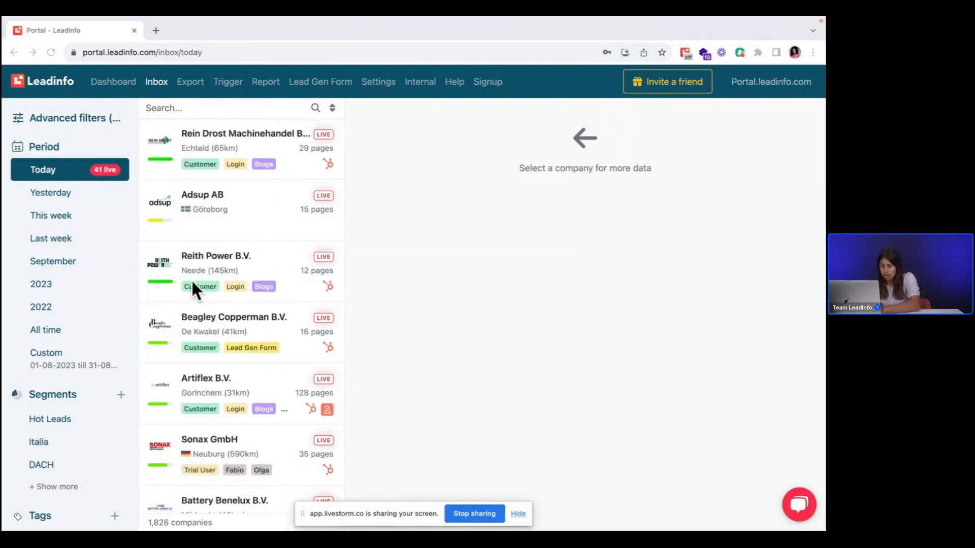
Step: Open the Beagley Copperman B.V. profile and review its company information, contact details, figures and visitor activity
{"action": "left_click", "coordinate": [191, 319]}
{"action": "left_click", "coordinate": [243, 325]}
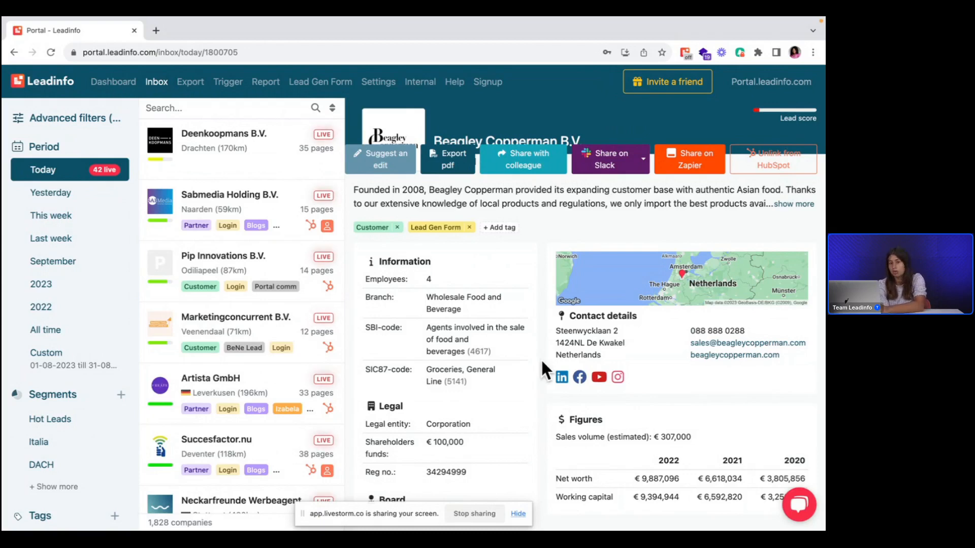
{"action": "scroll", "coordinate": [541, 358], "scroll_direction": "down", "scroll_amount": 1}
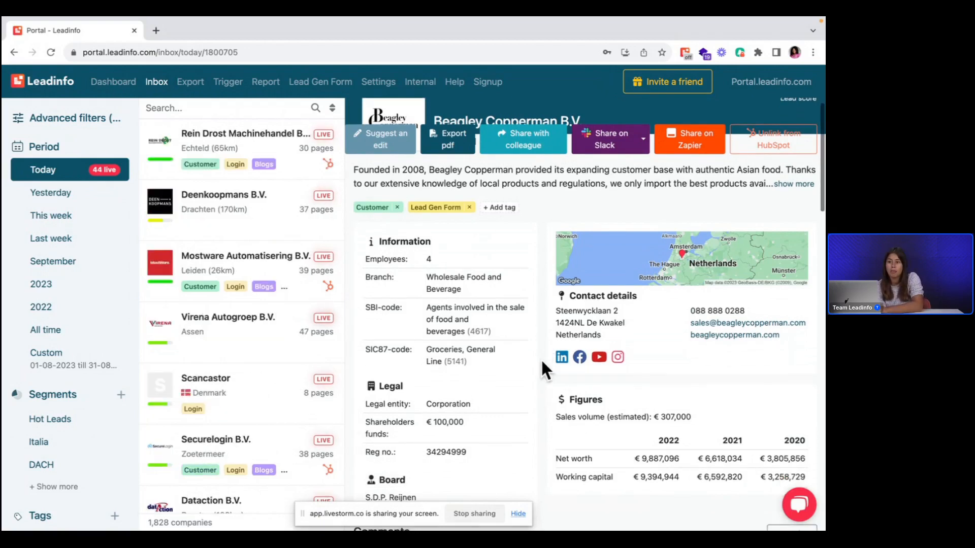
{"action": "scroll", "coordinate": [541, 359], "scroll_direction": "down", "scroll_amount": 3}
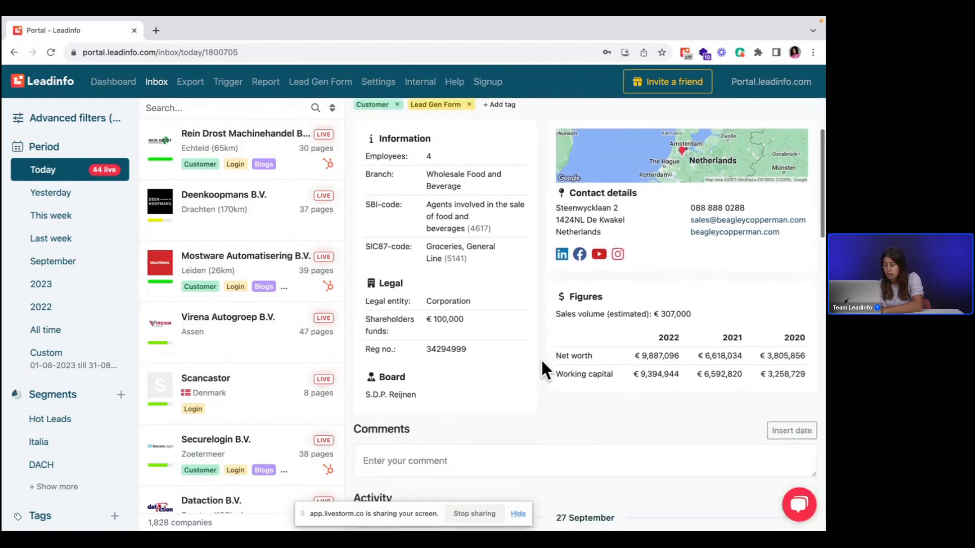
{"action": "scroll", "coordinate": [541, 359], "scroll_direction": "down", "scroll_amount": 6}
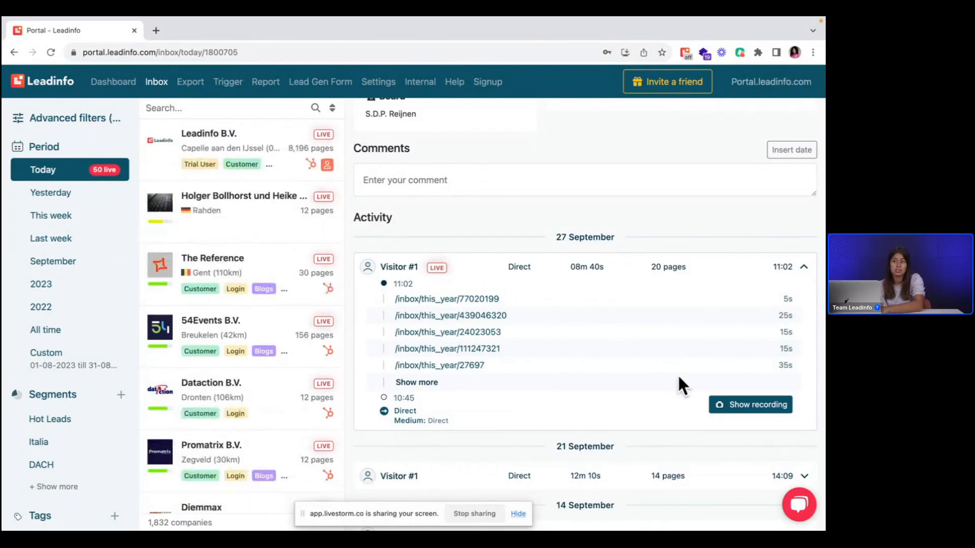
Step: View the session recording of the company's 27 September visit and close the player to return to its profile
{"action": "left_click", "coordinate": [721, 407]}
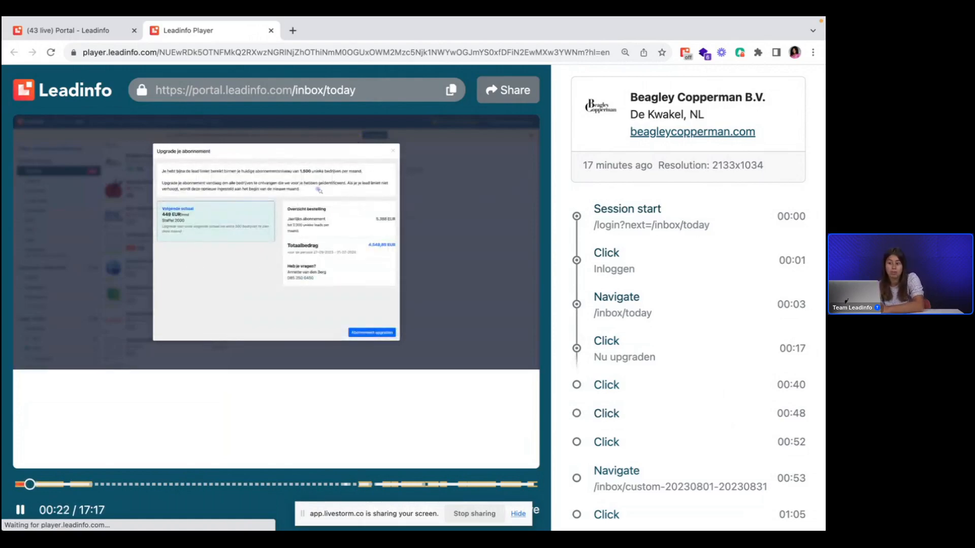
{"action": "left_click", "coordinate": [65, 30]}
{"action": "left_click", "coordinate": [271, 30]}
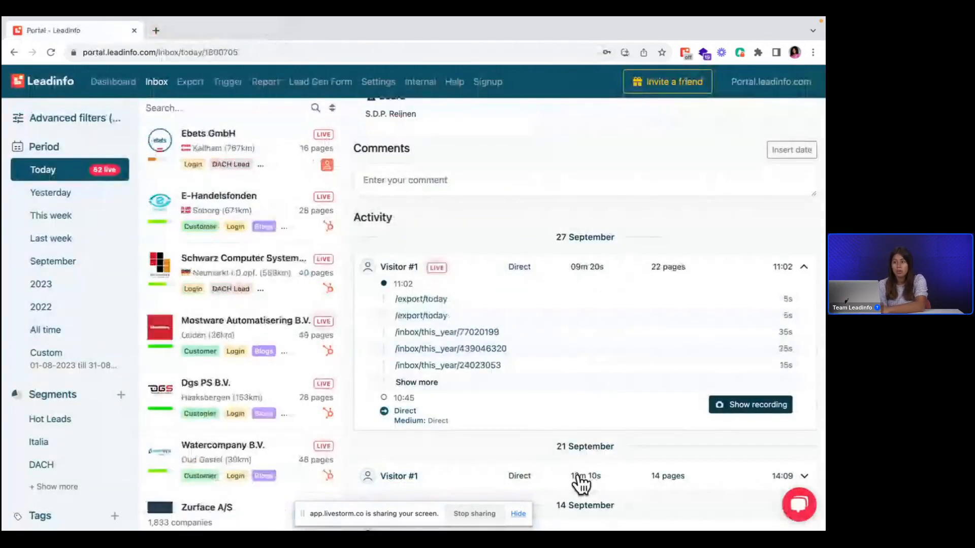
Step: Filter the contacts in the Beagley Copperman B.V. profile by the Marketing department
{"action": "scroll", "coordinate": [580, 485], "scroll_direction": "down", "scroll_amount": 3}
{"action": "scroll", "coordinate": [582, 483], "scroll_direction": "down", "scroll_amount": 1}
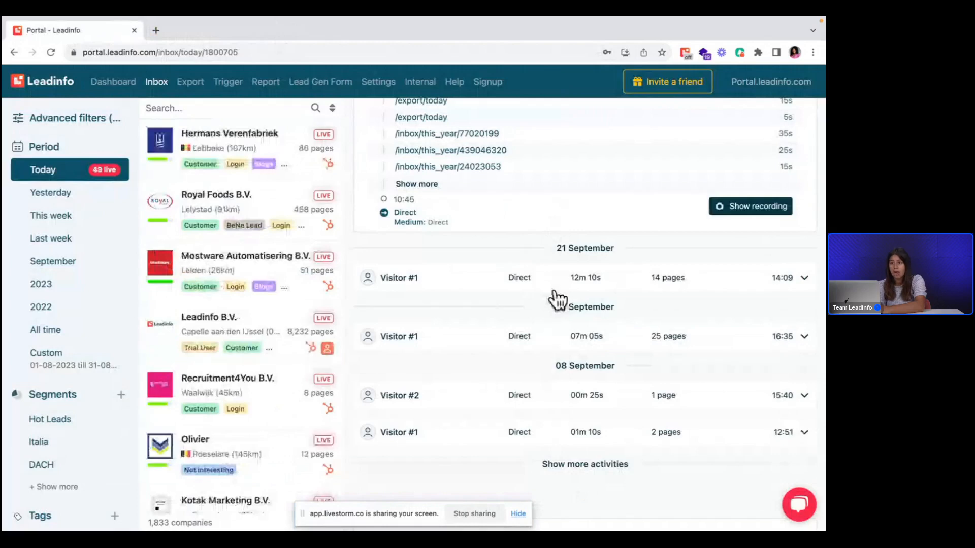
{"action": "scroll", "coordinate": [558, 300], "scroll_direction": "down", "scroll_amount": 4}
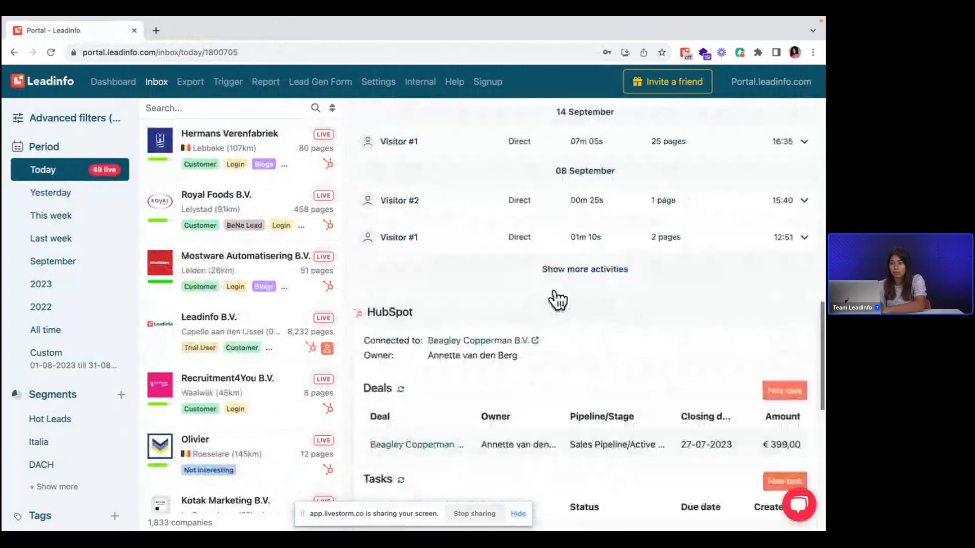
{"action": "scroll", "coordinate": [558, 300], "scroll_direction": "down", "scroll_amount": 10}
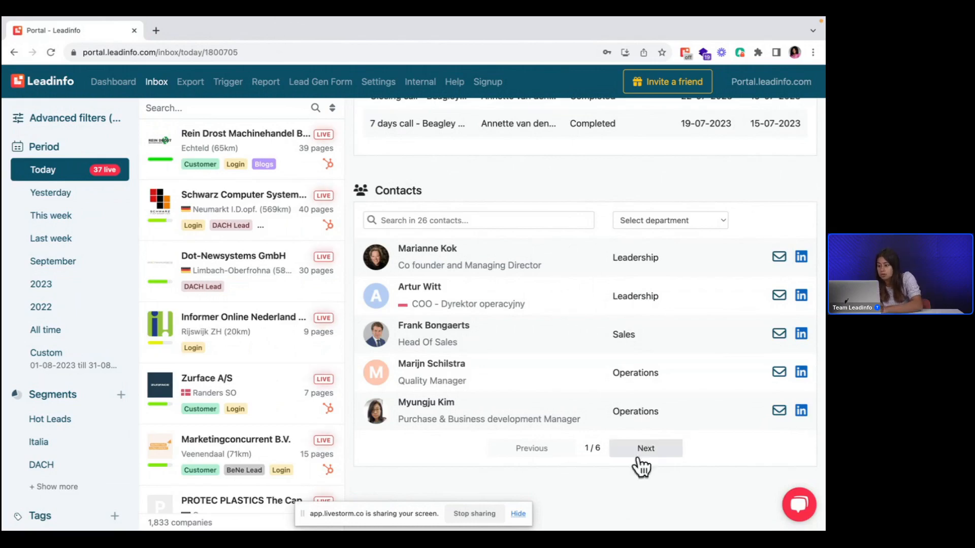
{"action": "left_click", "coordinate": [625, 222]}
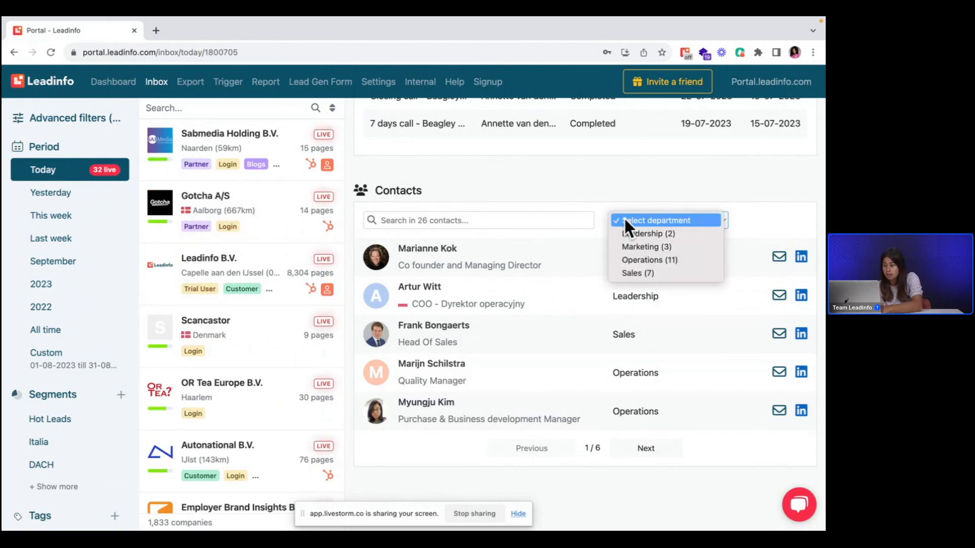
{"action": "left_click", "coordinate": [636, 246]}
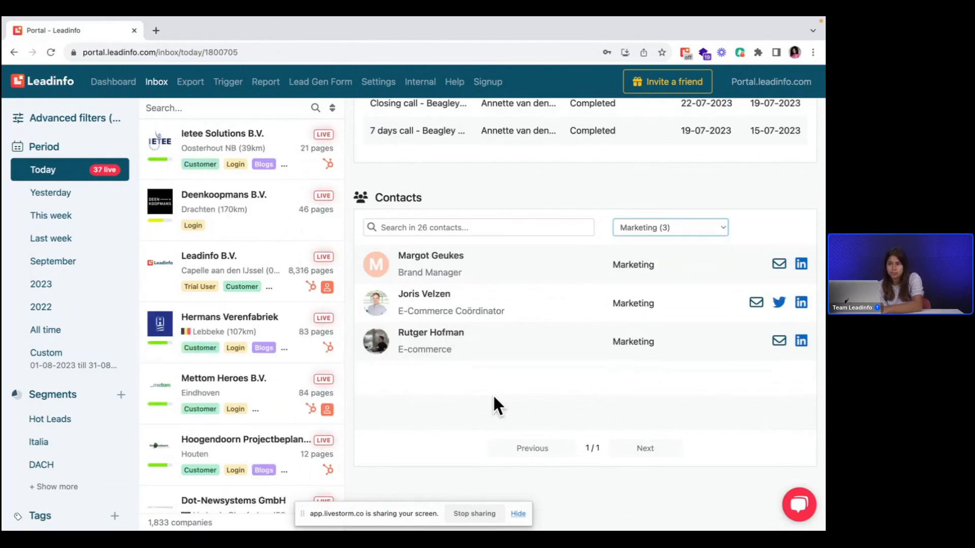
Step: Return to the start of the company profile and look through the inbox list of companies that visited today
{"action": "scroll", "coordinate": [493, 401], "scroll_direction": "up", "scroll_amount": 6}
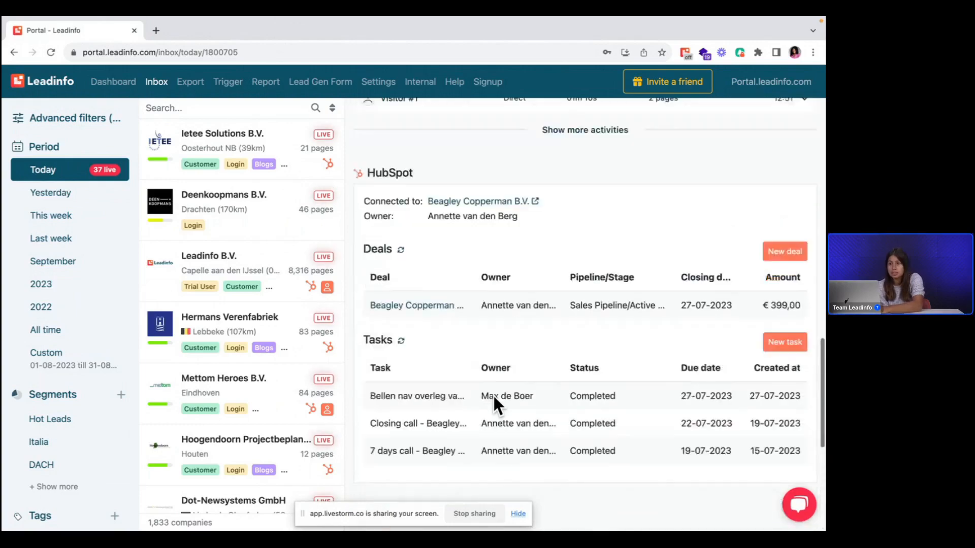
{"action": "scroll", "coordinate": [493, 394], "scroll_direction": "up", "scroll_amount": 15}
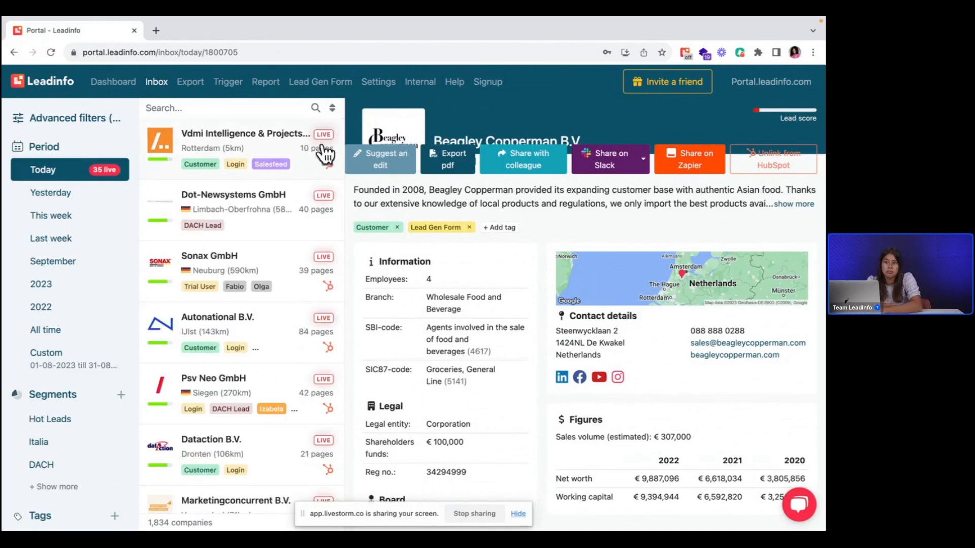
{"action": "scroll", "coordinate": [319, 321], "scroll_direction": "down", "scroll_amount": 8}
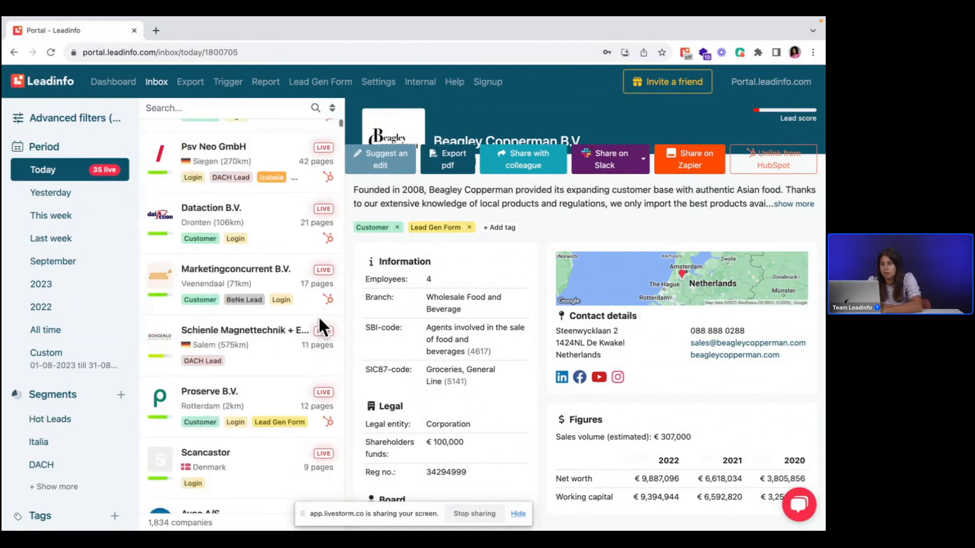
{"action": "scroll", "coordinate": [320, 323], "scroll_direction": "down", "scroll_amount": 20}
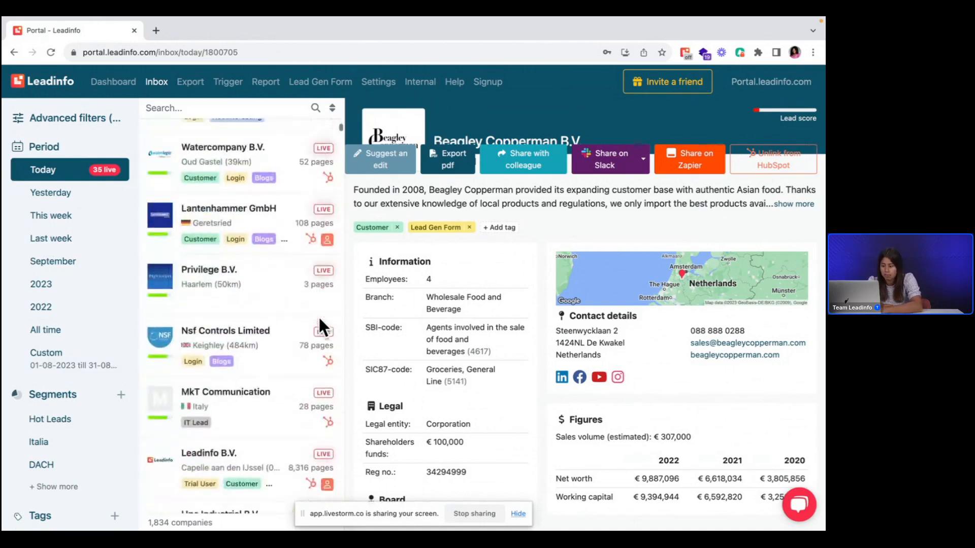
{"action": "scroll", "coordinate": [320, 321], "scroll_direction": "down", "scroll_amount": 2}
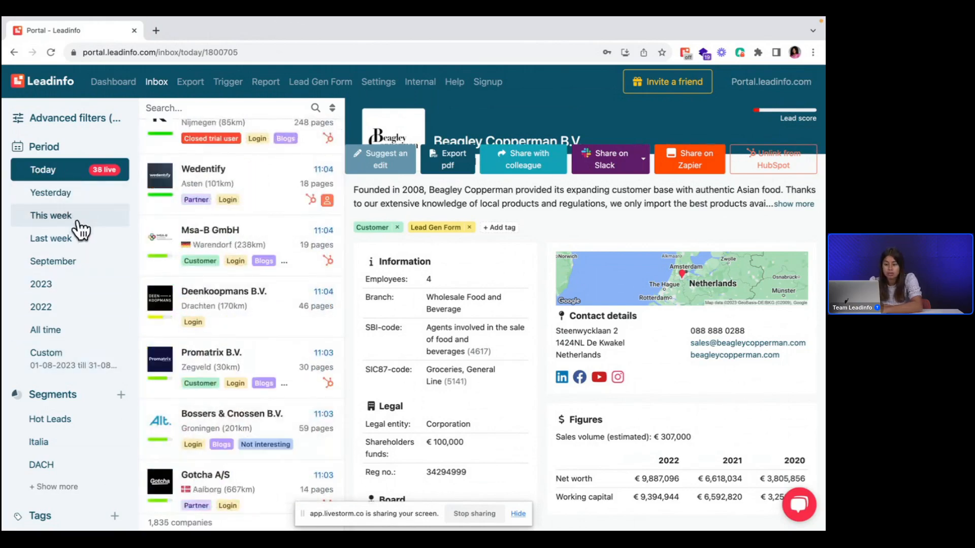
Step: Set the inbox period to a custom date range from 13-09-2023 till 27-09-2023
{"action": "left_click", "coordinate": [77, 262]}
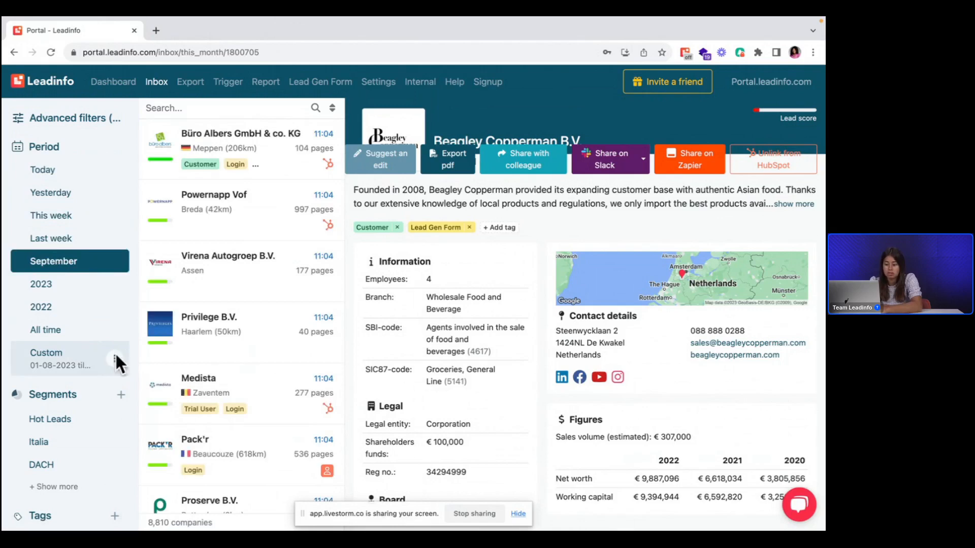
{"action": "left_click", "coordinate": [115, 358]}
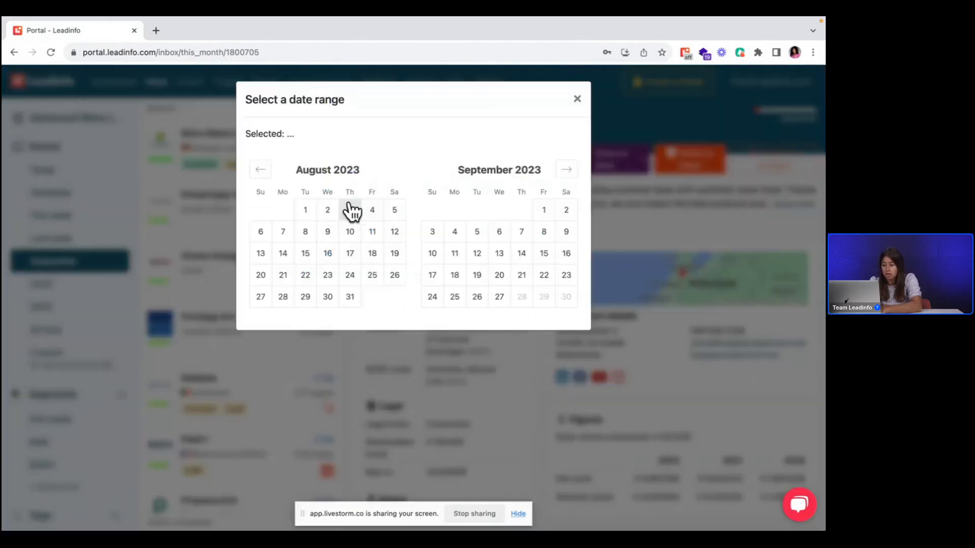
{"action": "left_click", "coordinate": [497, 257]}
{"action": "left_click", "coordinate": [499, 299]}
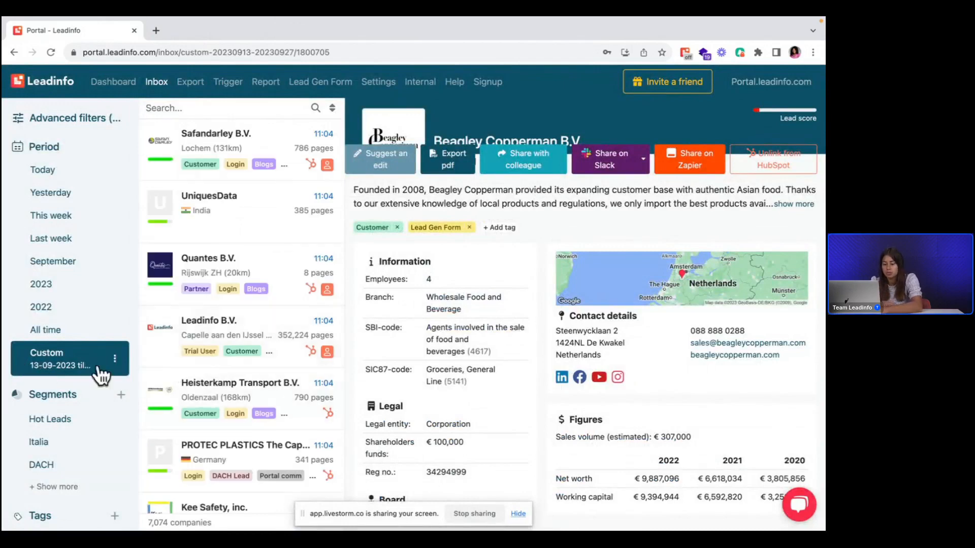
Step: Start a new segment and bring up the filters that can be added to it
{"action": "scroll", "coordinate": [83, 374], "scroll_direction": "down", "scroll_amount": 2}
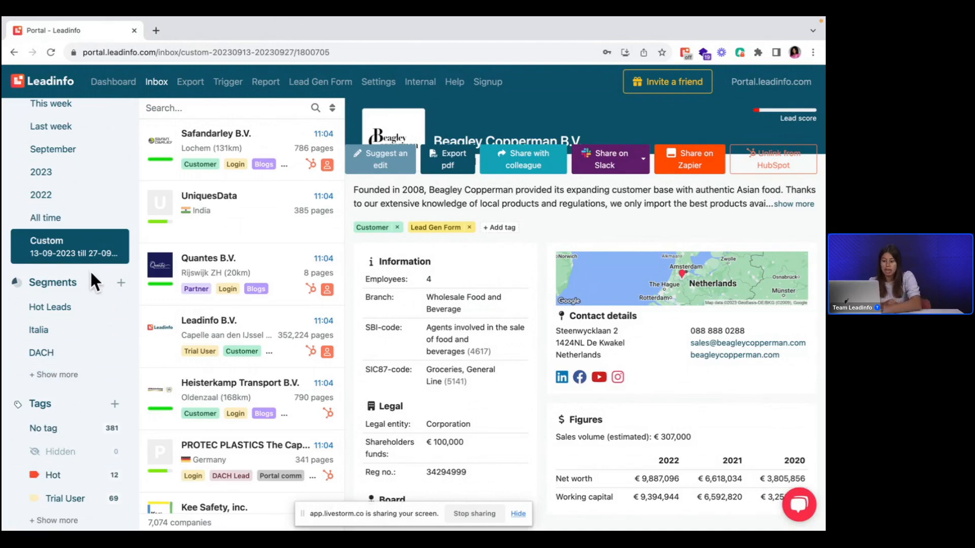
{"action": "left_click", "coordinate": [119, 286]}
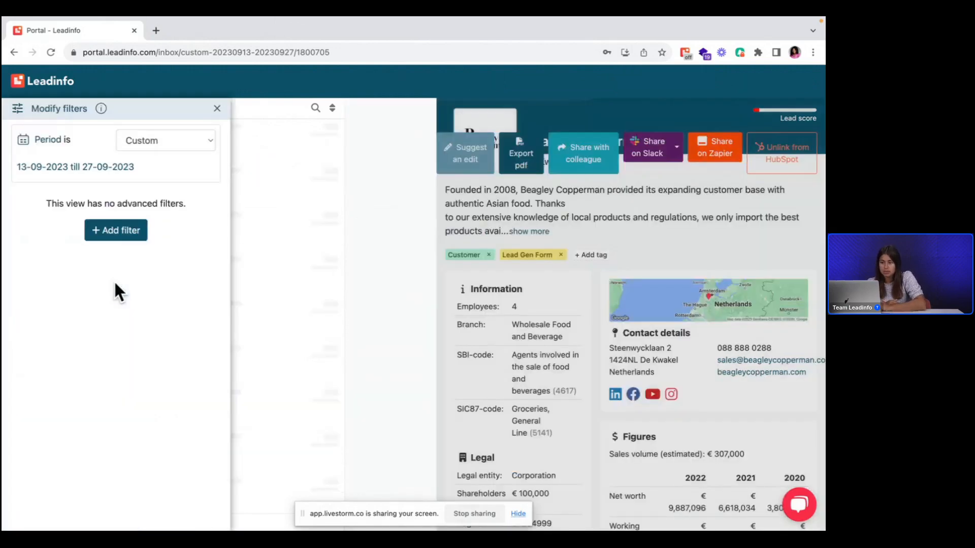
{"action": "left_click", "coordinate": [116, 229]}
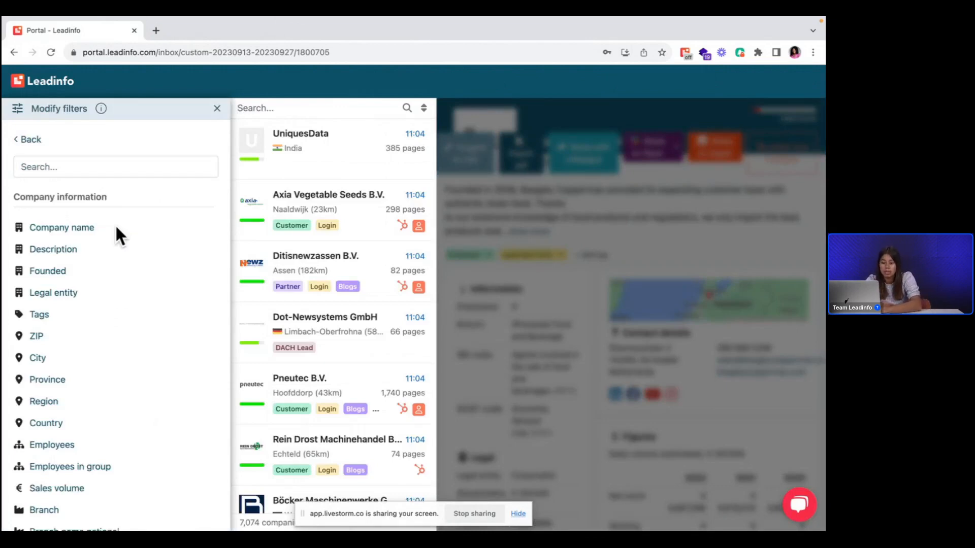
Step: Examine the available filter criteria for company information, website activity, channels and integrations
{"action": "scroll", "coordinate": [116, 228], "scroll_direction": "down", "scroll_amount": 6}
{"action": "scroll", "coordinate": [116, 229], "scroll_direction": "down", "scroll_amount": 5}
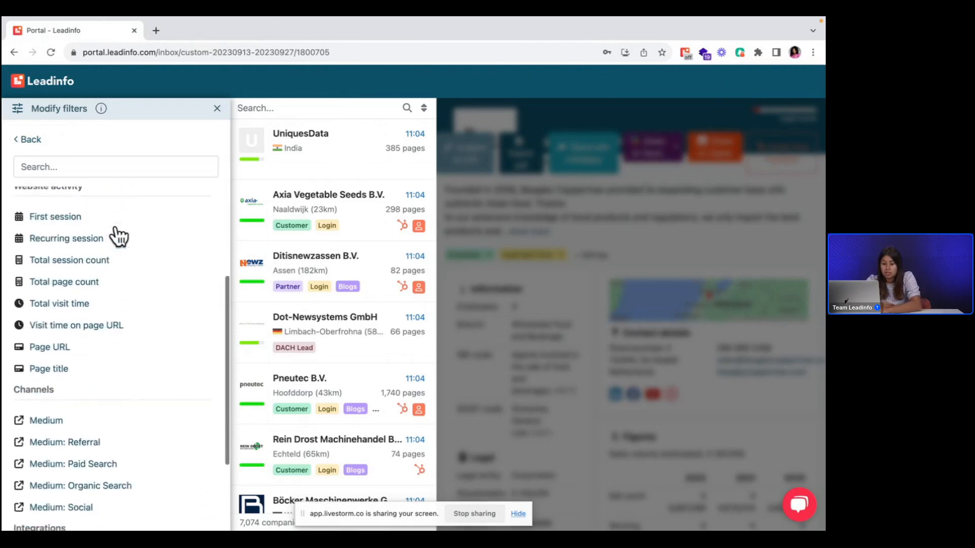
{"action": "scroll", "coordinate": [144, 304], "scroll_direction": "up", "scroll_amount": 2}
{"action": "scroll", "coordinate": [144, 304], "scroll_direction": "down", "scroll_amount": 1}
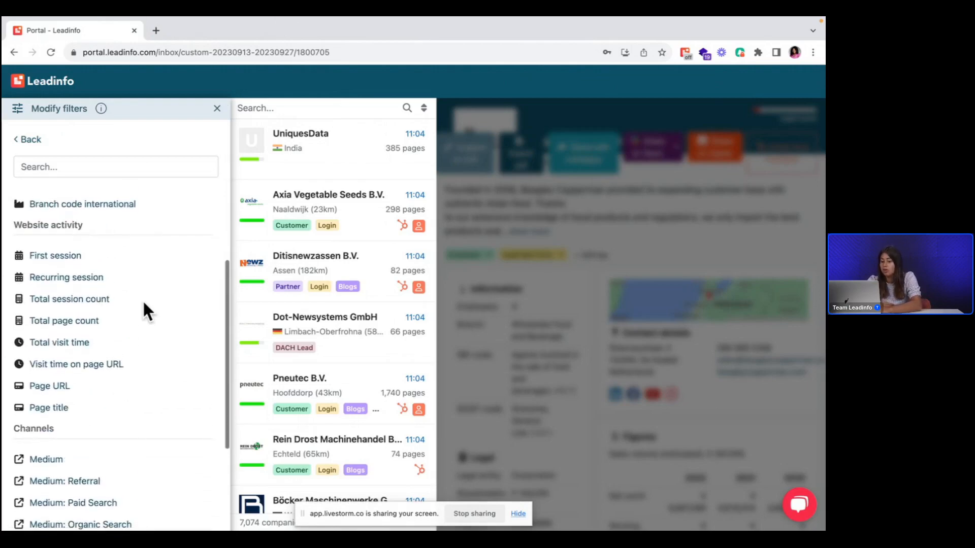
{"action": "scroll", "coordinate": [144, 304], "scroll_direction": "down", "scroll_amount": 3}
{"action": "scroll", "coordinate": [145, 311], "scroll_direction": "down", "scroll_amount": 5}
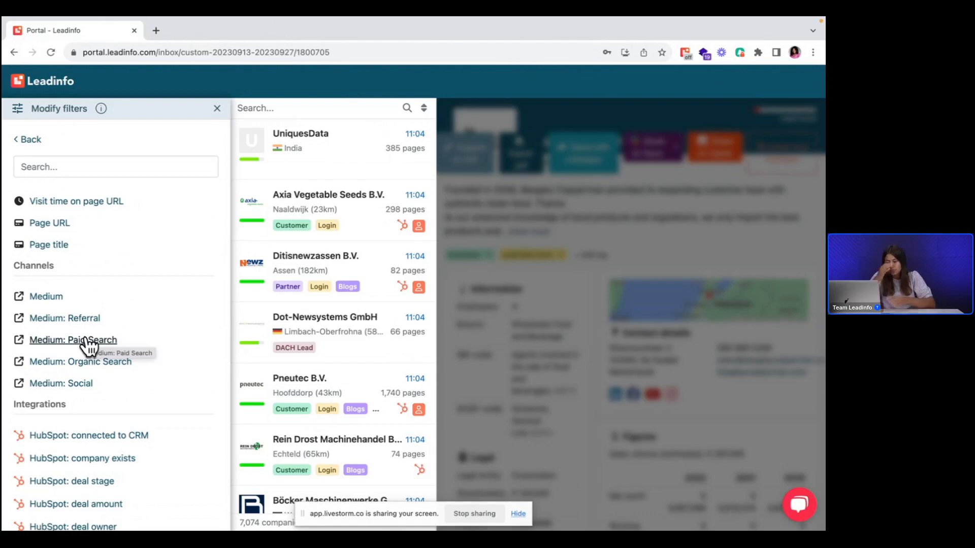
{"action": "scroll", "coordinate": [87, 344], "scroll_direction": "up", "scroll_amount": 10}
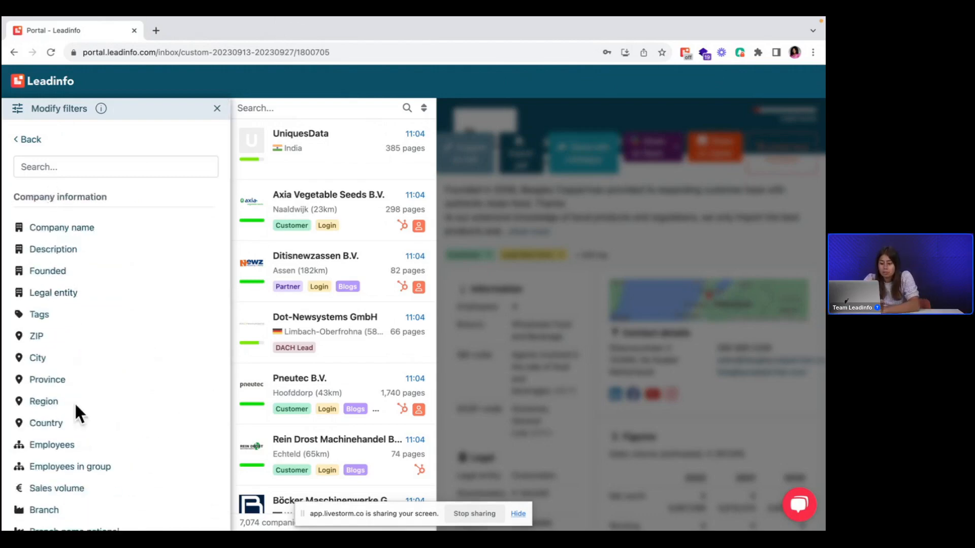
{"action": "scroll", "coordinate": [75, 421], "scroll_direction": "down", "scroll_amount": 1}
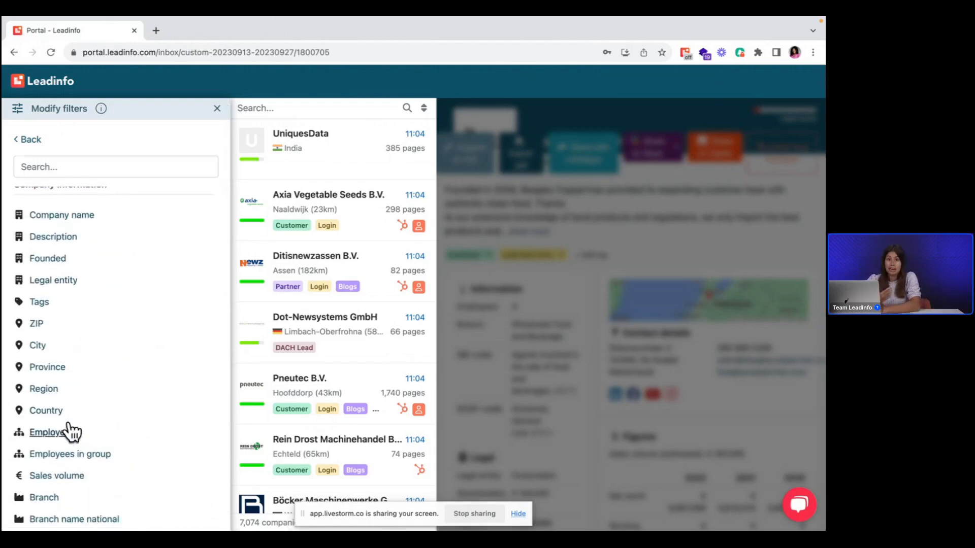
{"action": "scroll", "coordinate": [71, 431], "scroll_direction": "up", "scroll_amount": 1}
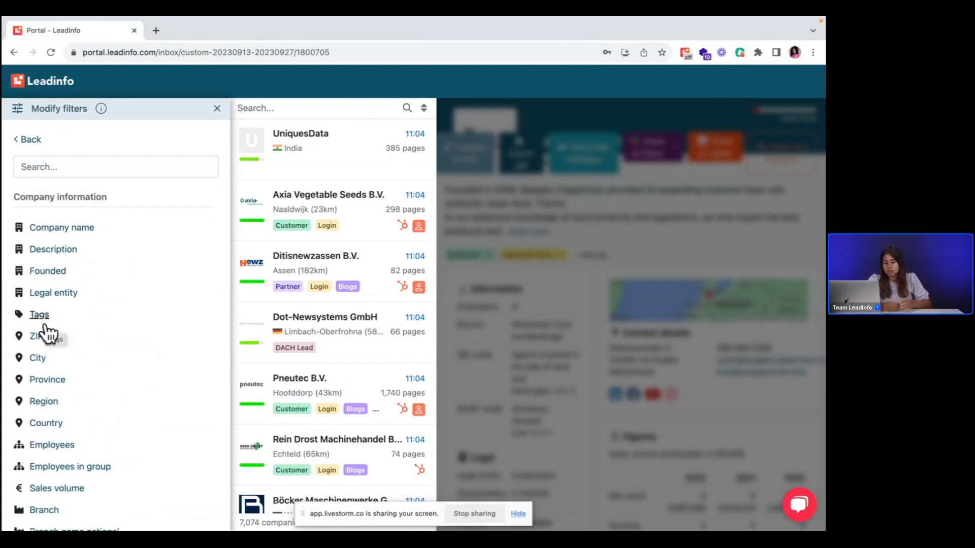
Step: Apply a Country filter to the segment so that the country is any of Netherlands
{"action": "left_click", "coordinate": [49, 423]}
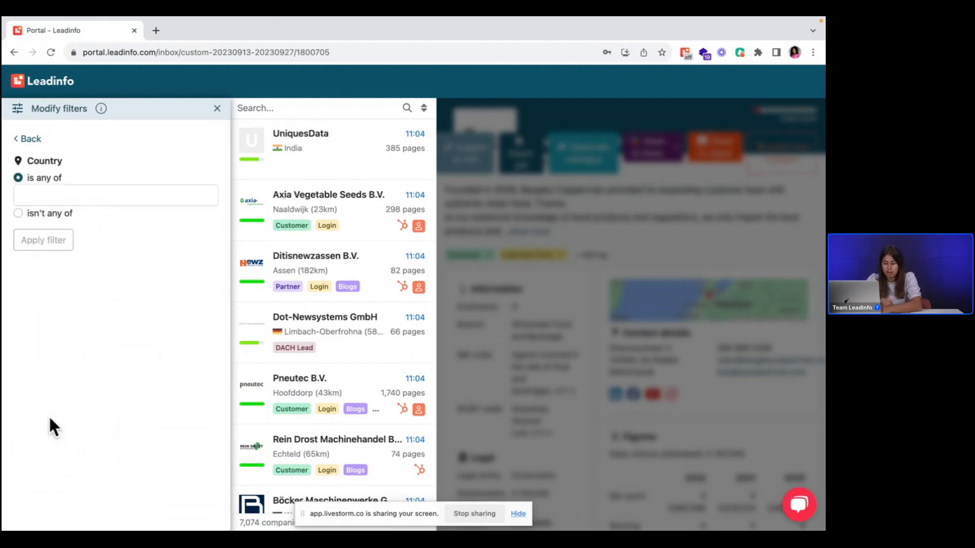
{"action": "left_click", "coordinate": [40, 194]}
{"action": "type", "text": "ethe"}
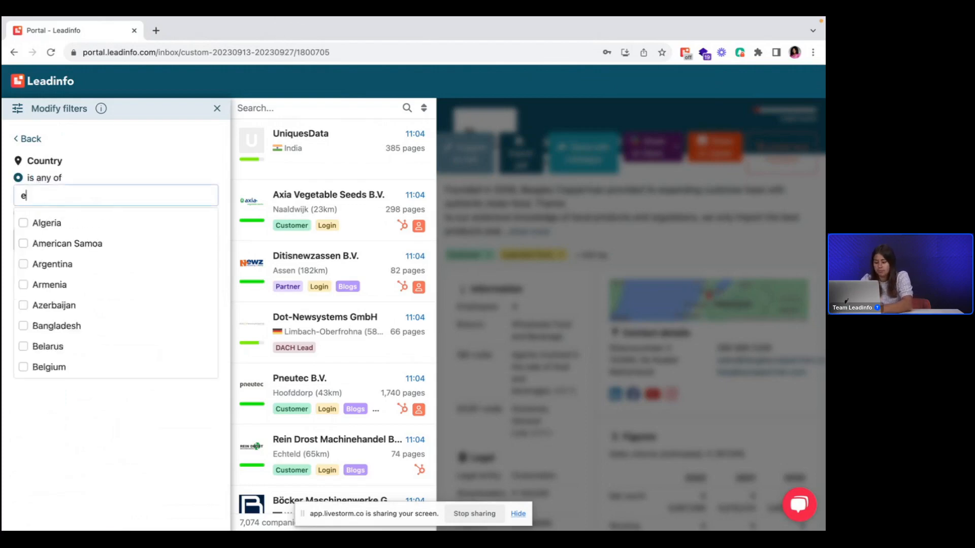
{"action": "key", "text": "BackSpace"}
{"action": "key", "text": "BackSpace"}
{"action": "key", "text": "BackSpace"}
{"action": "key", "text": "BackSpace"}
{"action": "type", "text": "nether"}
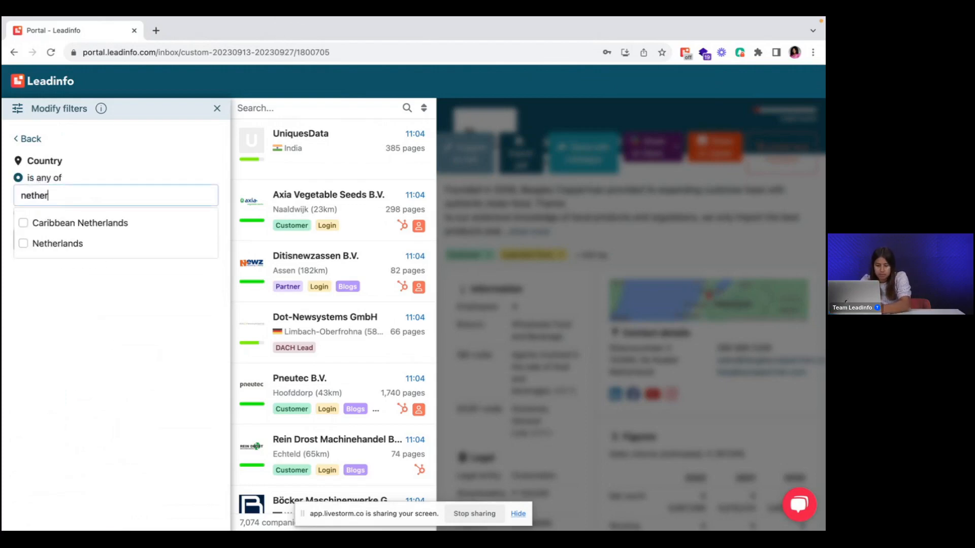
{"action": "left_click", "coordinate": [54, 239]}
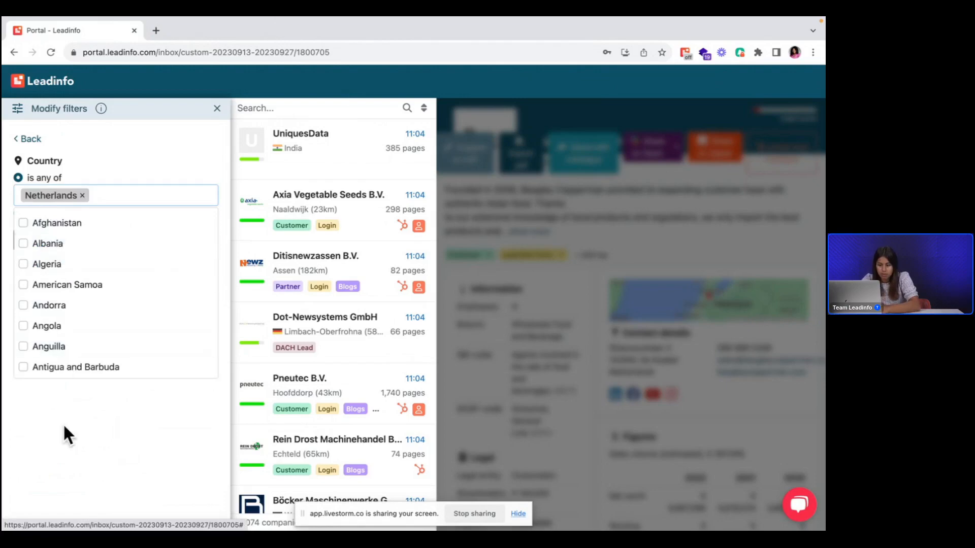
{"action": "left_click", "coordinate": [63, 422]}
{"action": "left_click", "coordinate": [50, 239]}
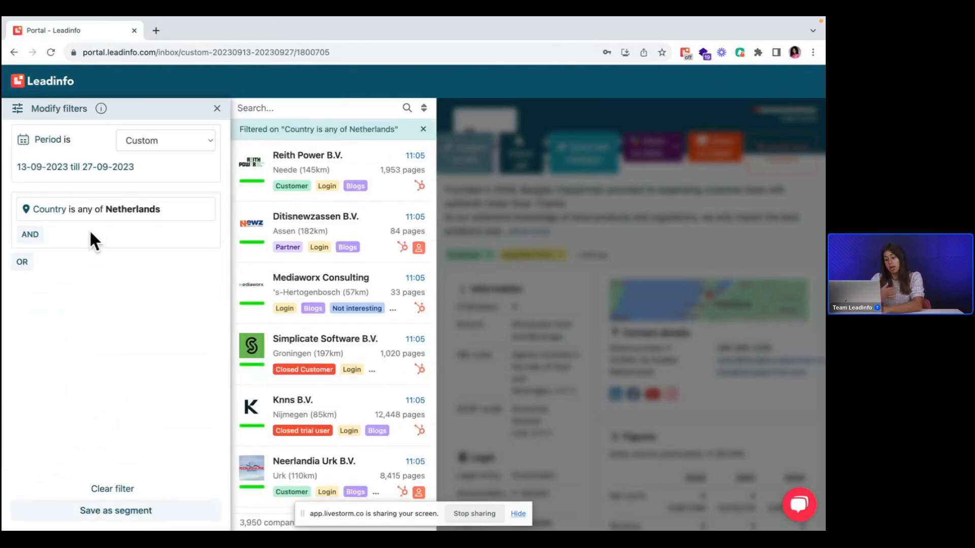
Step: Add an AND condition to the segment filters so that Branch is any of Marketing Services
{"action": "mouse_move", "coordinate": [36, 224]}
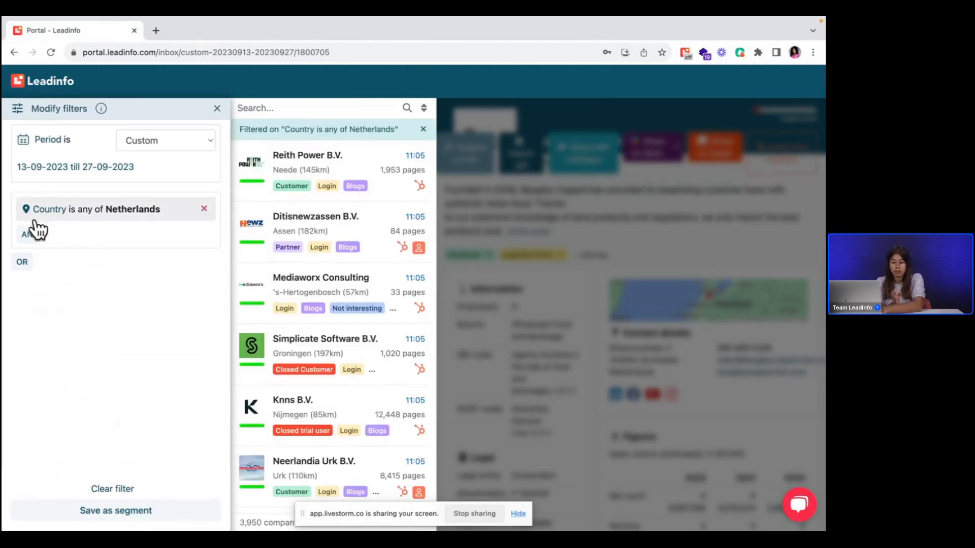
{"action": "left_click", "coordinate": [35, 235]}
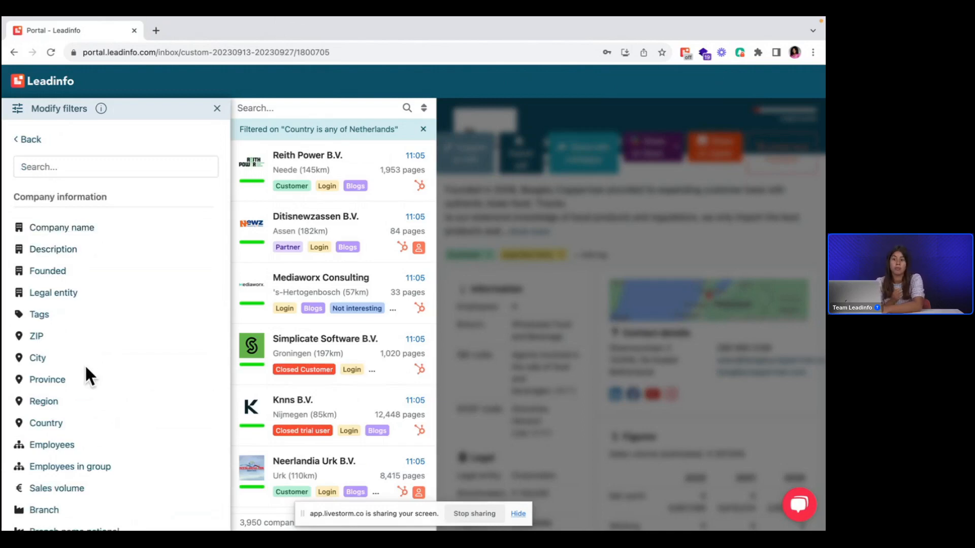
{"action": "scroll", "coordinate": [51, 487], "scroll_direction": "down", "scroll_amount": 1}
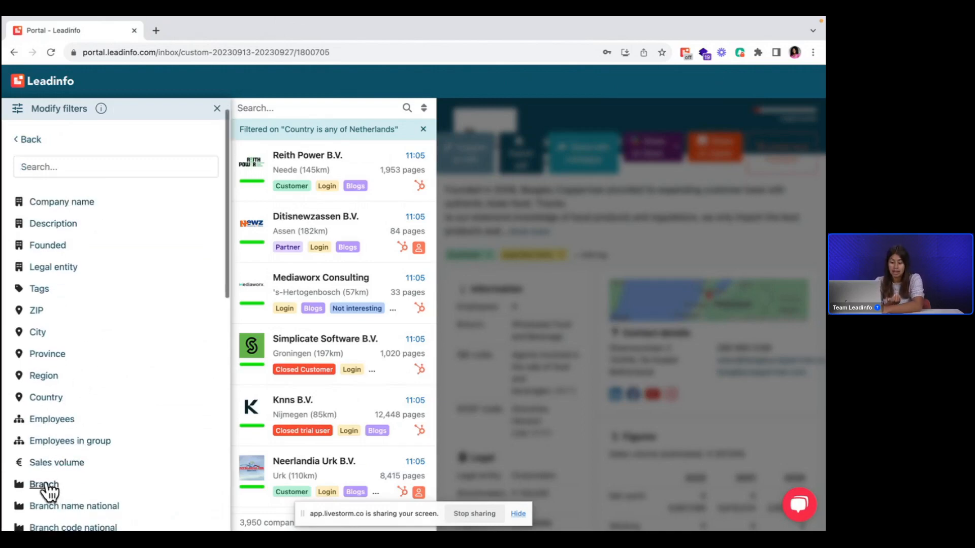
{"action": "left_click", "coordinate": [45, 485]}
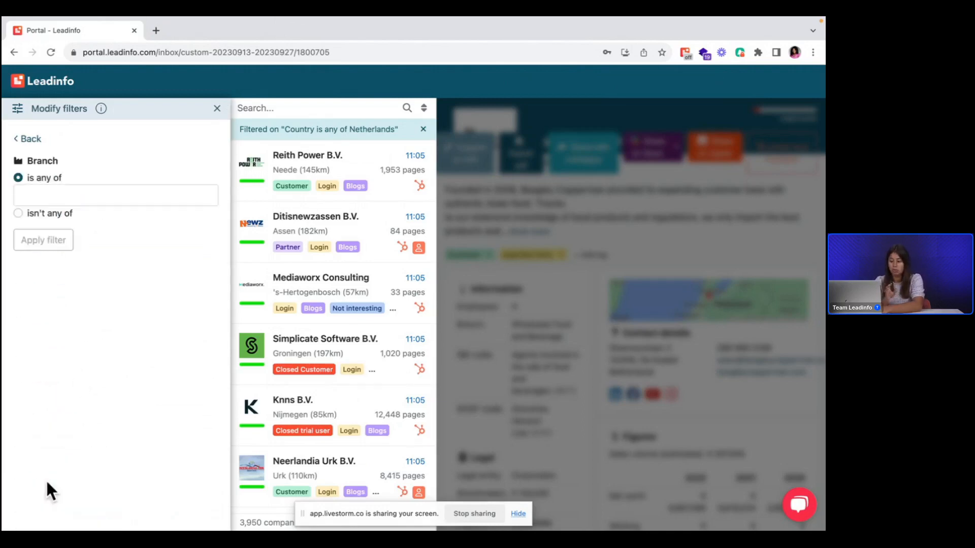
{"action": "left_click", "coordinate": [78, 195]}
{"action": "type", "text": "mark"}
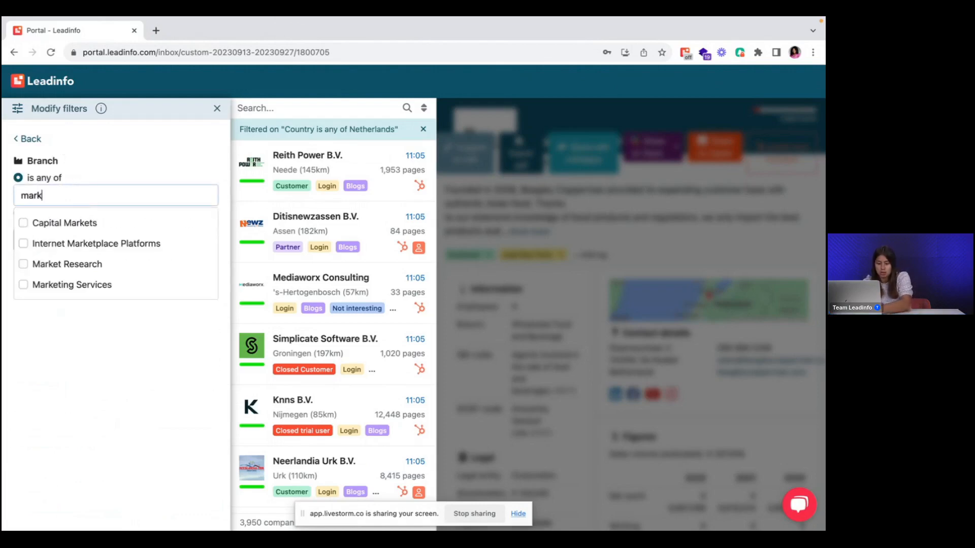
{"action": "type", "text": "e"}
{"action": "left_click", "coordinate": [97, 284]}
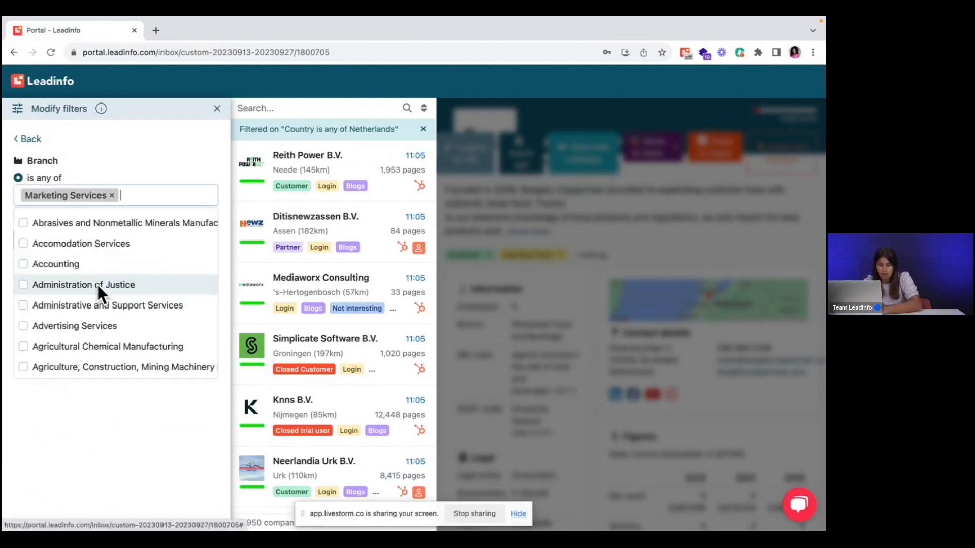
{"action": "left_click", "coordinate": [96, 418]}
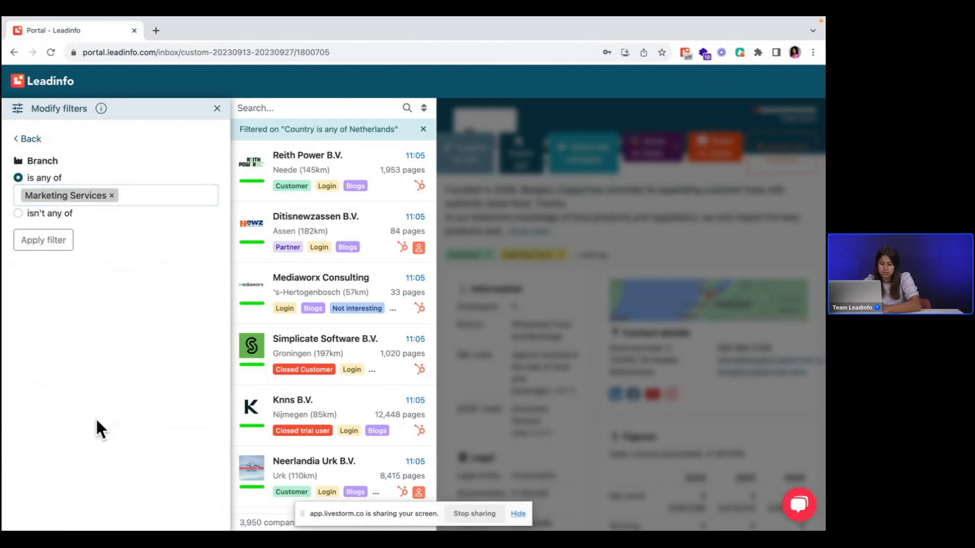
{"action": "left_click", "coordinate": [35, 240]}
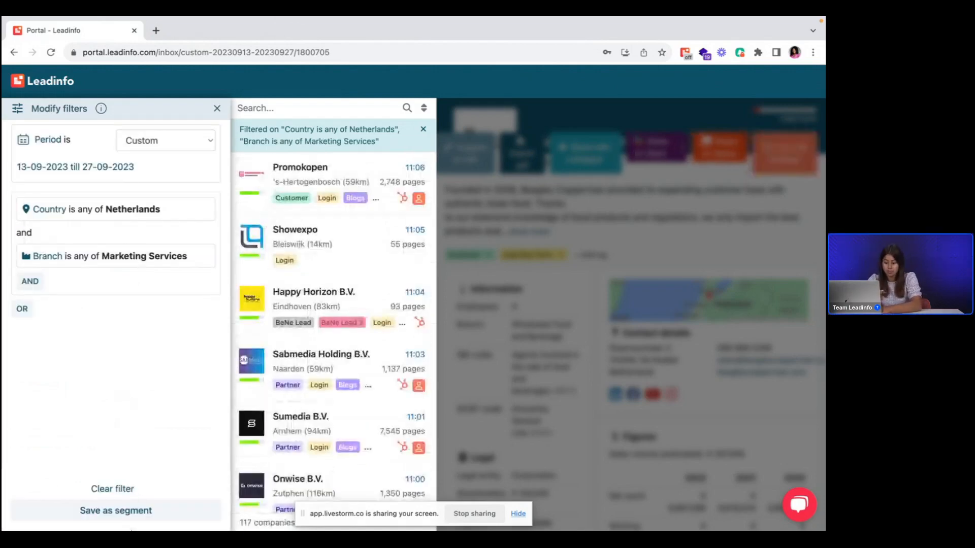
Step: Save the current filters as a segment named Hot Leads NL, shared with everyone in the team
{"action": "left_click", "coordinate": [122, 512]}
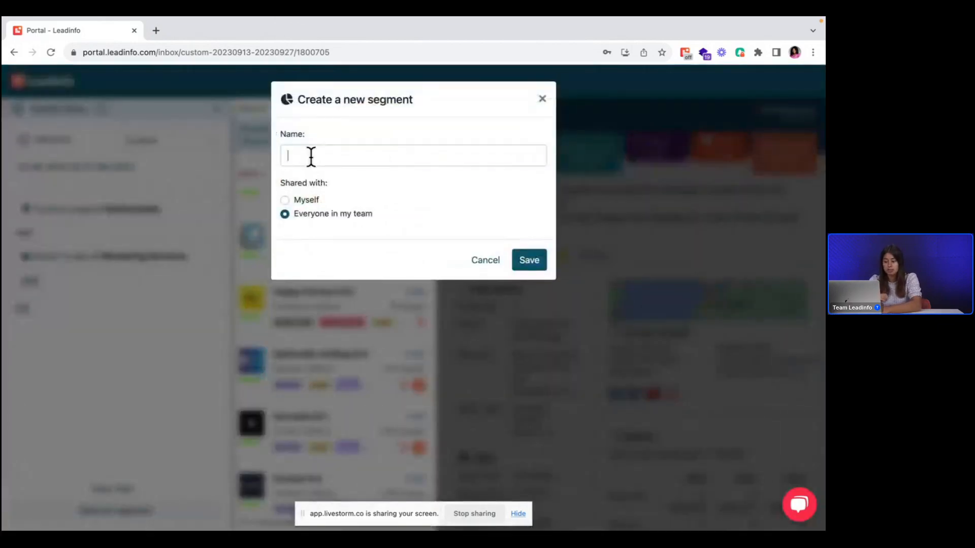
{"action": "type", "text": "Hot "}
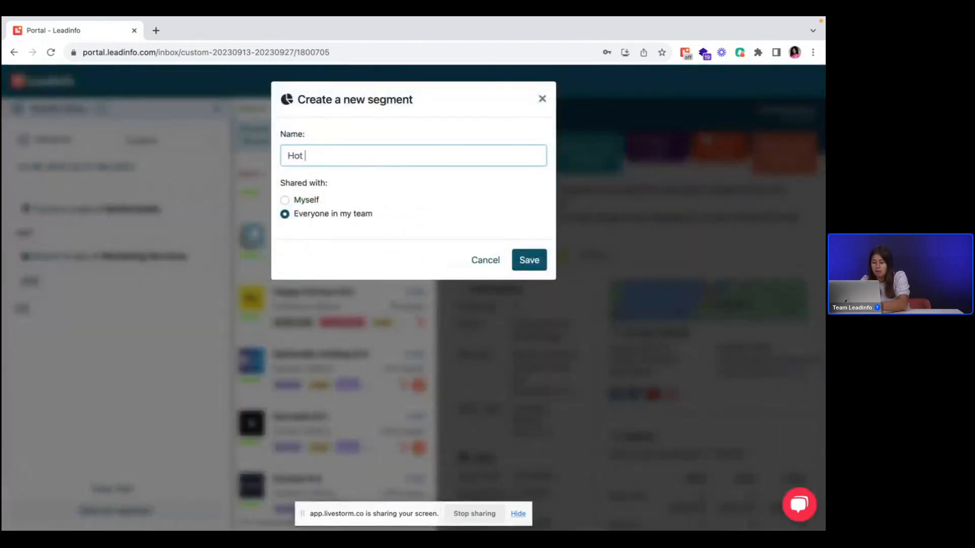
{"action": "type", "text": "Leads NL"}
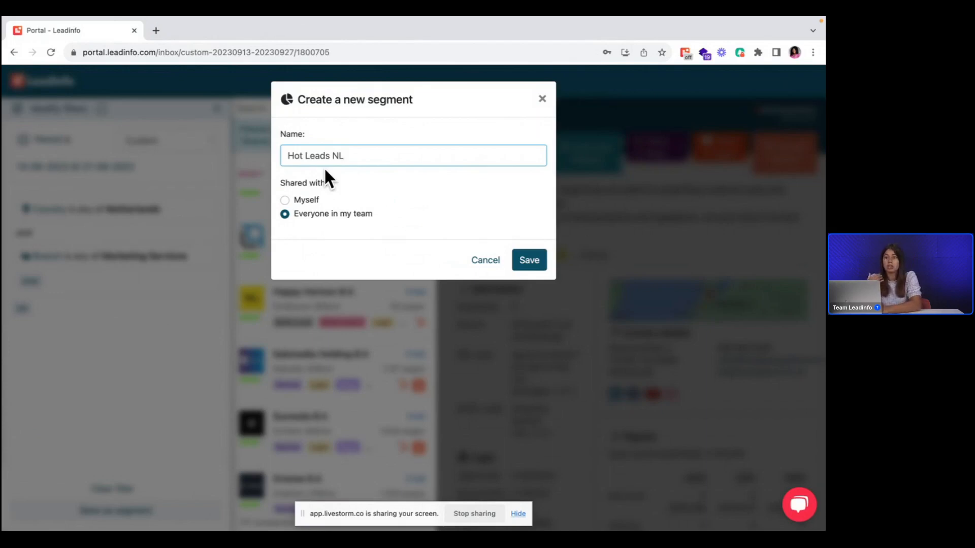
{"action": "left_click", "coordinate": [517, 259]}
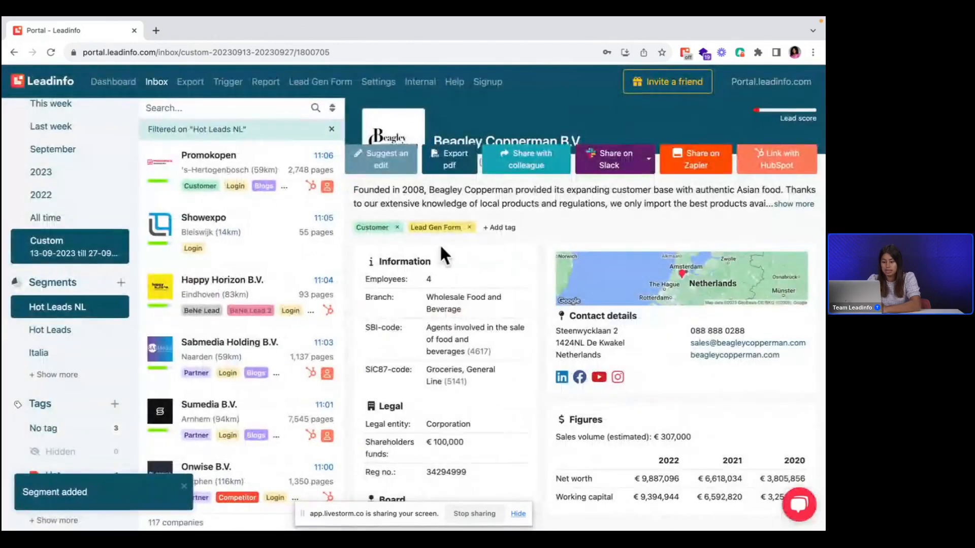
Step: Filter the inbox on the Hot Leads segment and view it for September and for all time
{"action": "left_click", "coordinate": [63, 309]}
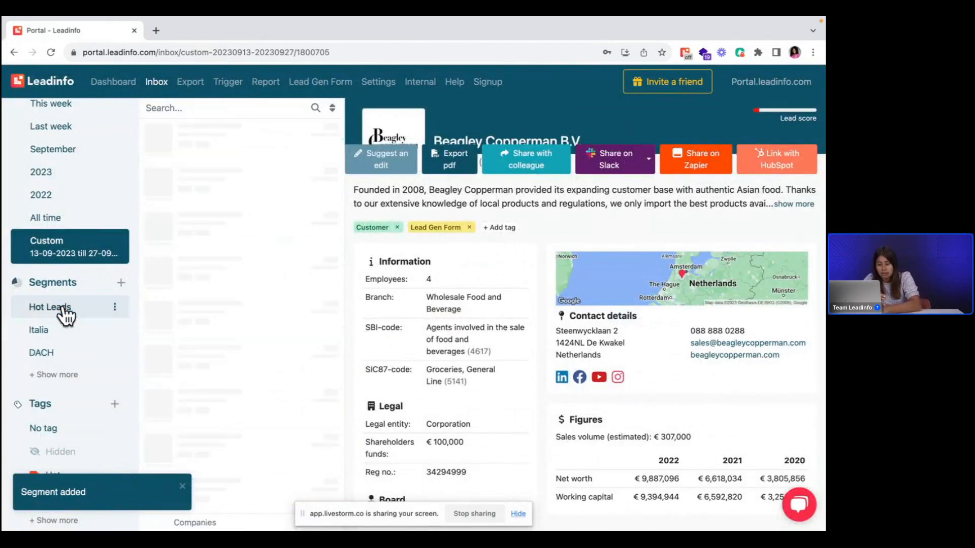
{"action": "left_click", "coordinate": [79, 314]}
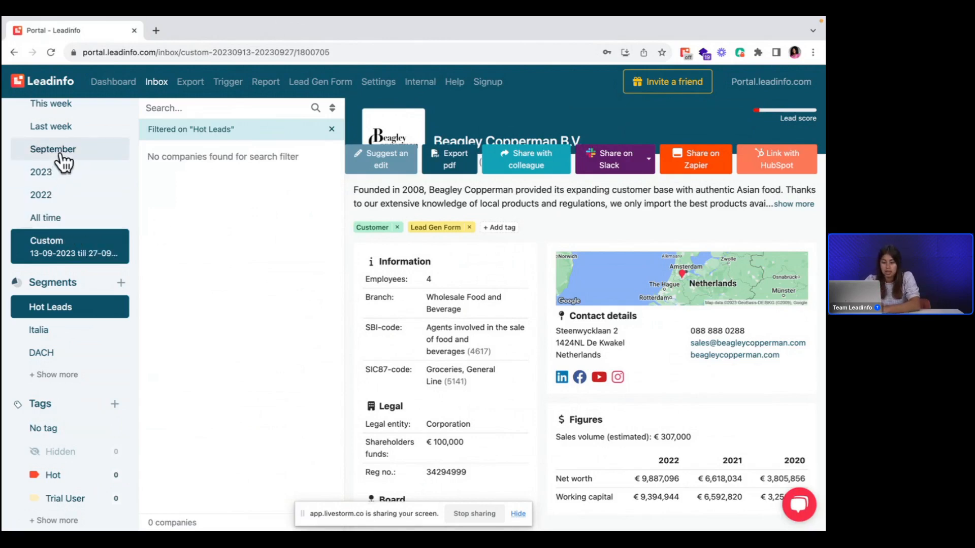
{"action": "left_click", "coordinate": [61, 155]}
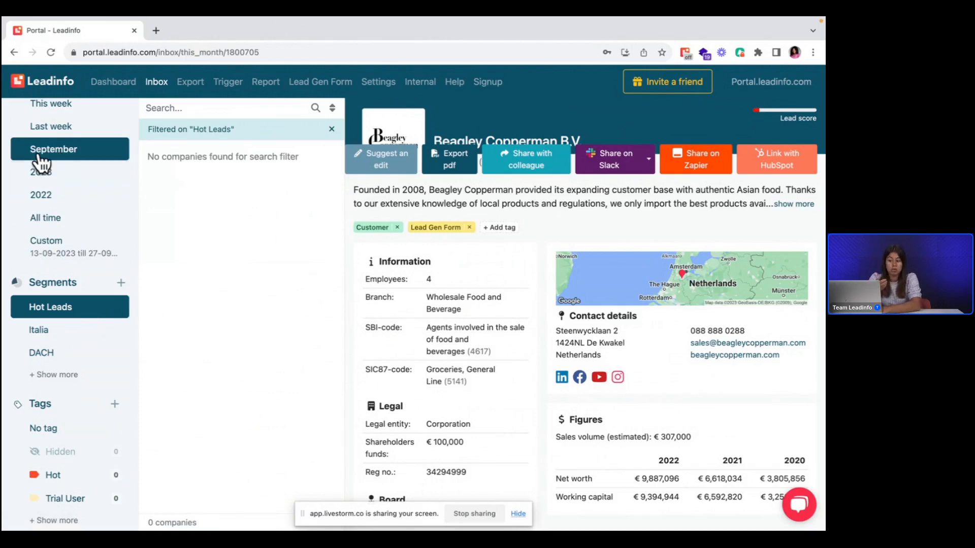
{"action": "left_click", "coordinate": [61, 219]}
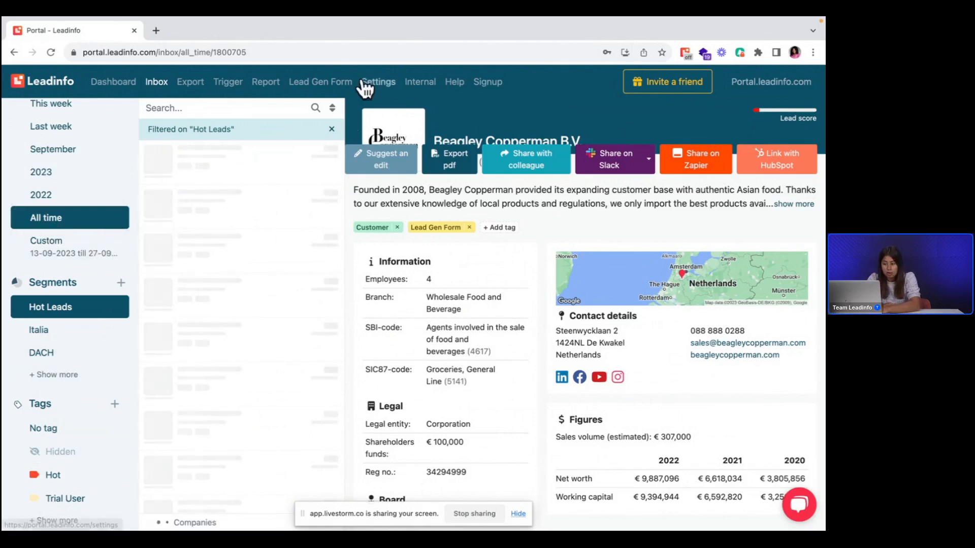
Step: Remove the Hot Leads filter from the inbox and set the period to Today
{"action": "left_click", "coordinate": [331, 129]}
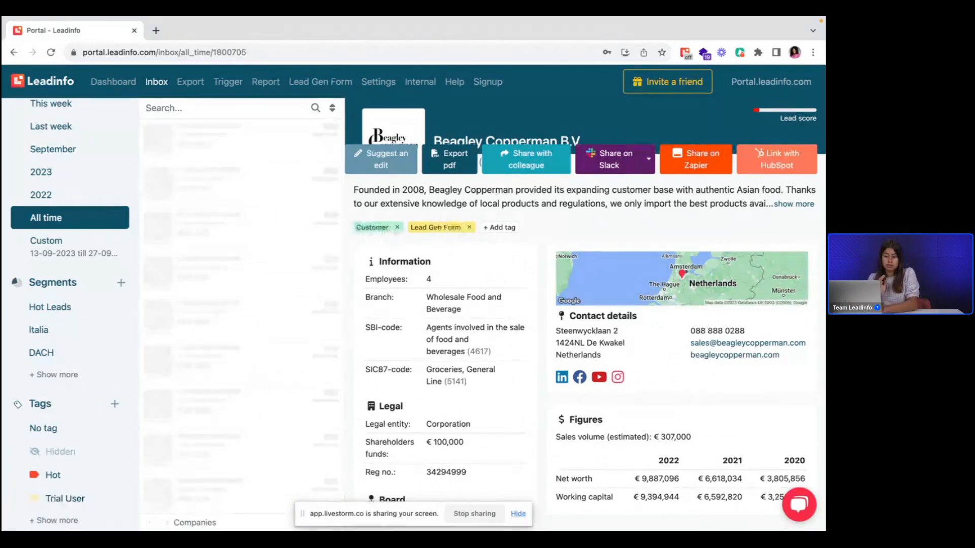
{"action": "scroll", "coordinate": [28, 159], "scroll_direction": "up", "scroll_amount": 1}
{"action": "scroll", "coordinate": [28, 158], "scroll_direction": "up", "scroll_amount": 3}
{"action": "left_click", "coordinate": [44, 136]}
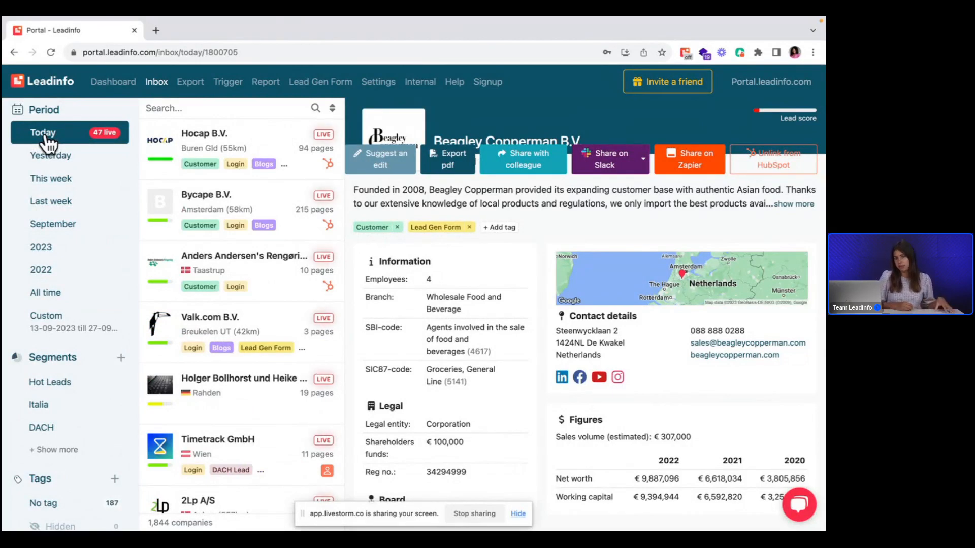
{"action": "left_click", "coordinate": [46, 138]}
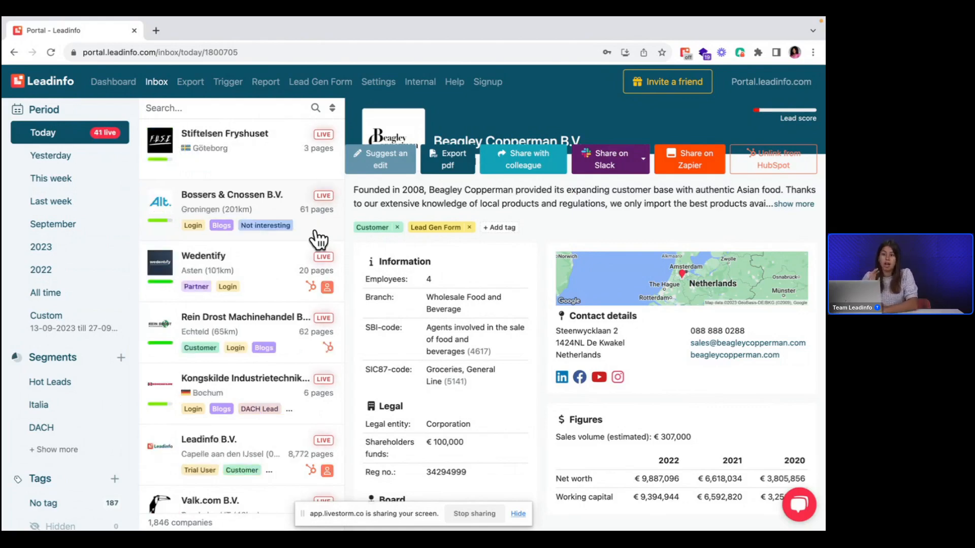
Step: Create a new tag with a first name as its label and assign it to Beagley Copperman B.V
{"action": "left_click", "coordinate": [500, 231]}
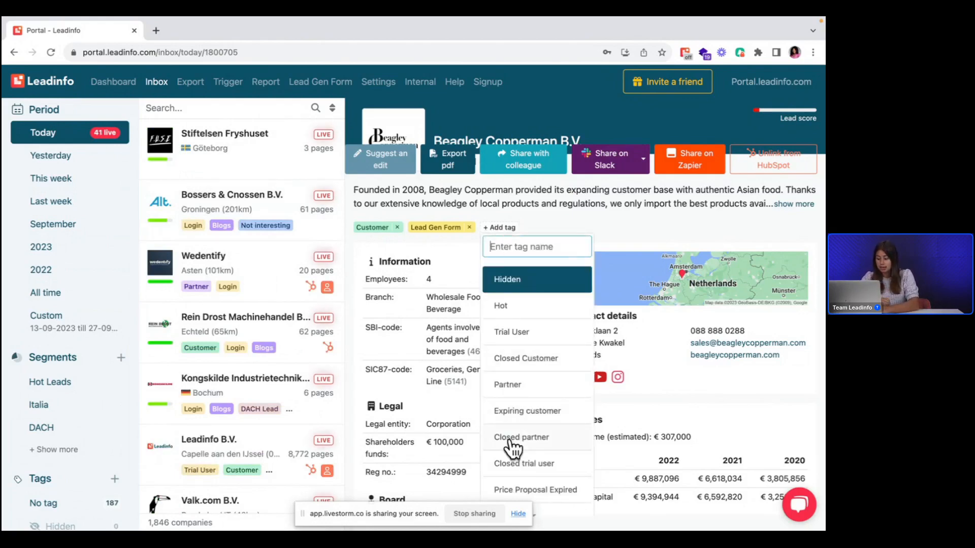
{"action": "scroll", "coordinate": [514, 446], "scroll_direction": "down", "scroll_amount": 1}
{"action": "scroll", "coordinate": [513, 447], "scroll_direction": "up", "scroll_amount": 1}
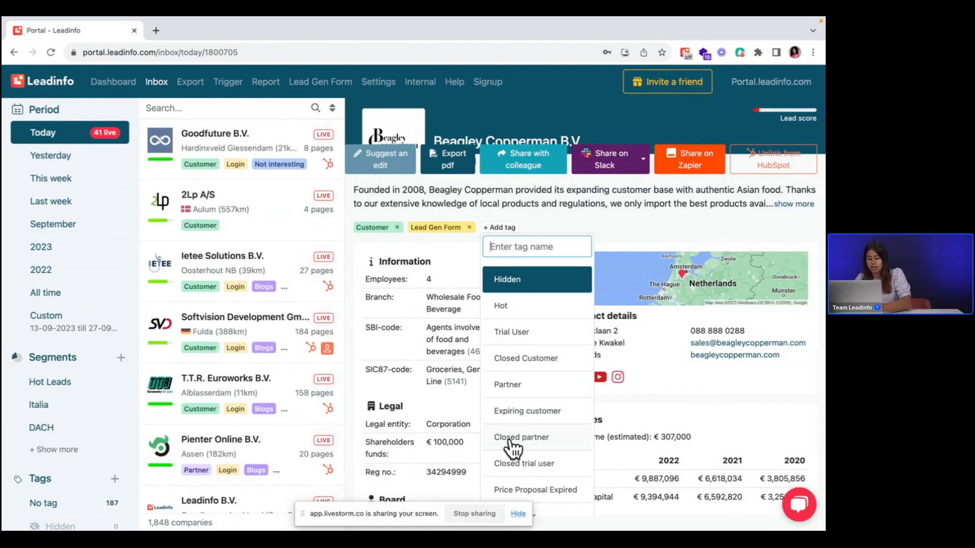
{"action": "type", "text": "Dvi"}
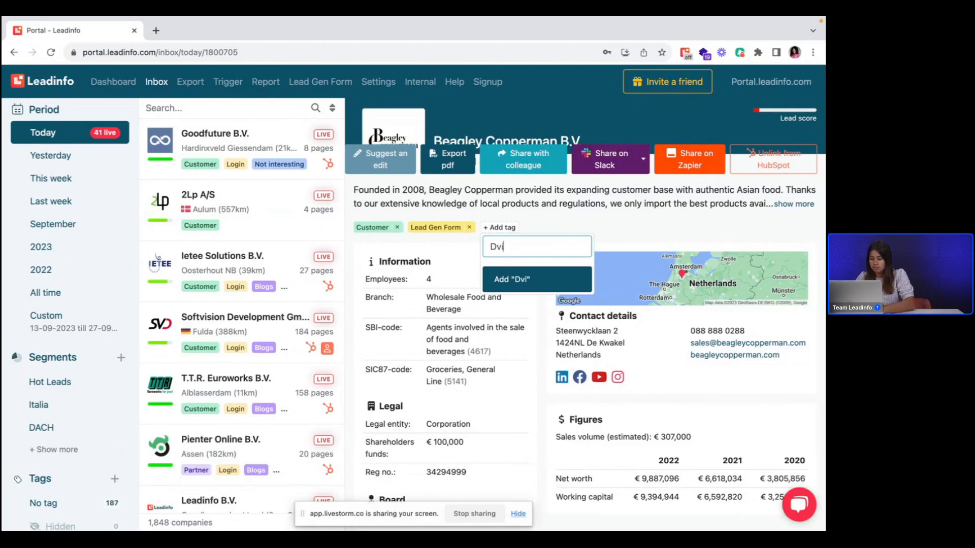
{"action": "key", "text": "BackSpace"}
{"action": "type", "text": "evi"}
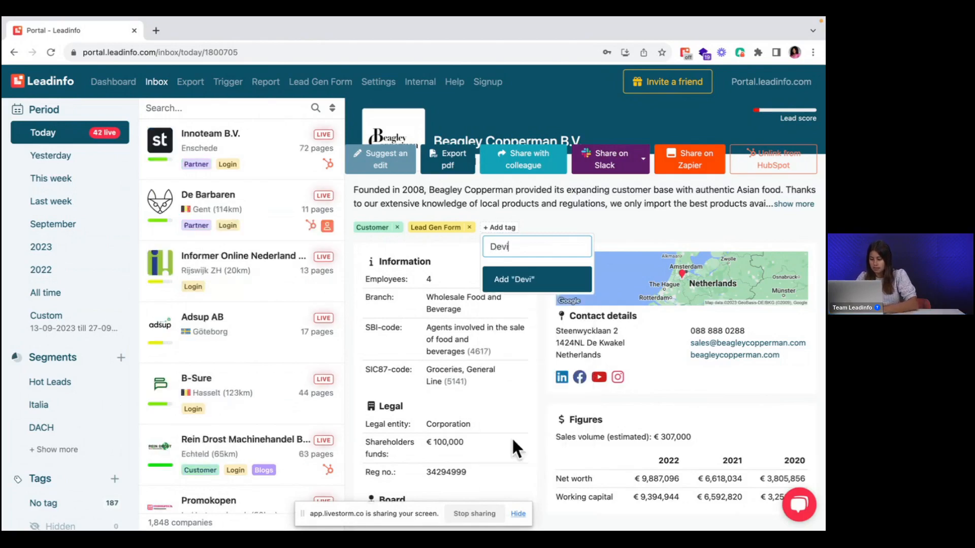
{"action": "left_click", "coordinate": [522, 278]}
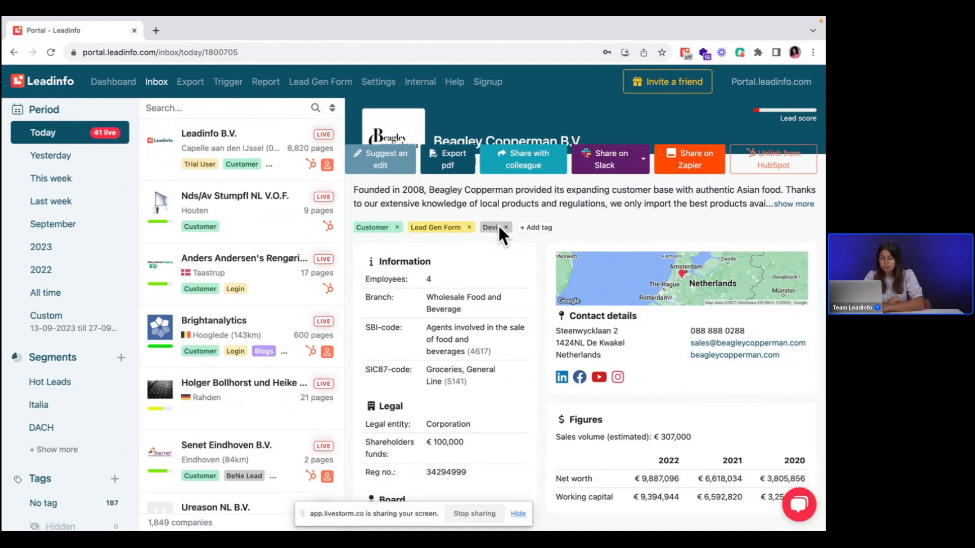
Step: Expand the full list of inbox tags, locate the newly created tag and look through the other tags
{"action": "scroll", "coordinate": [43, 414], "scroll_direction": "down", "scroll_amount": 2}
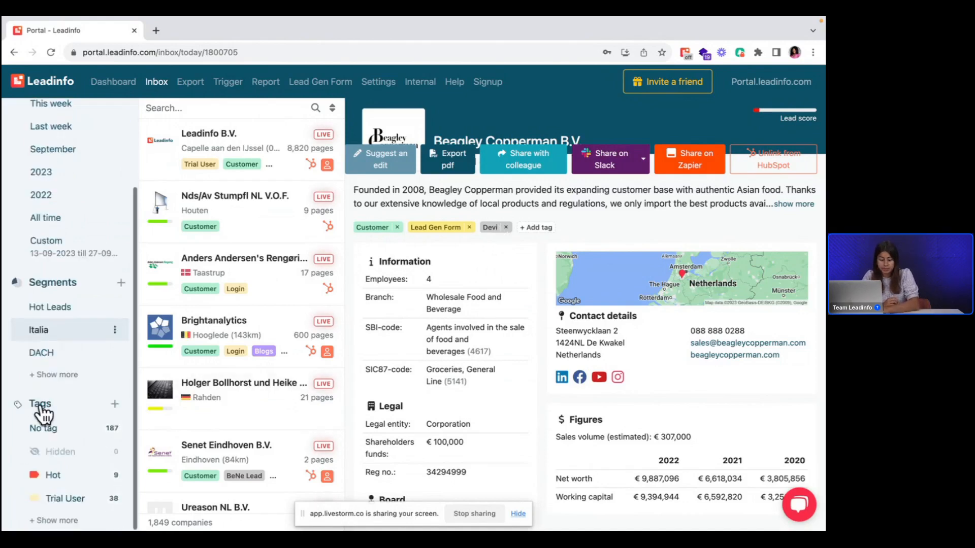
{"action": "left_click", "coordinate": [60, 520]}
{"action": "scroll", "coordinate": [71, 435], "scroll_direction": "down", "scroll_amount": 10}
{"action": "scroll", "coordinate": [72, 436], "scroll_direction": "down", "scroll_amount": 10}
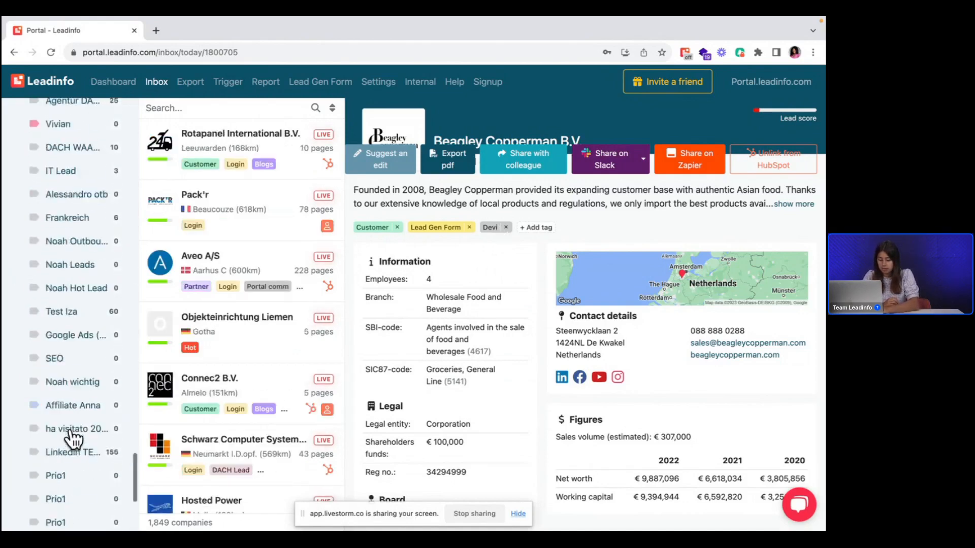
{"action": "mouse_move", "coordinate": [64, 505]}
{"action": "left_mouse_down"}
{"action": "mouse_move", "coordinate": [59, 457]}
{"action": "mouse_move", "coordinate": [65, 499]}
{"action": "mouse_move", "coordinate": [61, 482]}
{"action": "mouse_move", "coordinate": [63, 490]}
{"action": "left_mouse_up"}
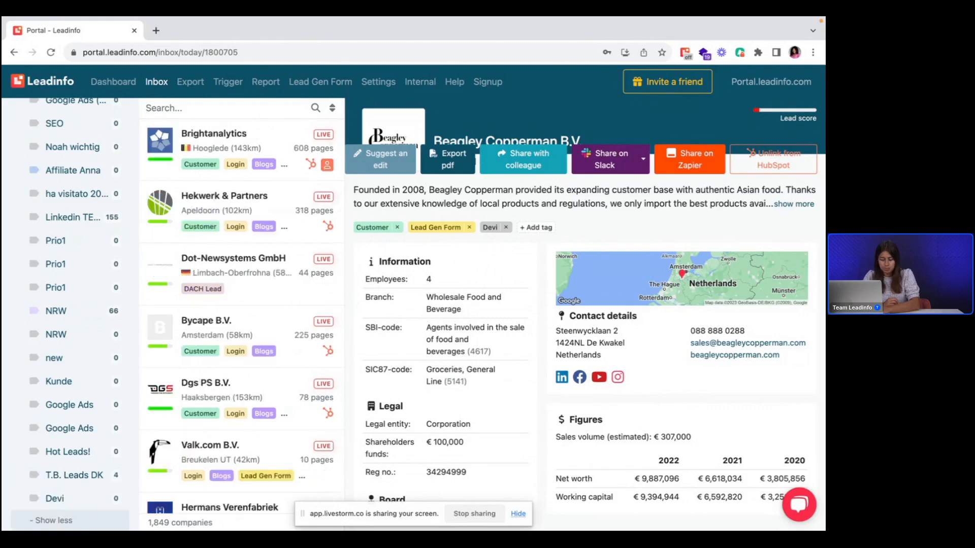
{"action": "scroll", "coordinate": [26, 257], "scroll_direction": "up", "scroll_amount": 10}
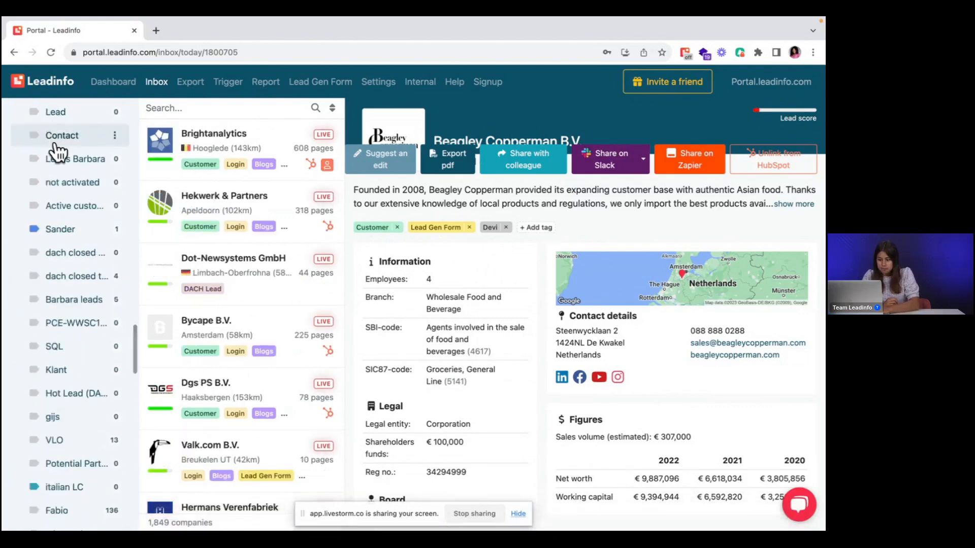
{"action": "scroll", "coordinate": [55, 146], "scroll_direction": "up", "scroll_amount": 10}
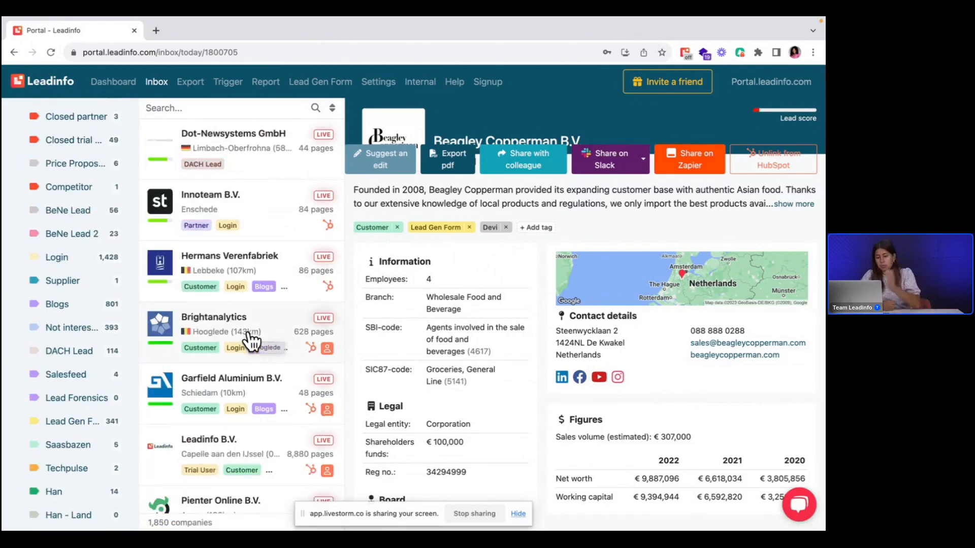
Step: Start a new trigger and set its condition to the Hot Leads NL segment
{"action": "left_click", "coordinate": [228, 82]}
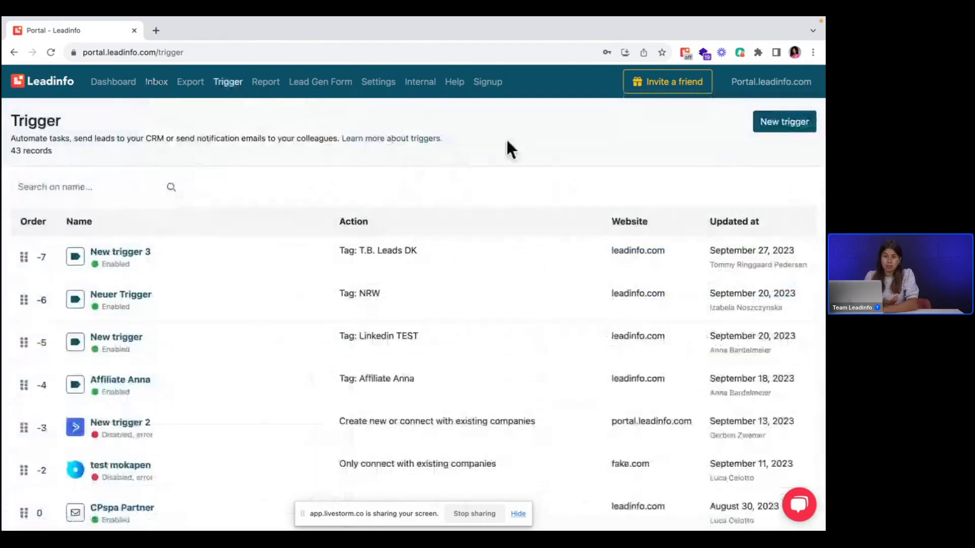
{"action": "left_click", "coordinate": [767, 127]}
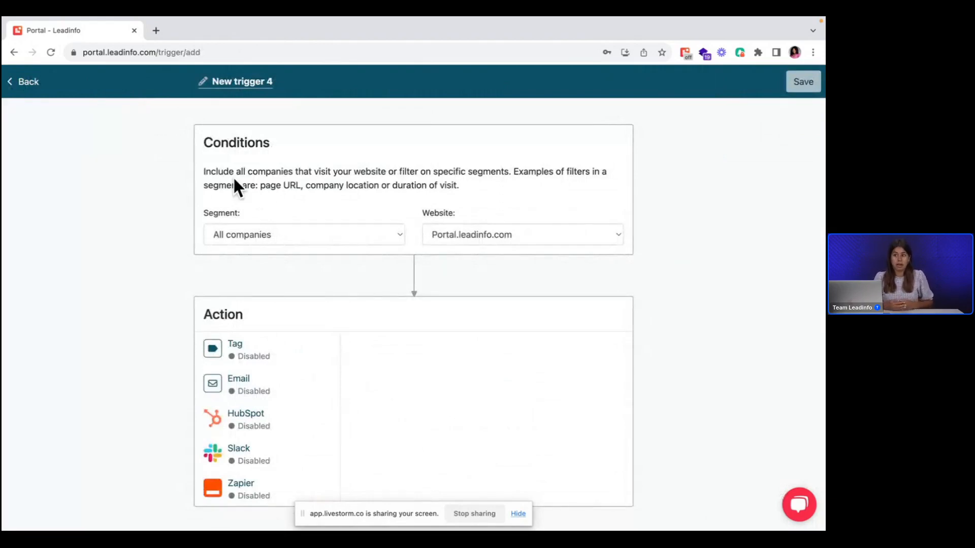
{"action": "left_click", "coordinate": [264, 234]}
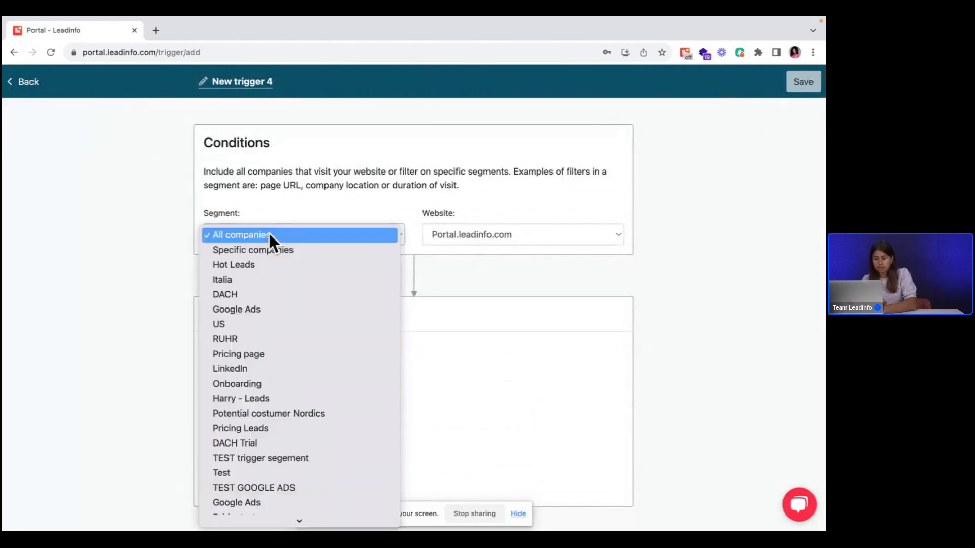
{"action": "scroll", "coordinate": [303, 426], "scroll_direction": "down", "scroll_amount": 5}
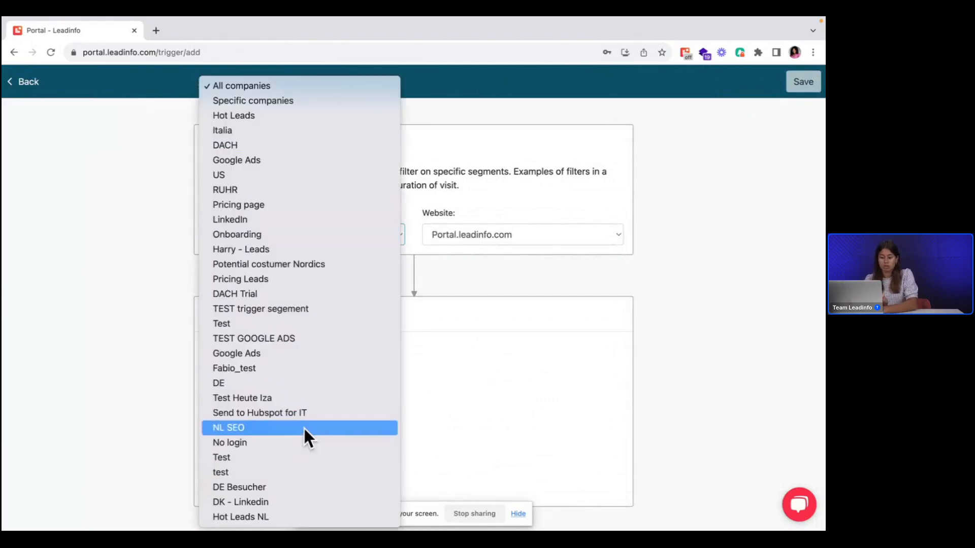
{"action": "left_click", "coordinate": [275, 517]}
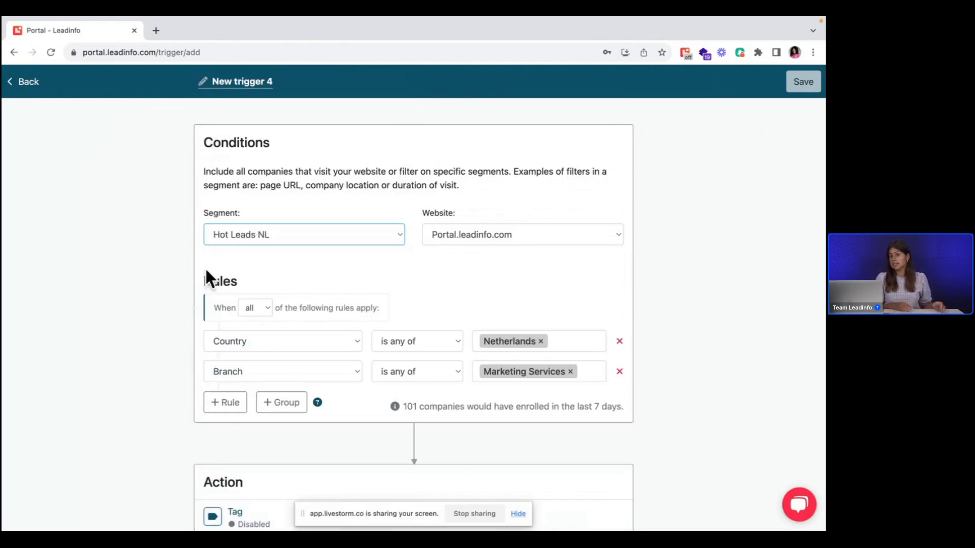
Step: Try All companies and Specific companies as the trigger's segment, view the rule attributes, and restore the Hot Leads NL segment
{"action": "left_click", "coordinate": [226, 242]}
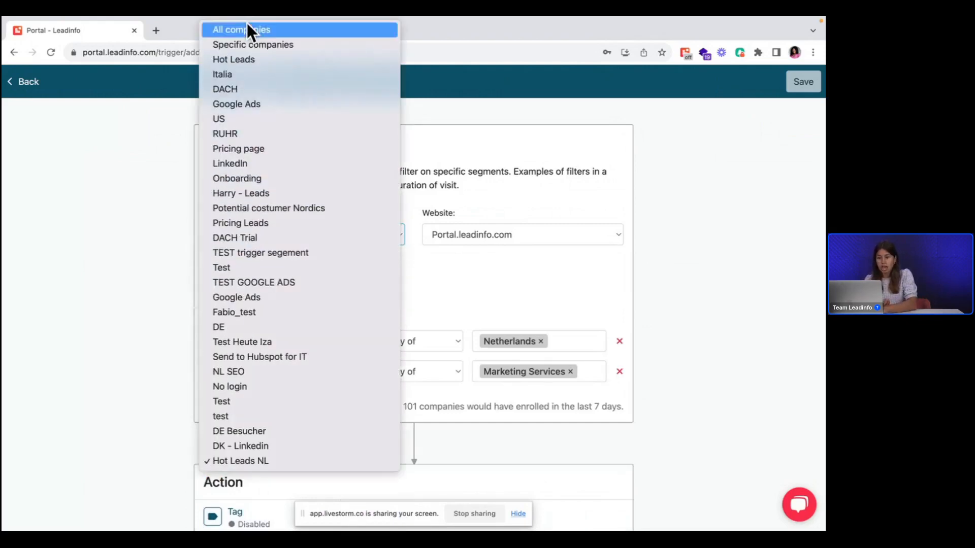
{"action": "left_click", "coordinate": [248, 28]}
{"action": "left_click", "coordinate": [252, 234]}
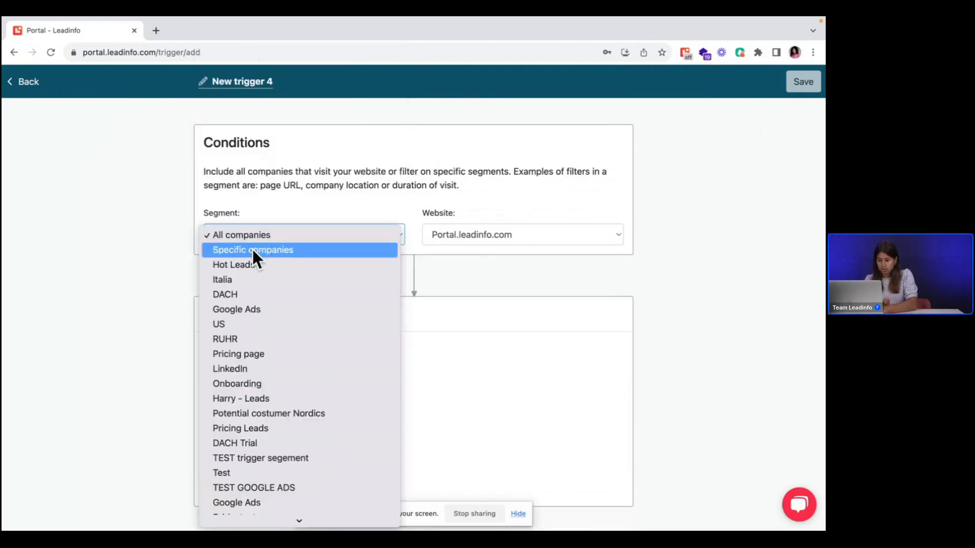
{"action": "left_click", "coordinate": [251, 249]}
{"action": "left_click", "coordinate": [277, 341]}
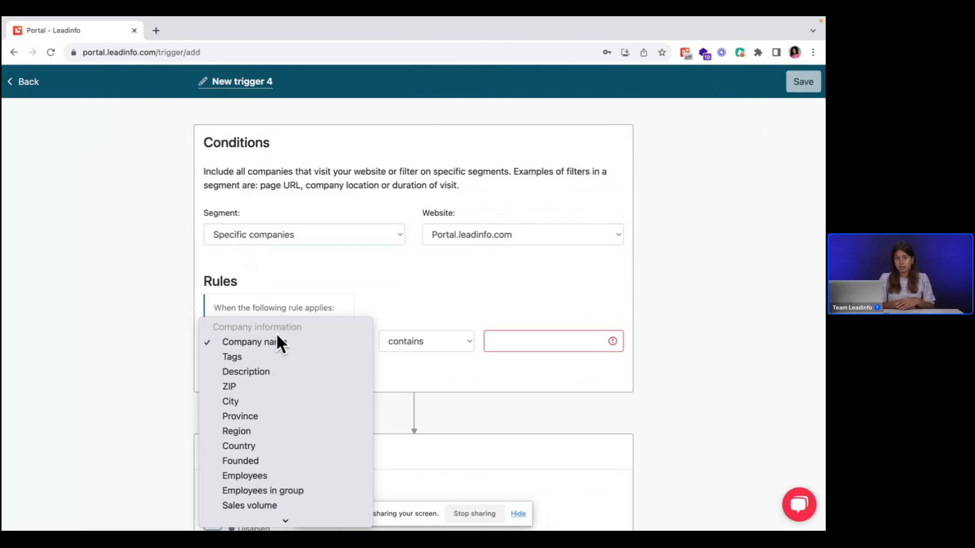
{"action": "left_click", "coordinate": [339, 251]}
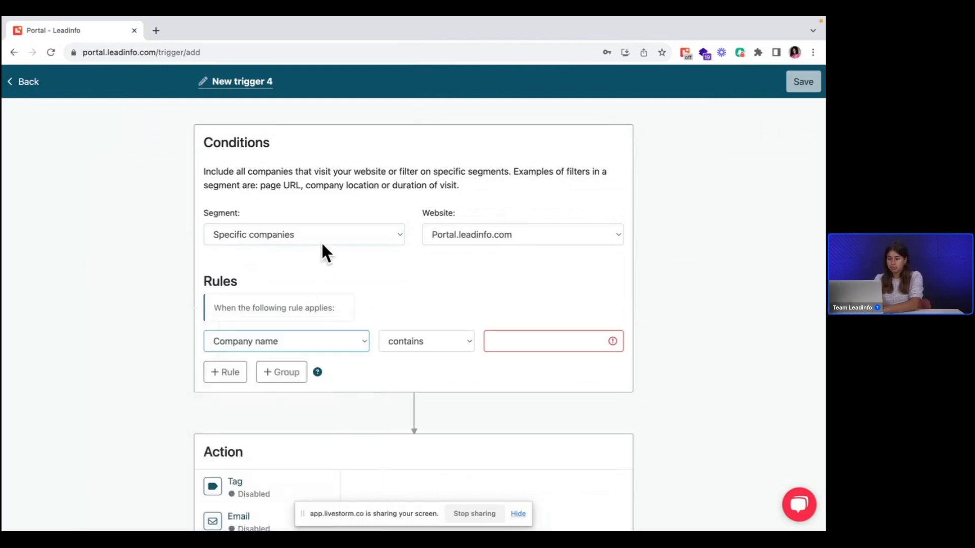
{"action": "left_click", "coordinate": [321, 241]}
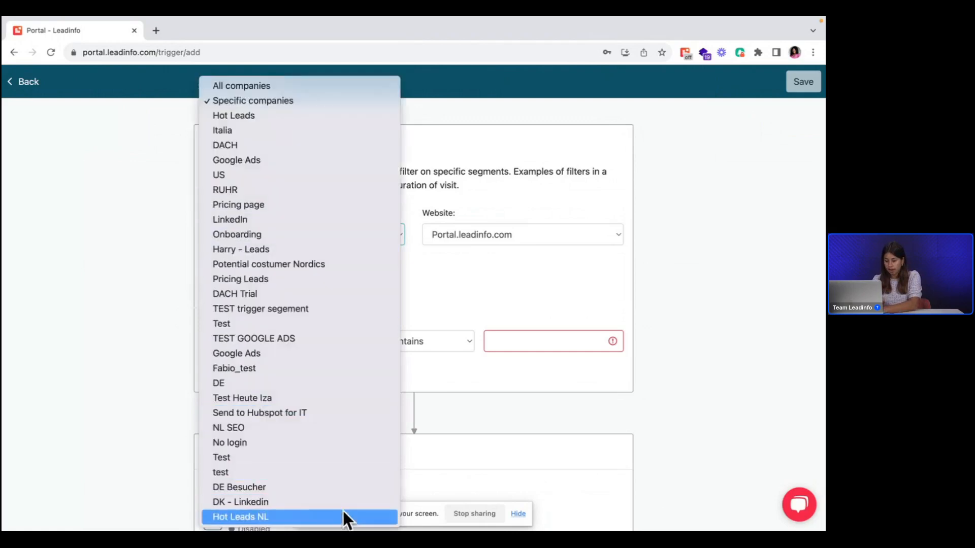
{"action": "left_click", "coordinate": [344, 513]}
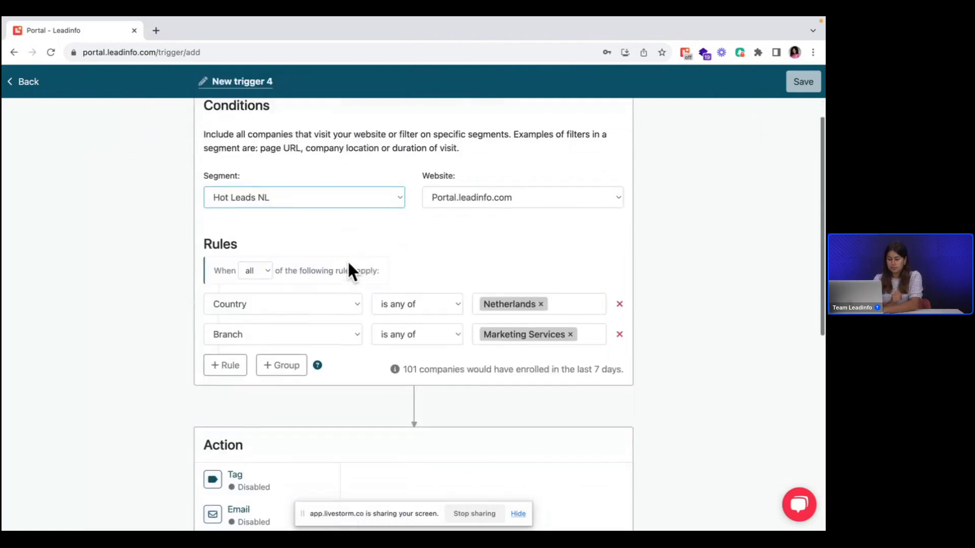
Step: Configure the trigger's Tag action to add the newly created first-name tag to matching companies
{"action": "scroll", "coordinate": [348, 265], "scroll_direction": "down", "scroll_amount": 3}
{"action": "left_click", "coordinate": [277, 350]}
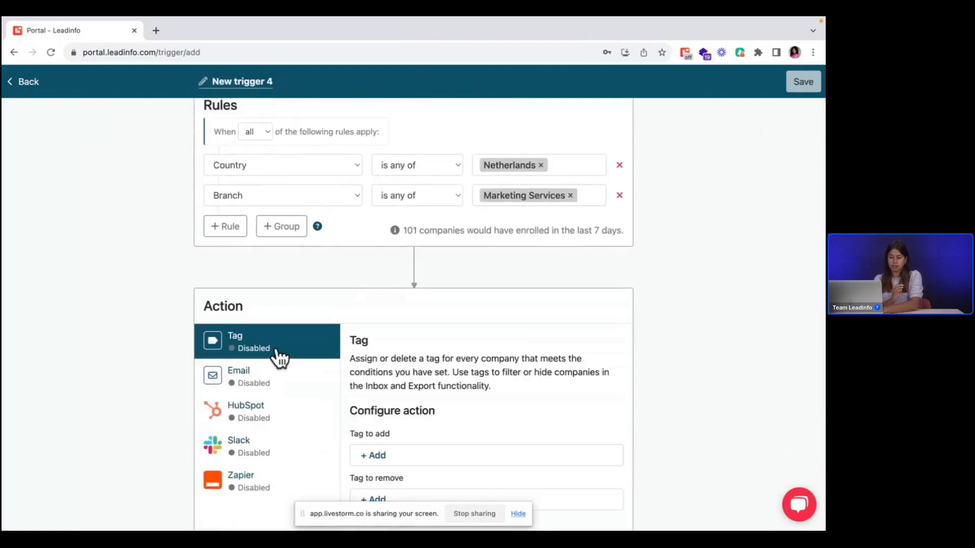
{"action": "scroll", "coordinate": [451, 373], "scroll_direction": "down", "scroll_amount": 1}
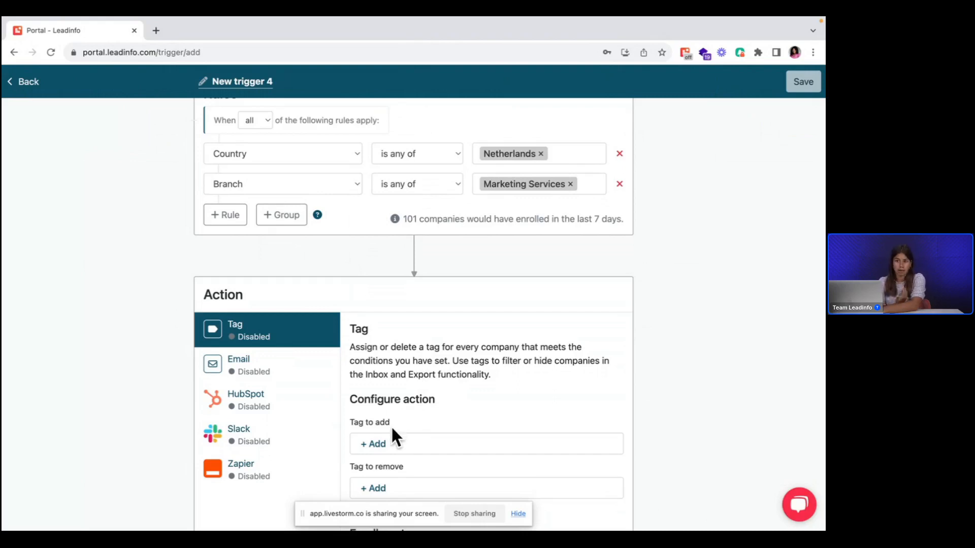
{"action": "left_click", "coordinate": [386, 447]}
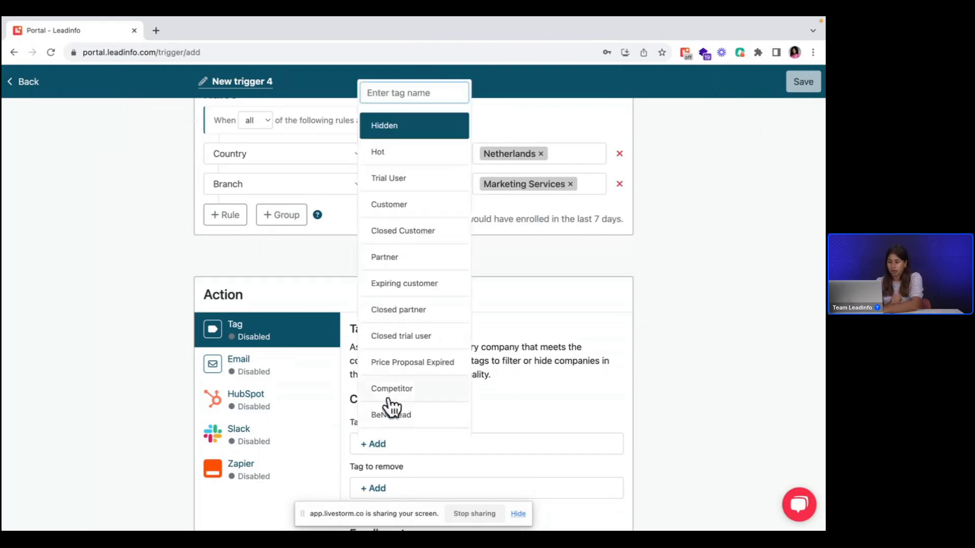
{"action": "scroll", "coordinate": [398, 370], "scroll_direction": "down", "scroll_amount": 6}
{"action": "scroll", "coordinate": [399, 374], "scroll_direction": "down", "scroll_amount": 5}
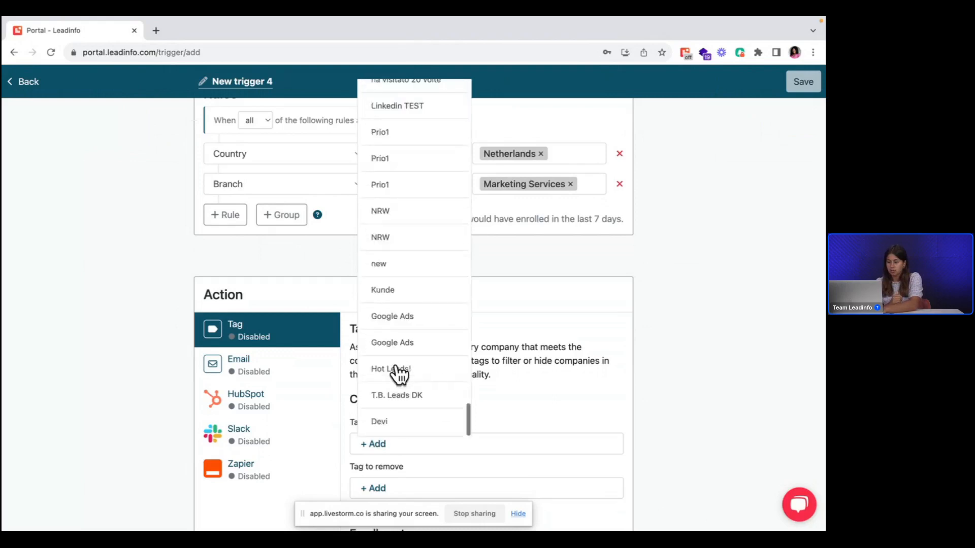
{"action": "left_click", "coordinate": [400, 420]}
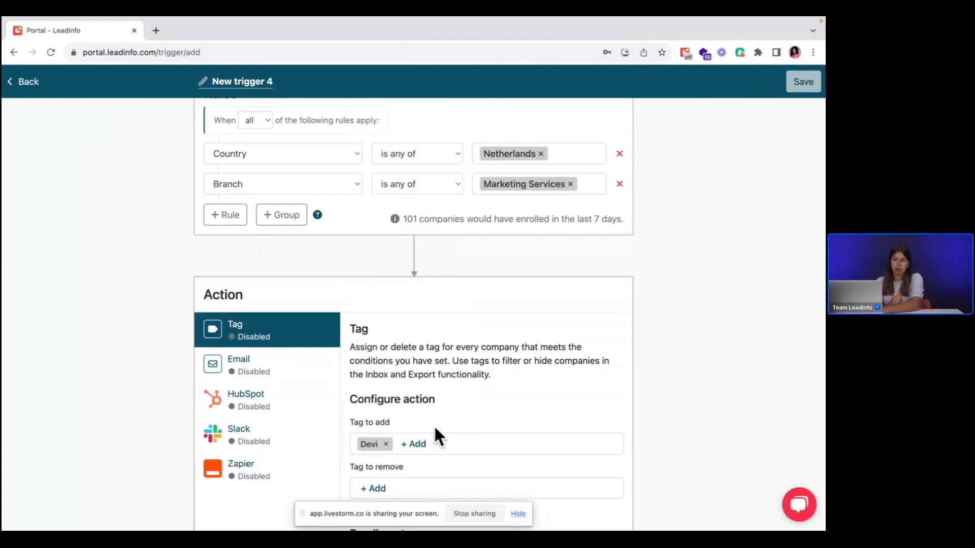
Step: Enable the Tag action with the enrollment option "Yes, enroll existing companies" and no tag to remove
{"action": "scroll", "coordinate": [437, 436], "scroll_direction": "down", "scroll_amount": 2}
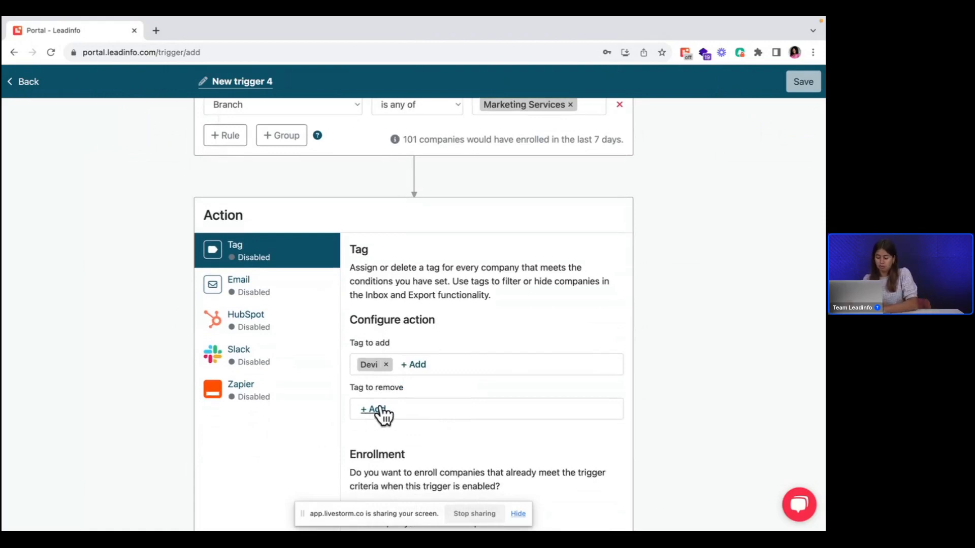
{"action": "scroll", "coordinate": [442, 445], "scroll_direction": "down", "scroll_amount": 1}
{"action": "scroll", "coordinate": [442, 447], "scroll_direction": "down", "scroll_amount": 3}
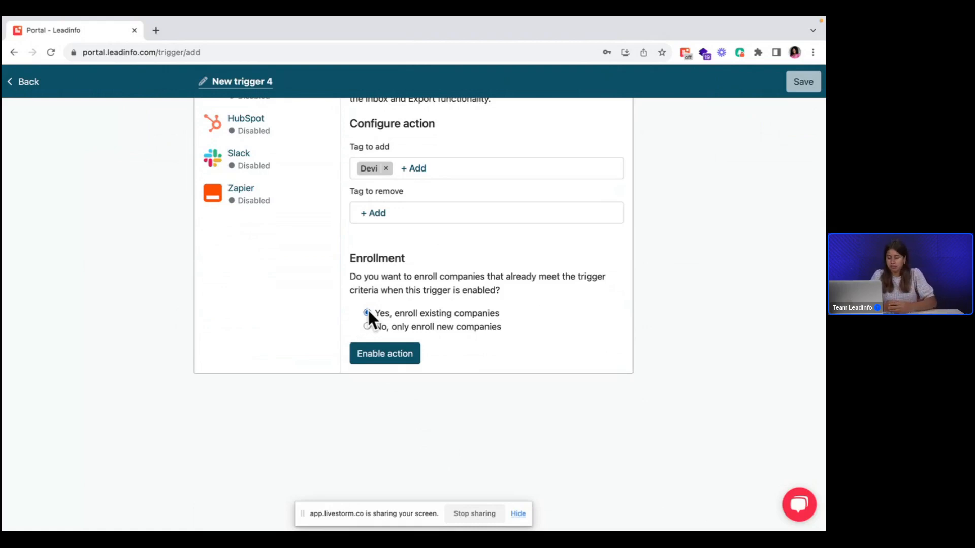
{"action": "left_click", "coordinate": [387, 352]}
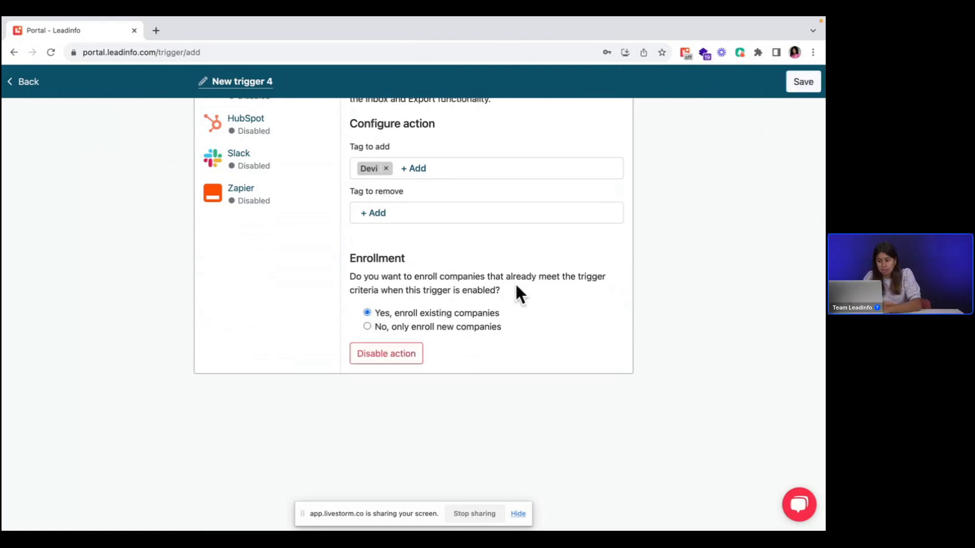
Step: Rename the trigger to "Hot Leads" followed by the first name used for the tag
{"action": "left_click", "coordinate": [232, 81]}
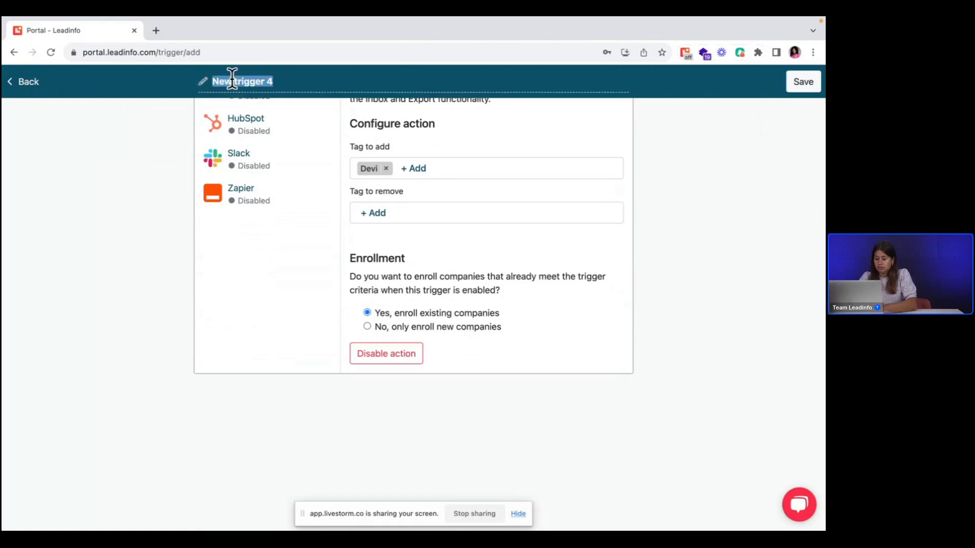
{"action": "type", "text": "Hot L"}
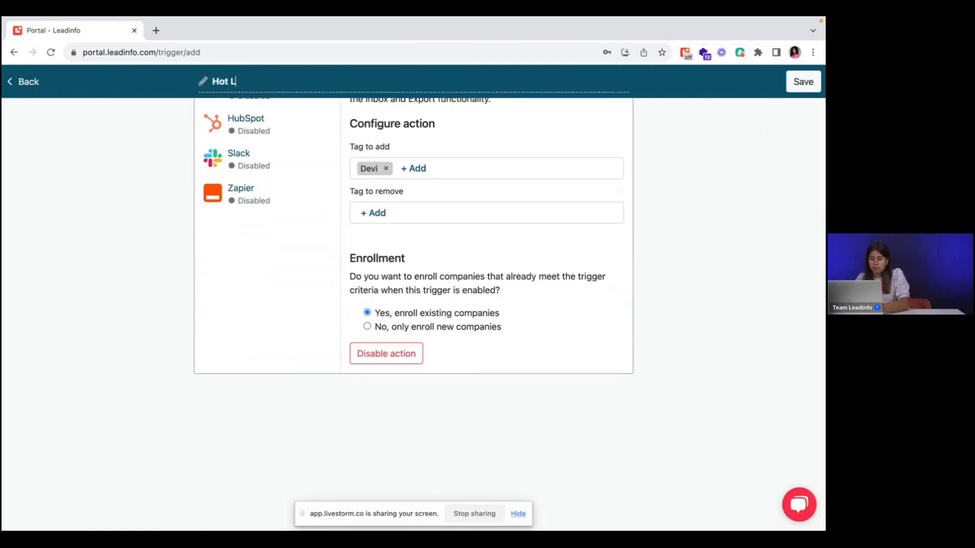
{"action": "type", "text": "eads DE"}
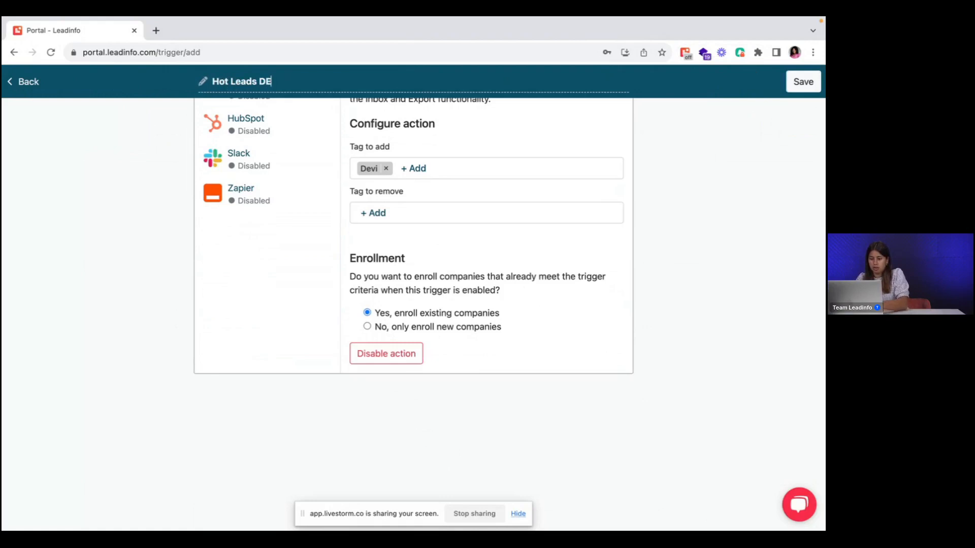
{"action": "type", "text": "V"}
{"action": "key", "text": "BackSpace"}
{"action": "key", "text": "BackSpace"}
{"action": "type", "text": "evi"}
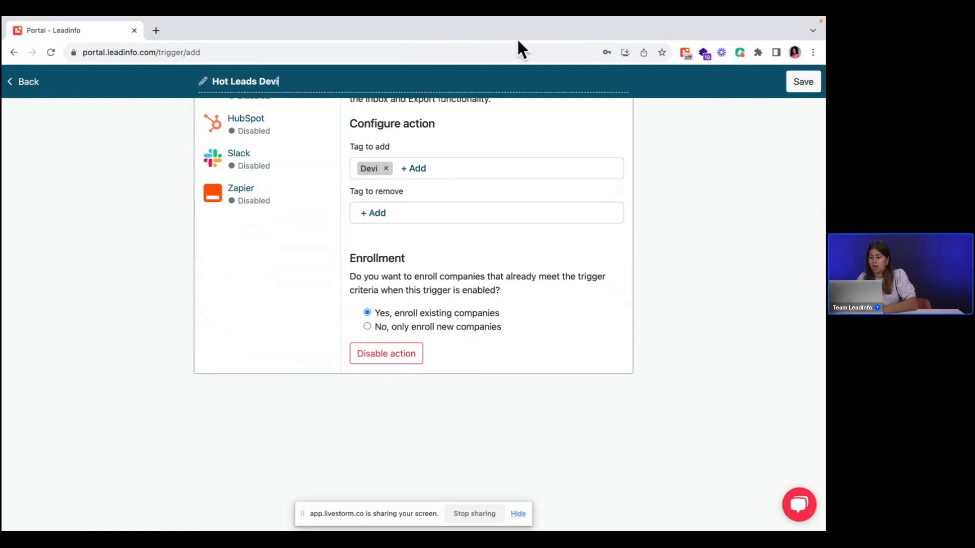
Step: Examine the Email action's recipient, language and re-enrollment options, and leave the trigger without saving it
{"action": "scroll", "coordinate": [283, 180], "scroll_direction": "up", "scroll_amount": 2}
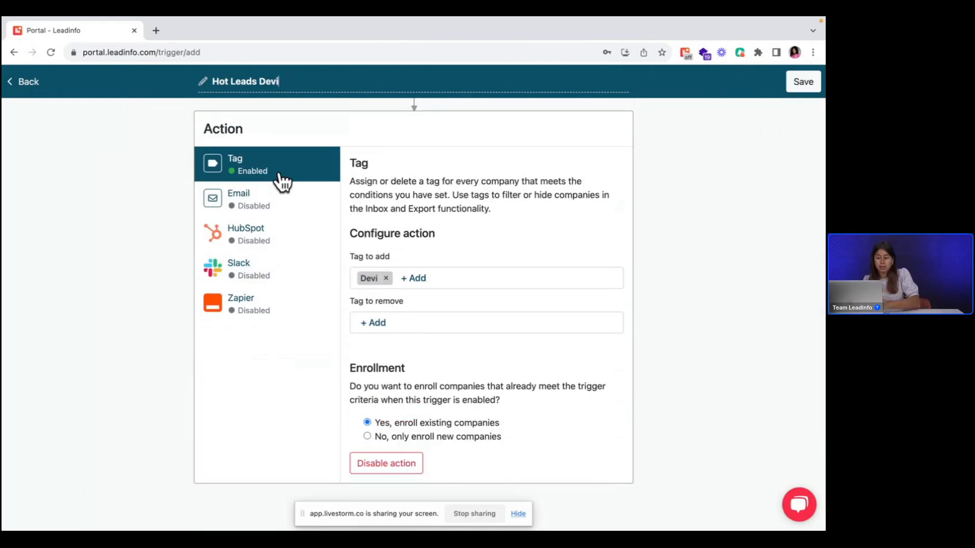
{"action": "left_click", "coordinate": [279, 200]}
{"action": "scroll", "coordinate": [439, 269], "scroll_direction": "up", "scroll_amount": 3}
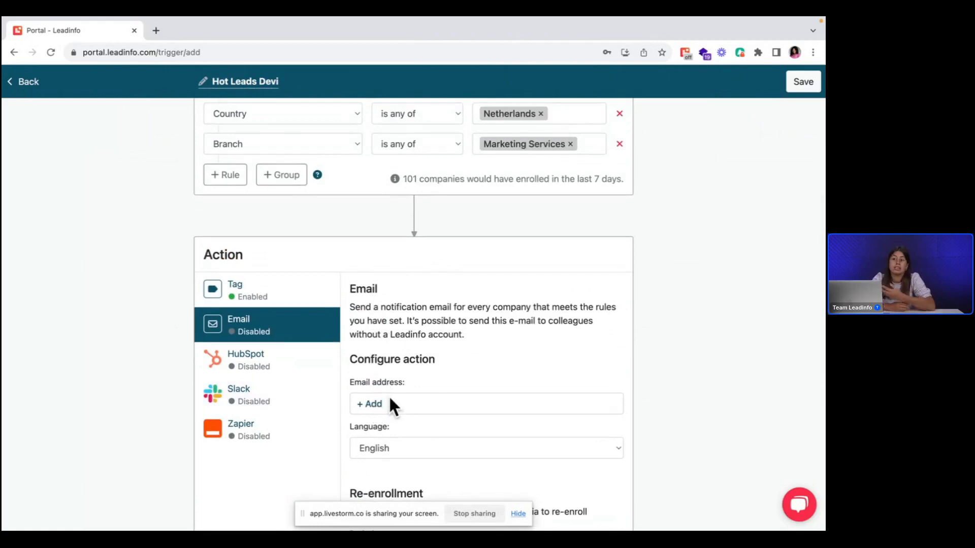
{"action": "scroll", "coordinate": [388, 401], "scroll_direction": "down", "scroll_amount": 4}
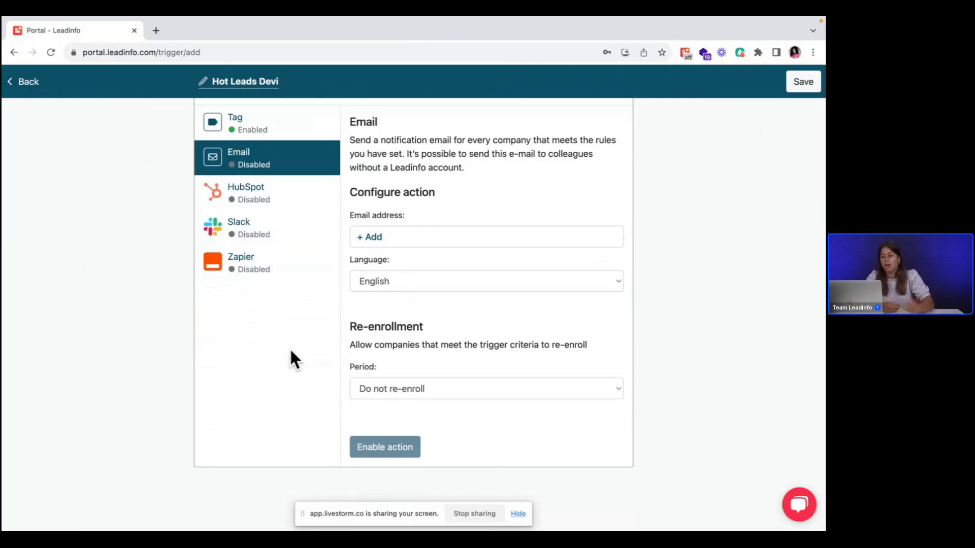
{"action": "left_click", "coordinate": [25, 84]}
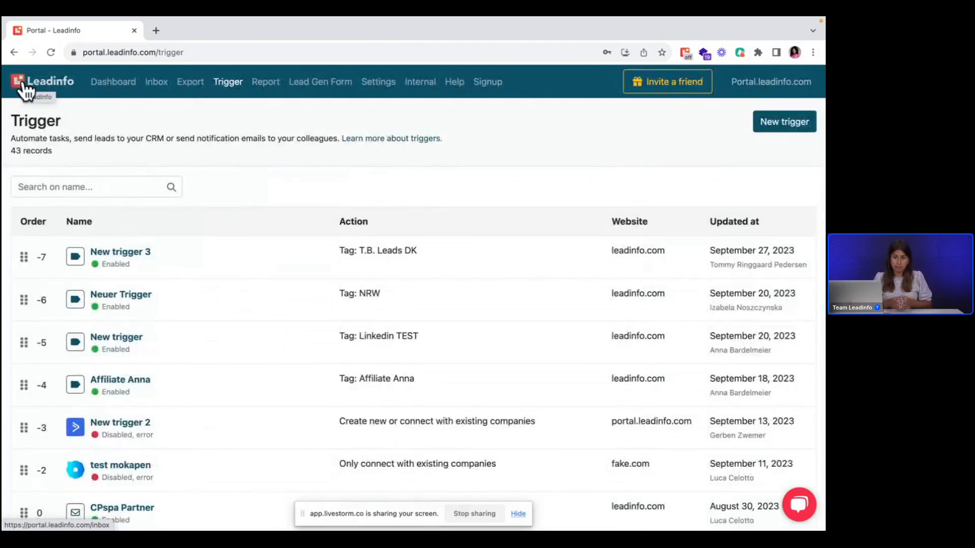
Step: Try a file import in the bulk tagging settings with the Customer tag and cancel it without choosing a file
{"action": "left_click", "coordinate": [380, 84]}
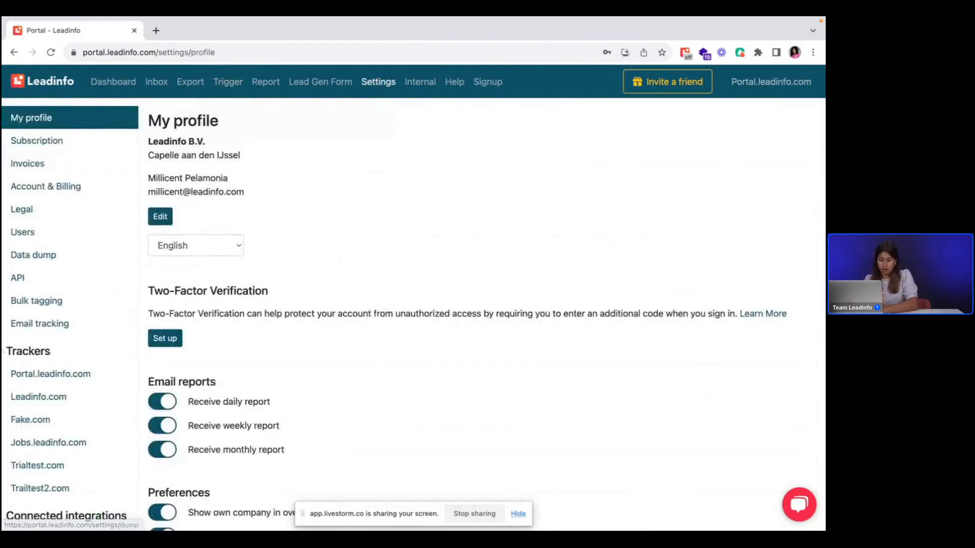
{"action": "left_click", "coordinate": [45, 303]}
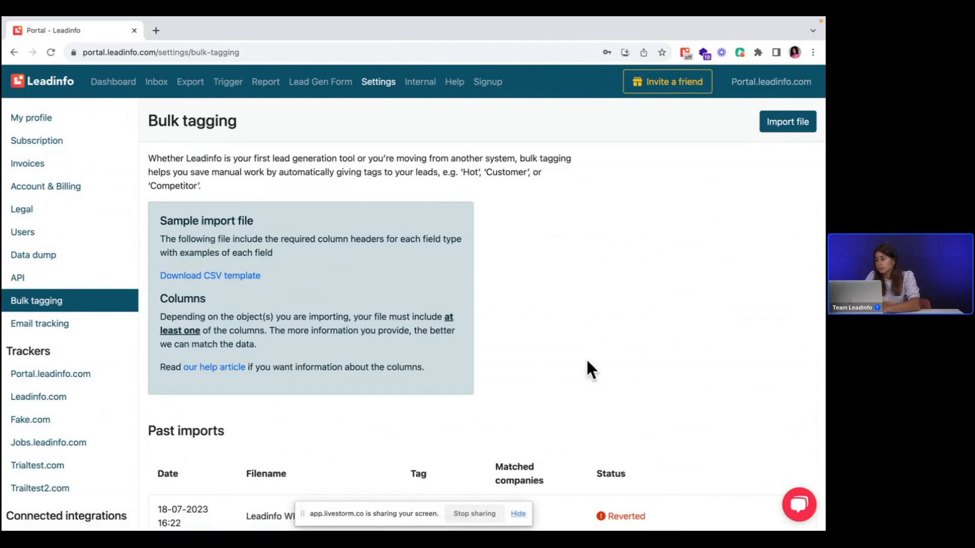
{"action": "left_click", "coordinate": [777, 121]}
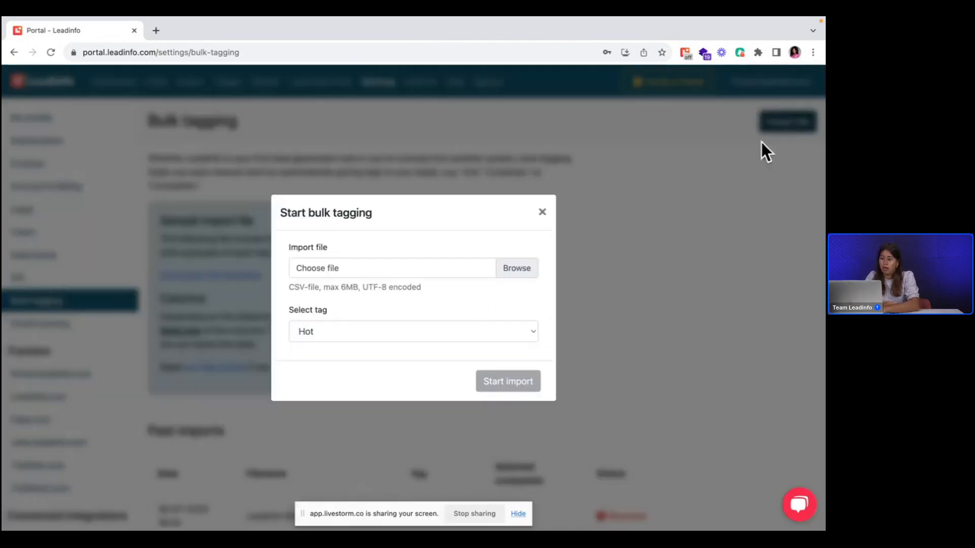
{"action": "left_click", "coordinate": [320, 328]}
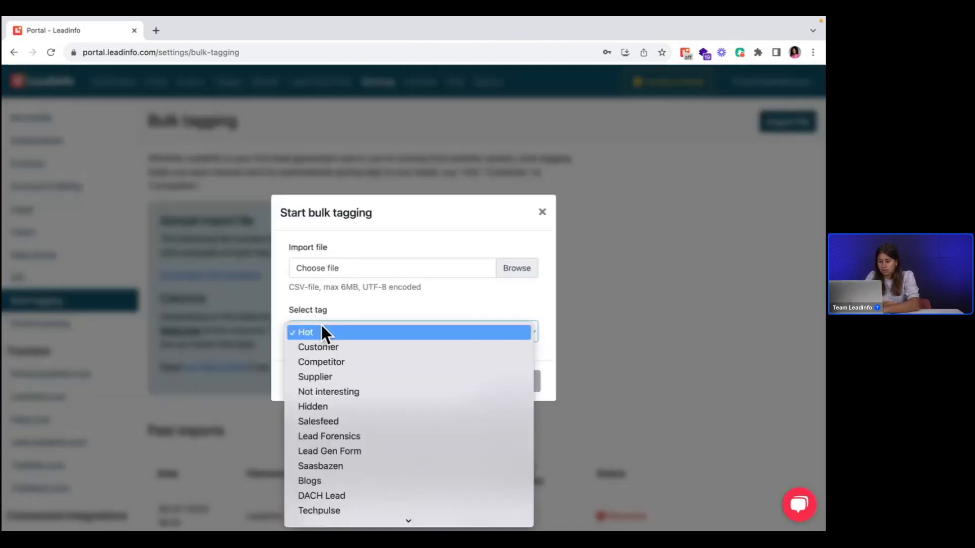
{"action": "left_click", "coordinate": [329, 345]}
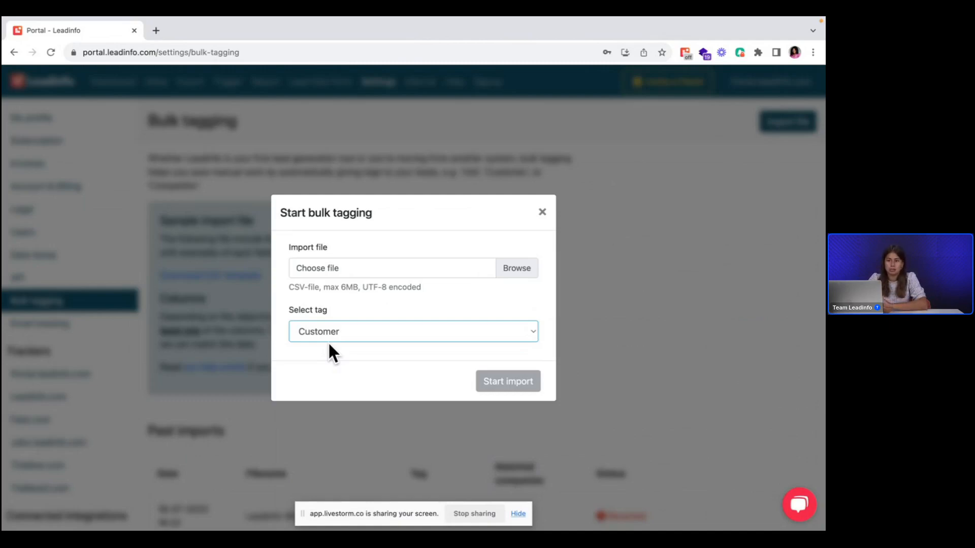
{"action": "left_click", "coordinate": [541, 212]}
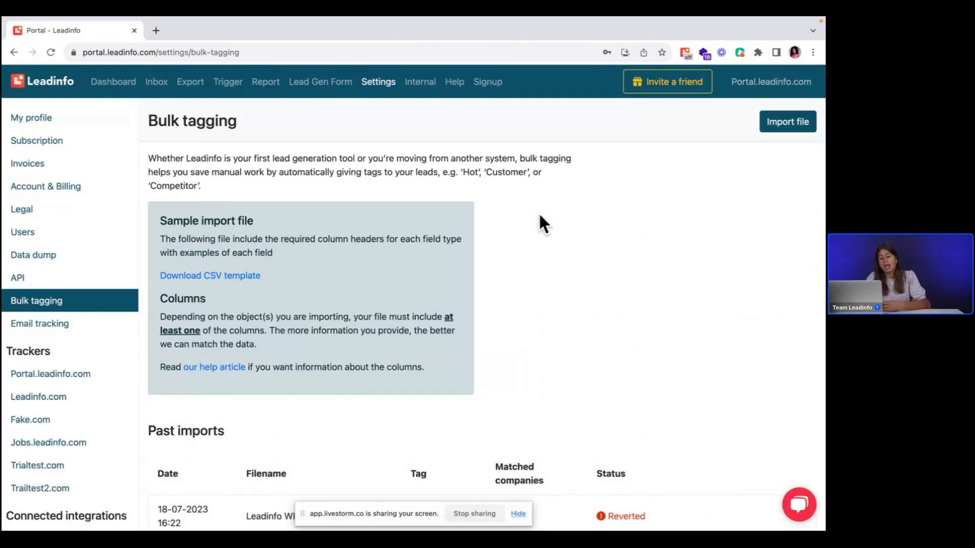
Step: Start a new report and set its condition to the Hot Leads NL segment
{"action": "left_click", "coordinate": [226, 90]}
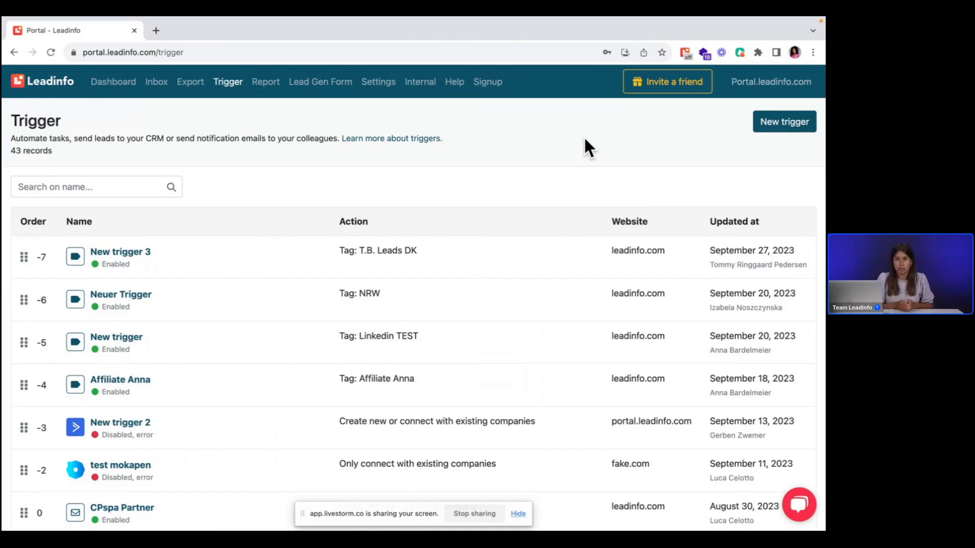
{"action": "left_click", "coordinate": [260, 85]}
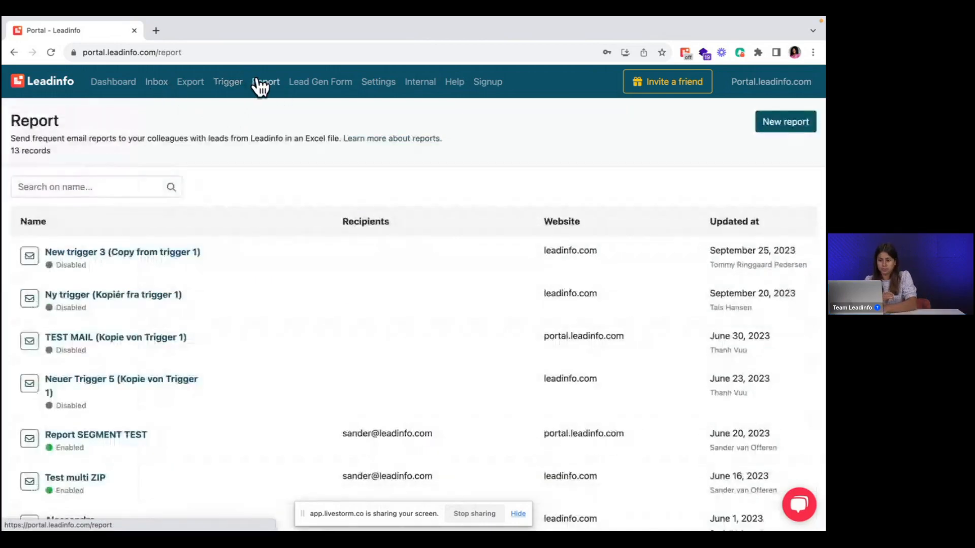
{"action": "left_click", "coordinate": [791, 121]}
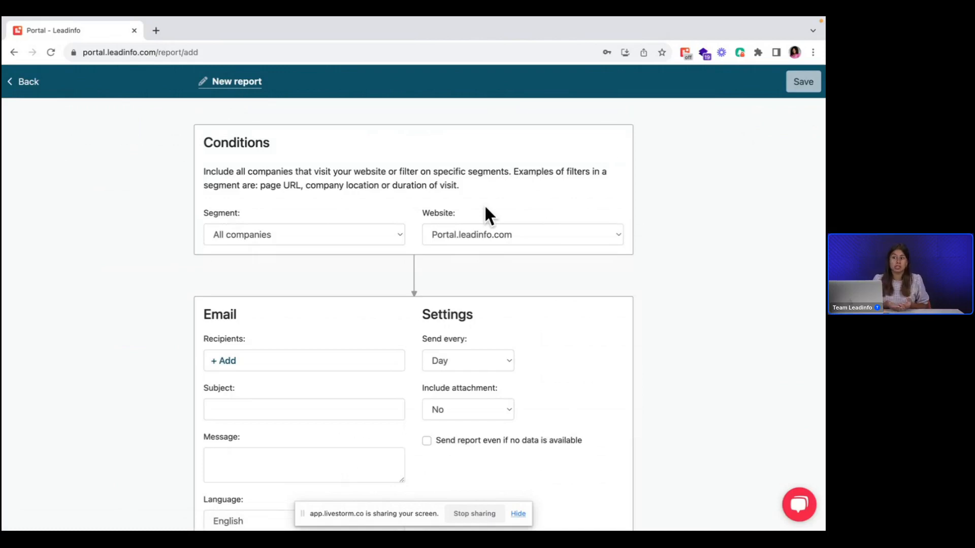
{"action": "left_click", "coordinate": [339, 229]}
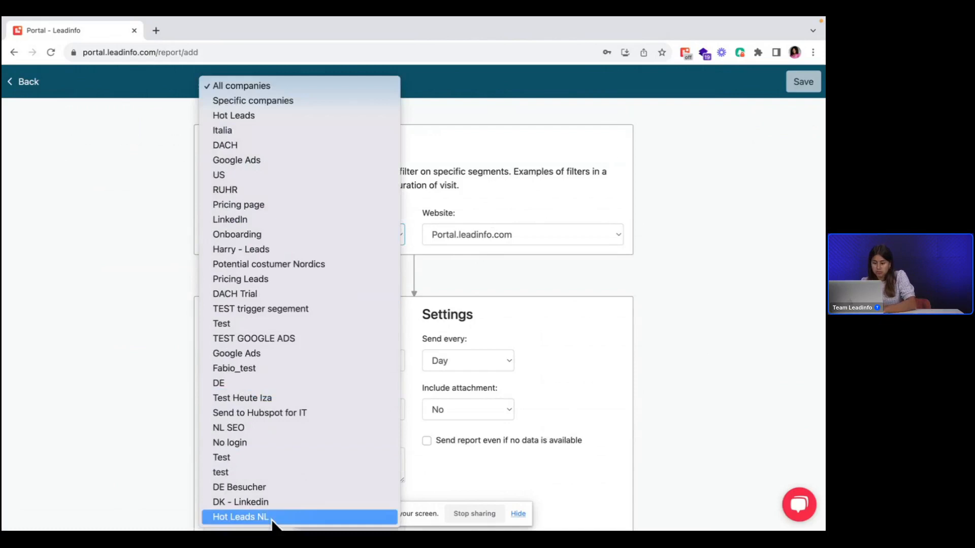
{"action": "left_click", "coordinate": [271, 518]}
Step: Add the colleague's email address as a recipient of the new report
{"action": "scroll", "coordinate": [289, 427], "scroll_direction": "down", "scroll_amount": 3}
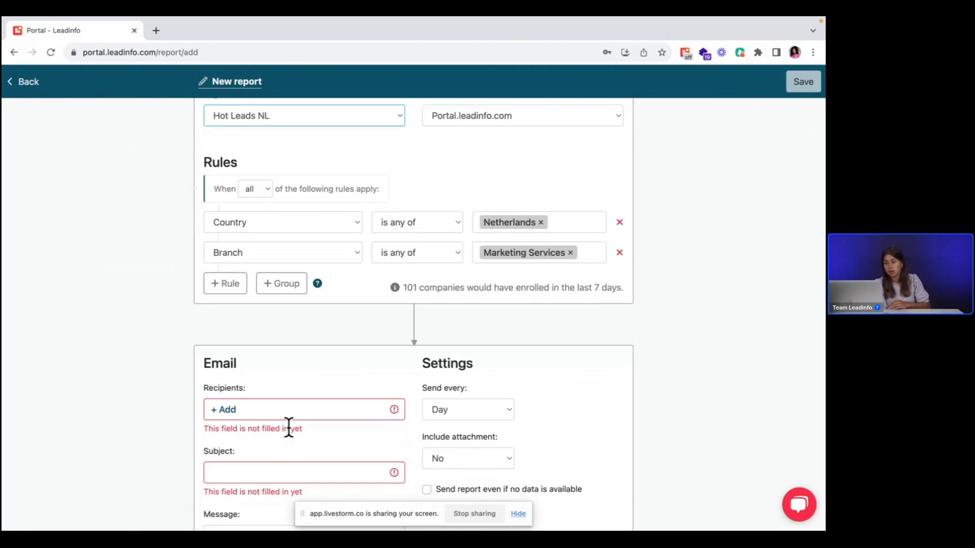
{"action": "scroll", "coordinate": [289, 428], "scroll_direction": "down", "scroll_amount": 2}
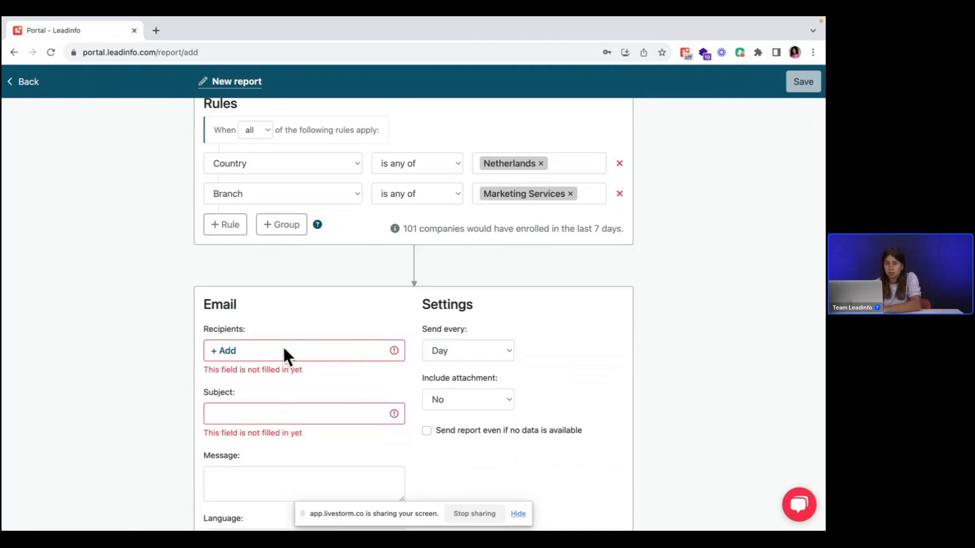
{"action": "left_click", "coordinate": [235, 348]}
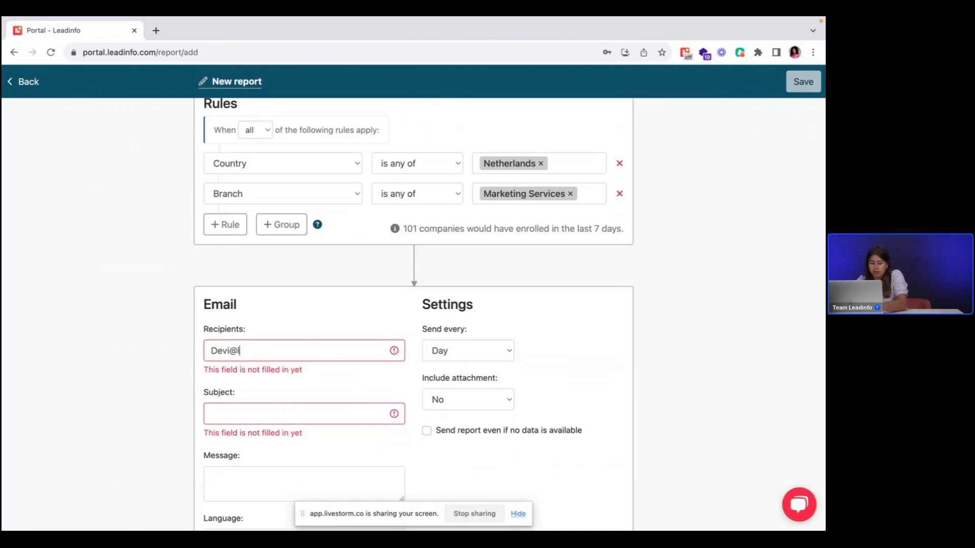
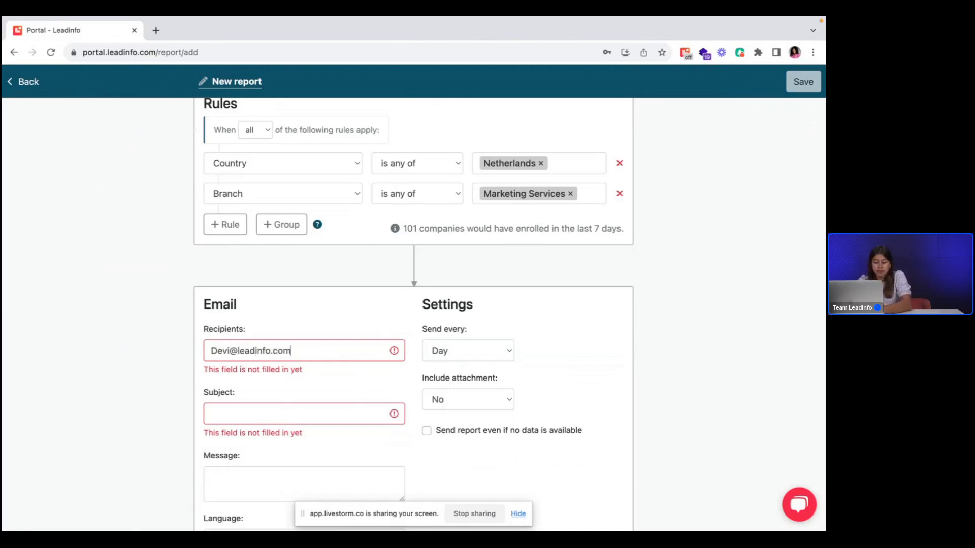
{"action": "key", "text": "Tab"}
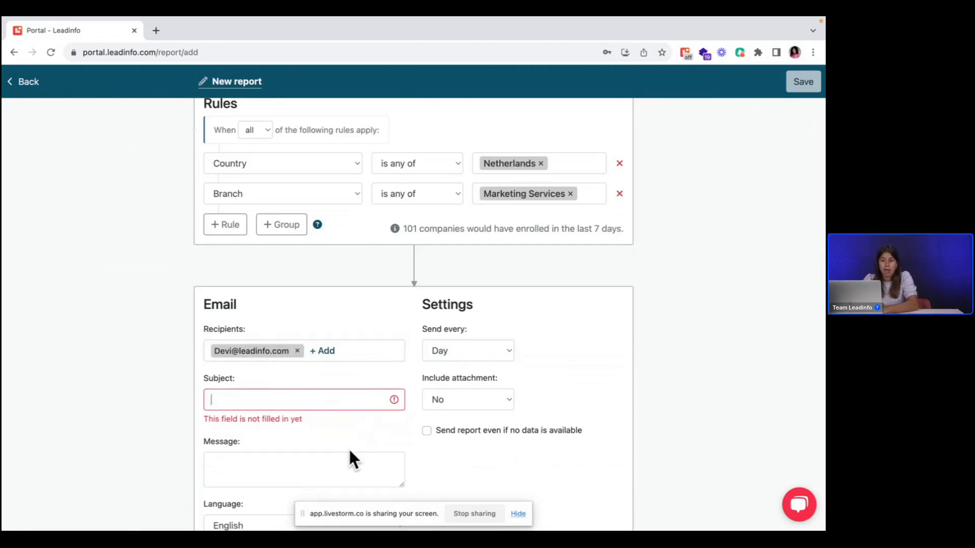
Step: Schedule the report to be sent every week on Monday
{"action": "left_click", "coordinate": [459, 358]}
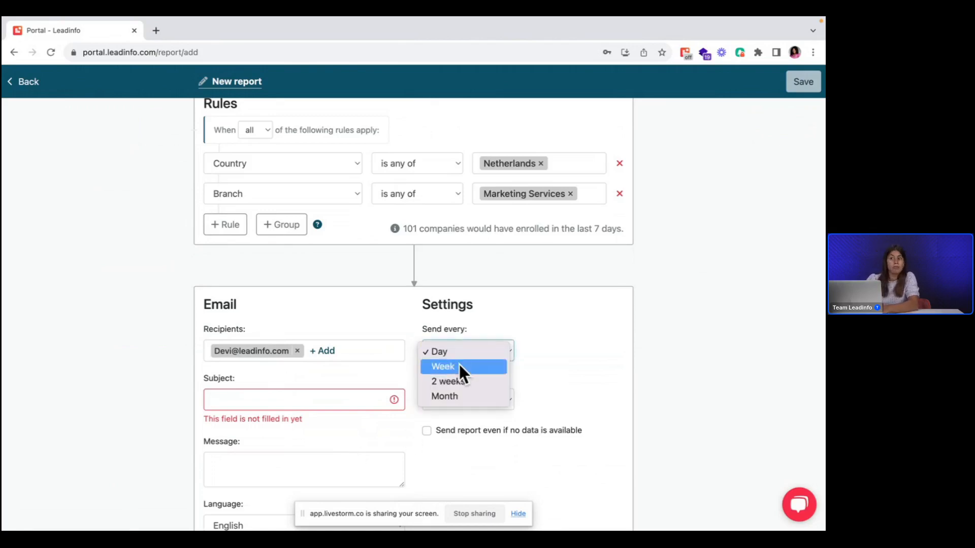
{"action": "left_click", "coordinate": [459, 365]}
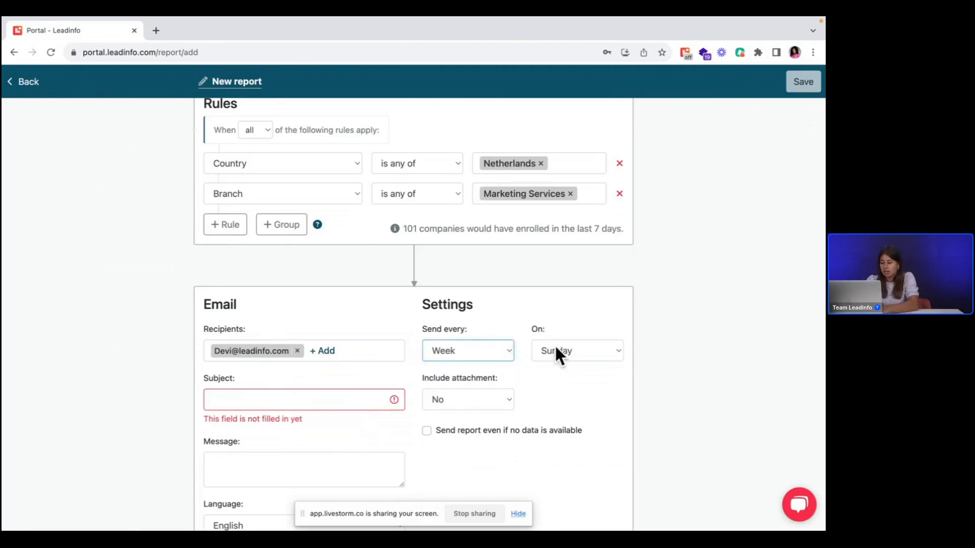
{"action": "left_click", "coordinate": [559, 351]}
{"action": "left_click", "coordinate": [561, 368]}
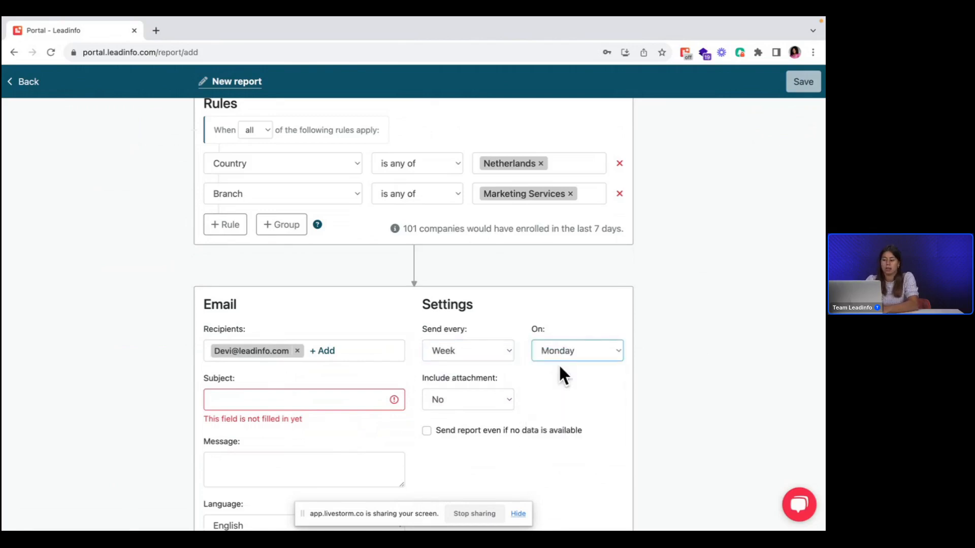
Step: Include an Excel attachment with the LinkedIn column added, and enable sending the report even if no data is available
{"action": "left_click", "coordinate": [480, 408]}
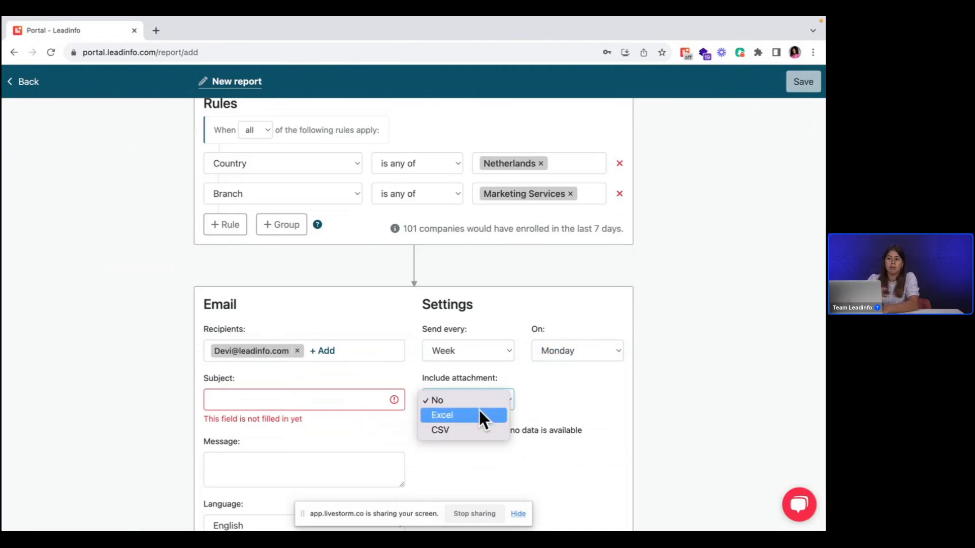
{"action": "left_click", "coordinate": [480, 415]}
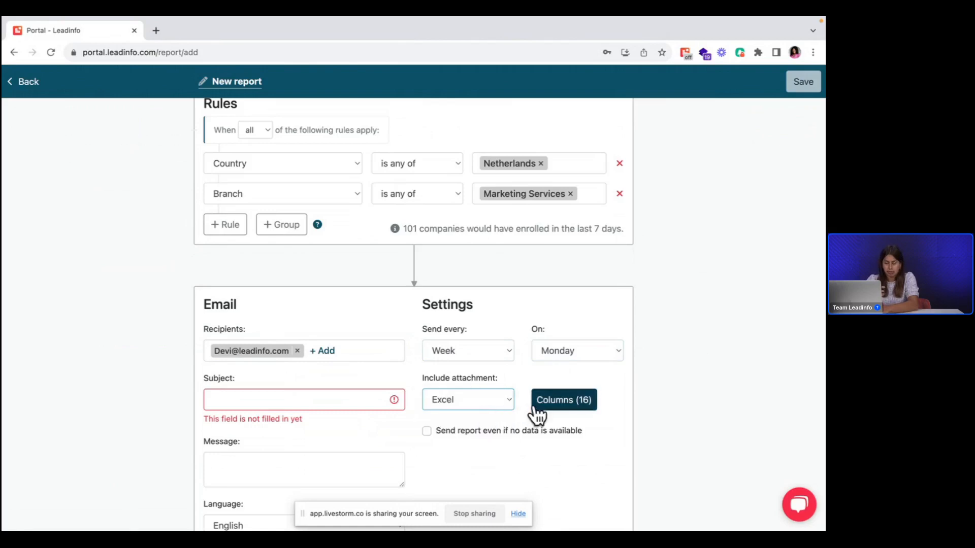
{"action": "left_click", "coordinate": [553, 406]}
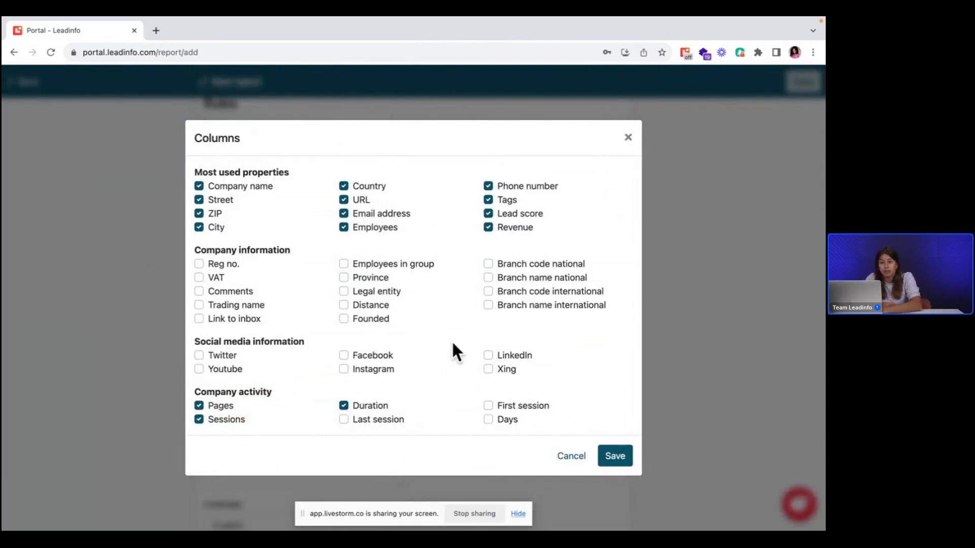
{"action": "left_click", "coordinate": [489, 355]}
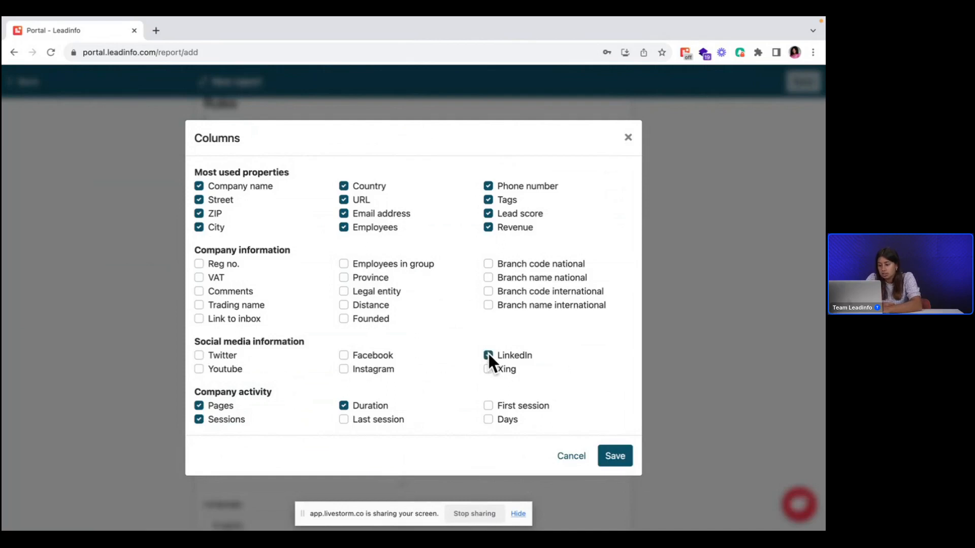
{"action": "left_click", "coordinate": [611, 456]}
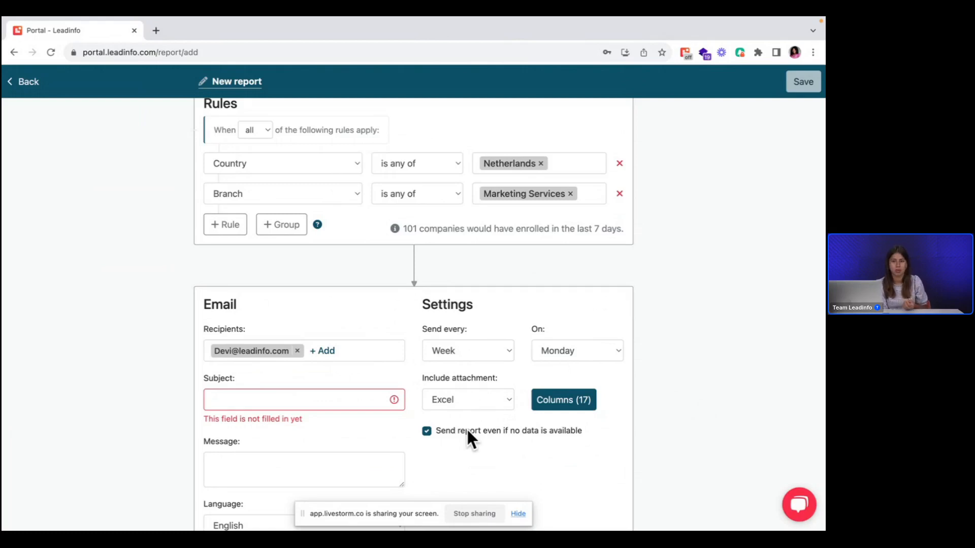
Step: Look over the rest of the report form and leave the new report without saving it
{"action": "scroll", "coordinate": [289, 472], "scroll_direction": "down", "scroll_amount": 1}
{"action": "scroll", "coordinate": [290, 472], "scroll_direction": "up", "scroll_amount": 2}
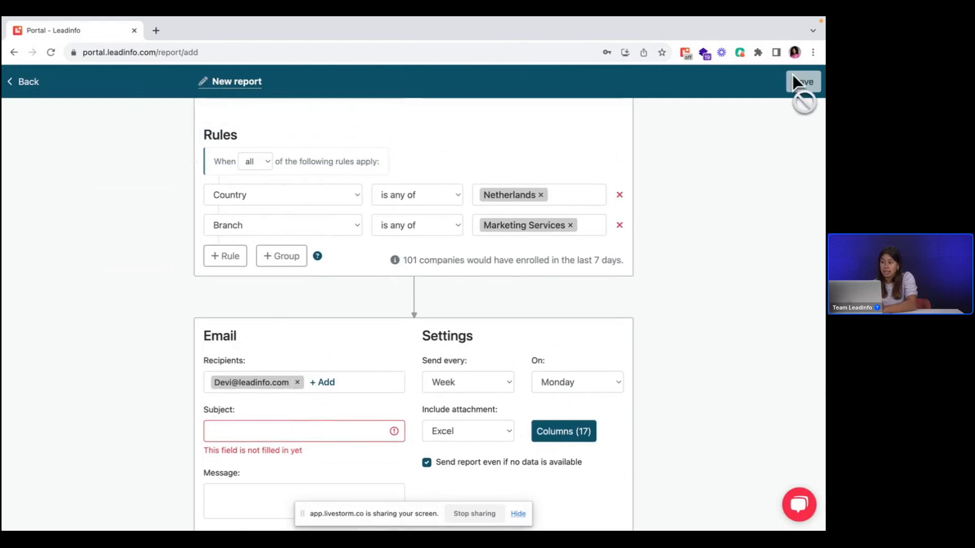
{"action": "left_click", "coordinate": [20, 83]}
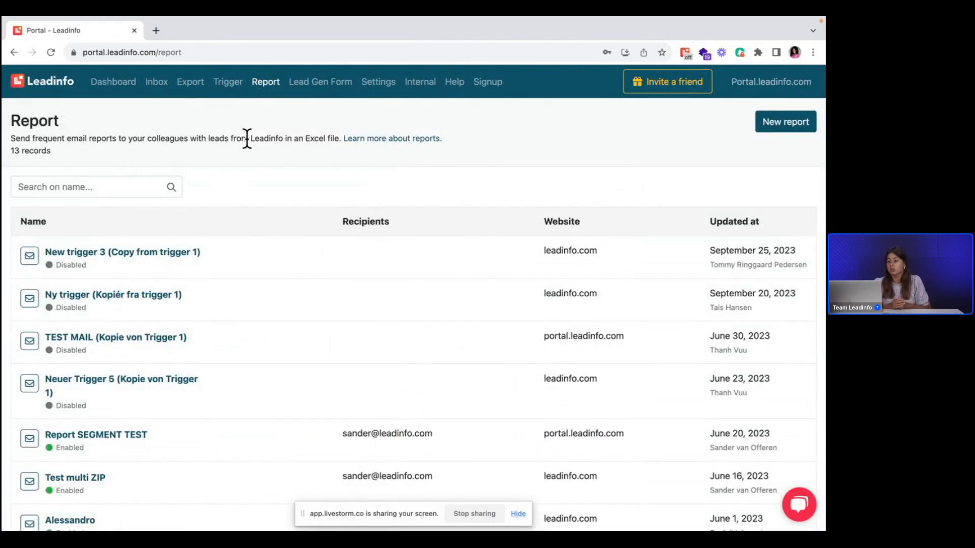
Step: Open the company export list and filter today's companies by the Hot Leads NL segment
{"action": "left_click", "coordinate": [189, 84]}
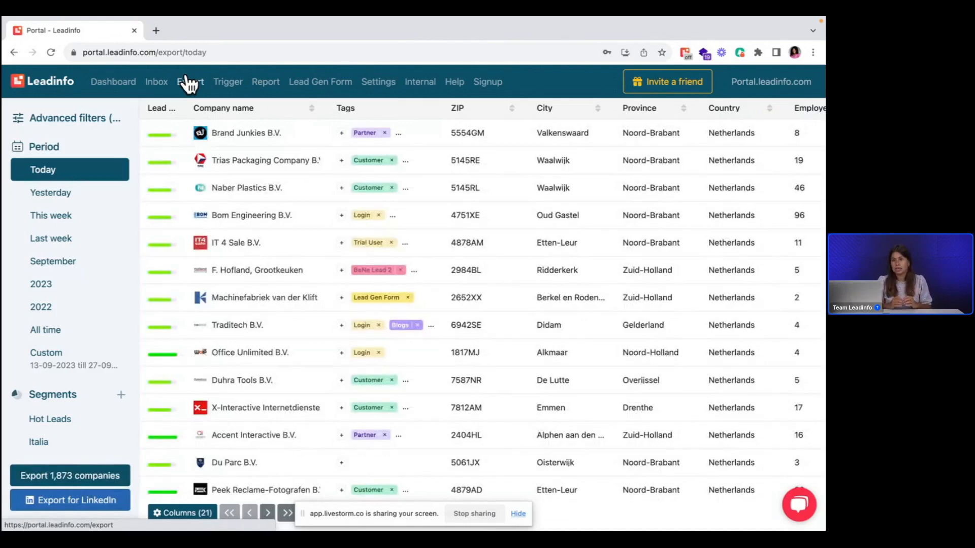
{"action": "scroll", "coordinate": [35, 328], "scroll_direction": "down", "scroll_amount": 4}
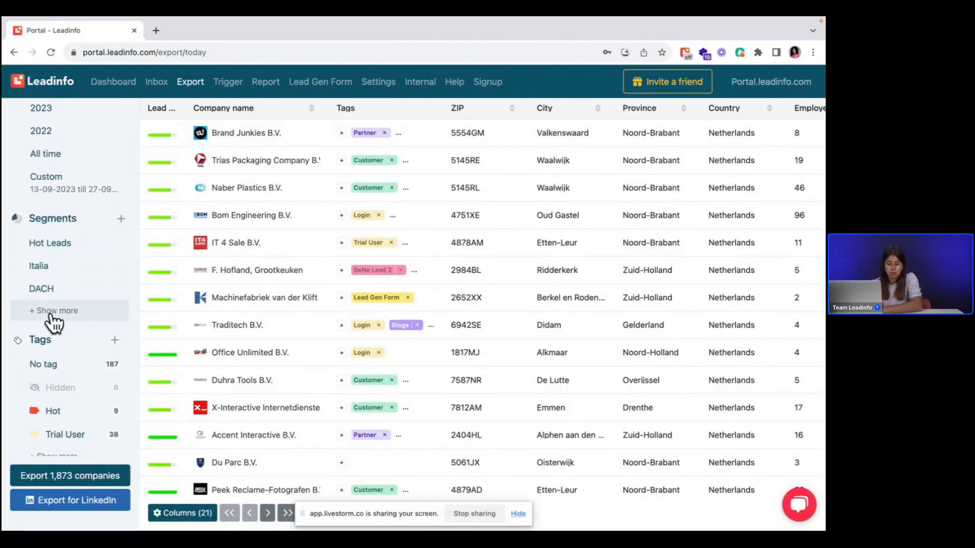
{"action": "left_click", "coordinate": [48, 310]}
{"action": "scroll", "coordinate": [51, 319], "scroll_direction": "down", "scroll_amount": 4}
{"action": "scroll", "coordinate": [53, 322], "scroll_direction": "down", "scroll_amount": 12}
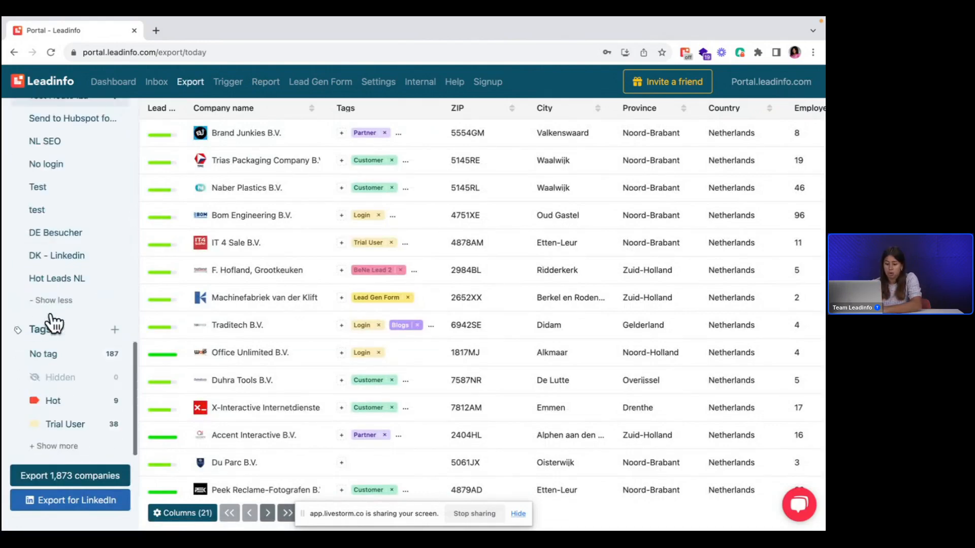
{"action": "left_click", "coordinate": [38, 280]}
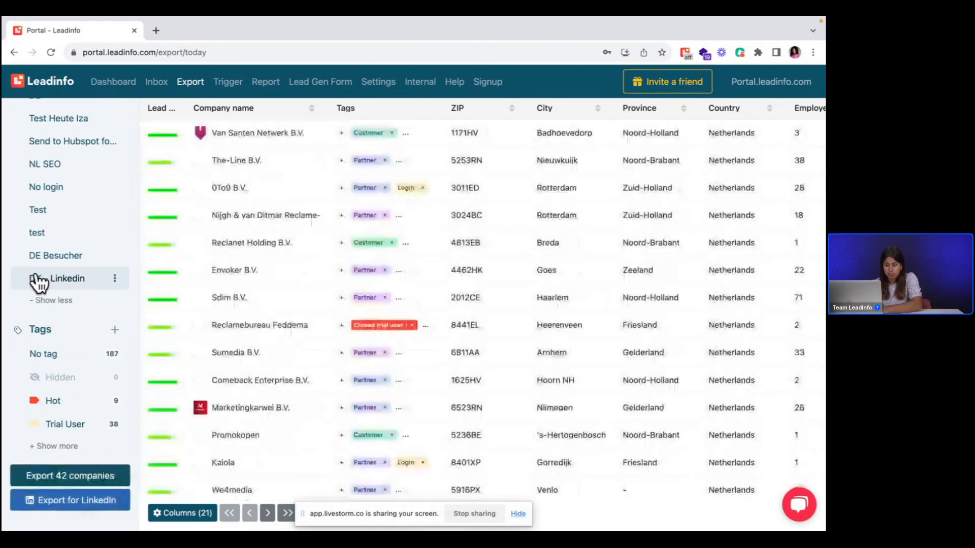
{"action": "scroll", "coordinate": [66, 196], "scroll_direction": "up", "scroll_amount": 10}
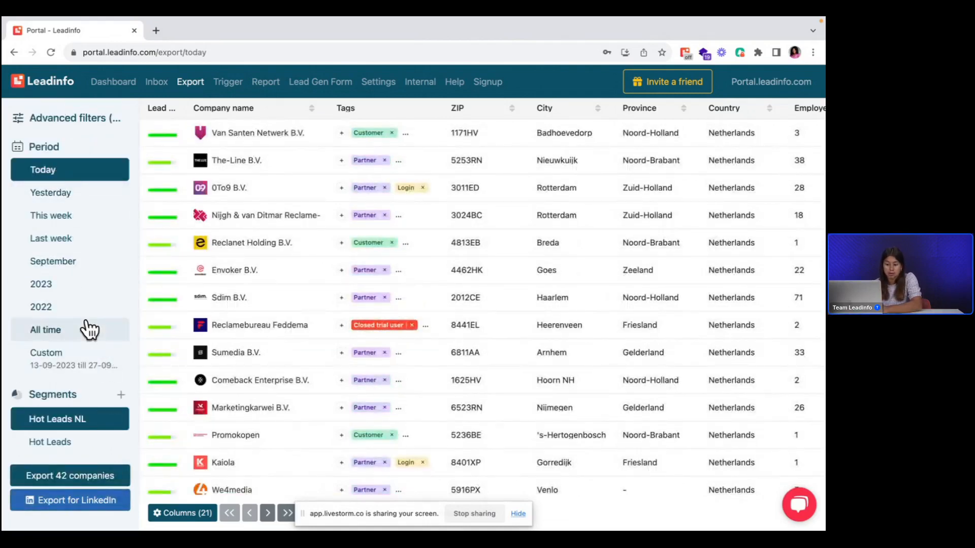
Step: Try the Excel company export with page view information and the LinkedIn matched audiences export, cancelling both
{"action": "left_click", "coordinate": [76, 477]}
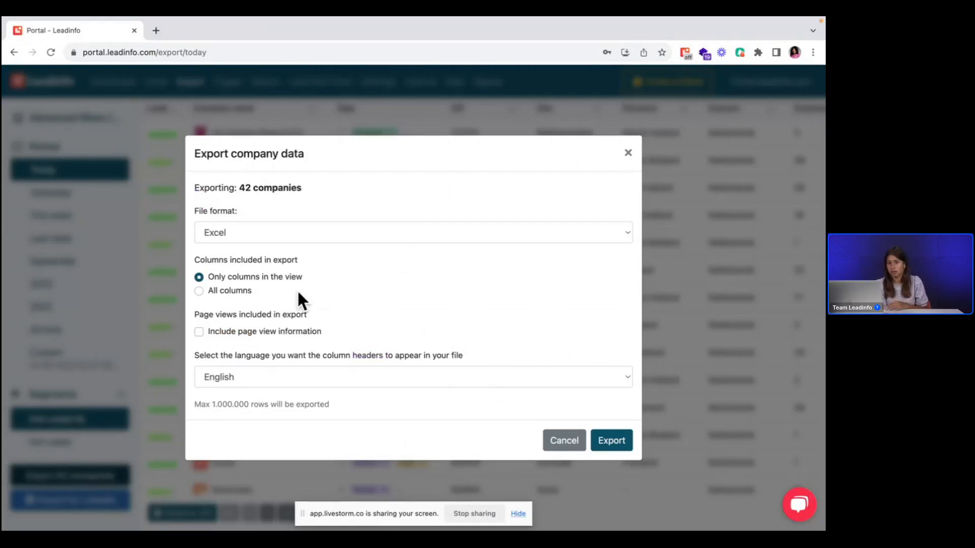
{"action": "left_click", "coordinate": [199, 334]}
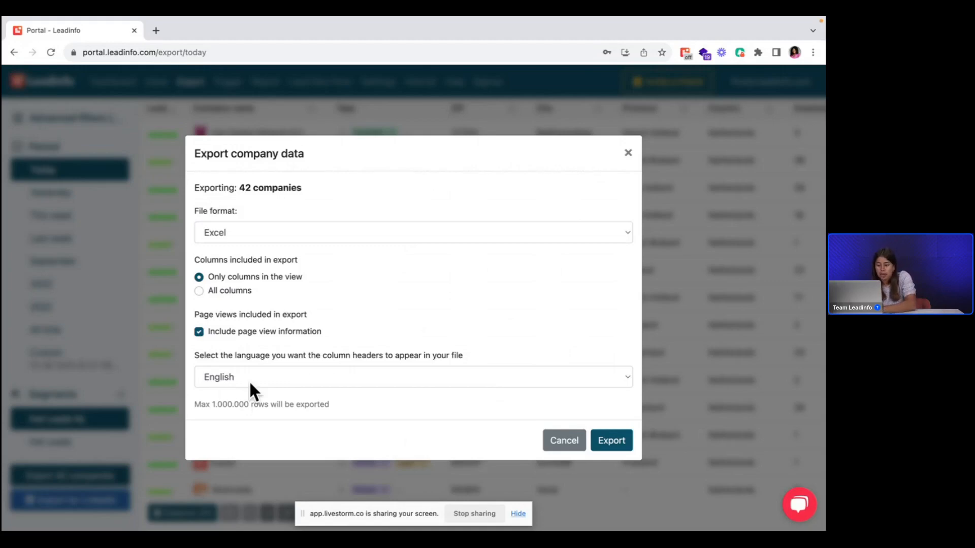
{"action": "left_click", "coordinate": [570, 442]}
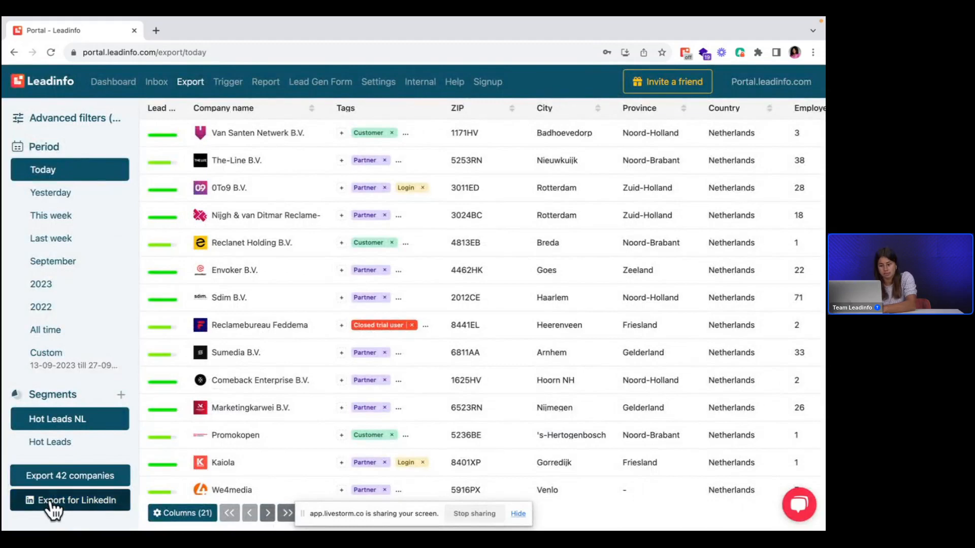
{"action": "left_click", "coordinate": [53, 502]}
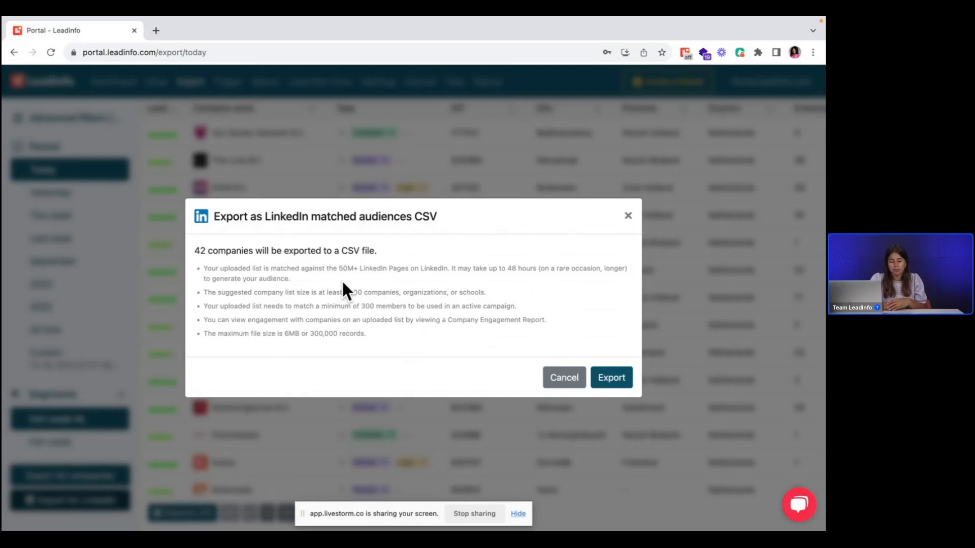
{"action": "left_click", "coordinate": [558, 378]}
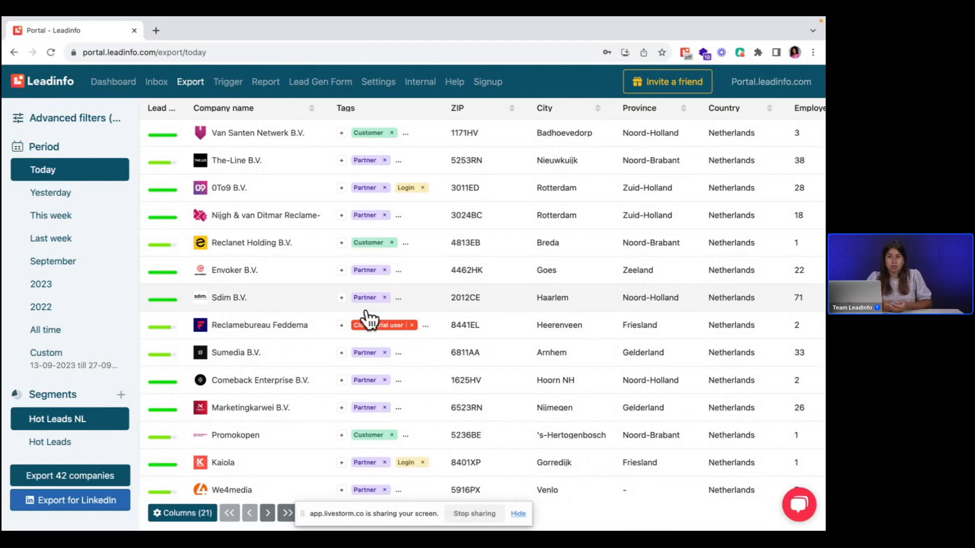
Step: Browse the connected and available integrations in the account settings and open the HubSpot integration
{"action": "left_click", "coordinate": [376, 83]}
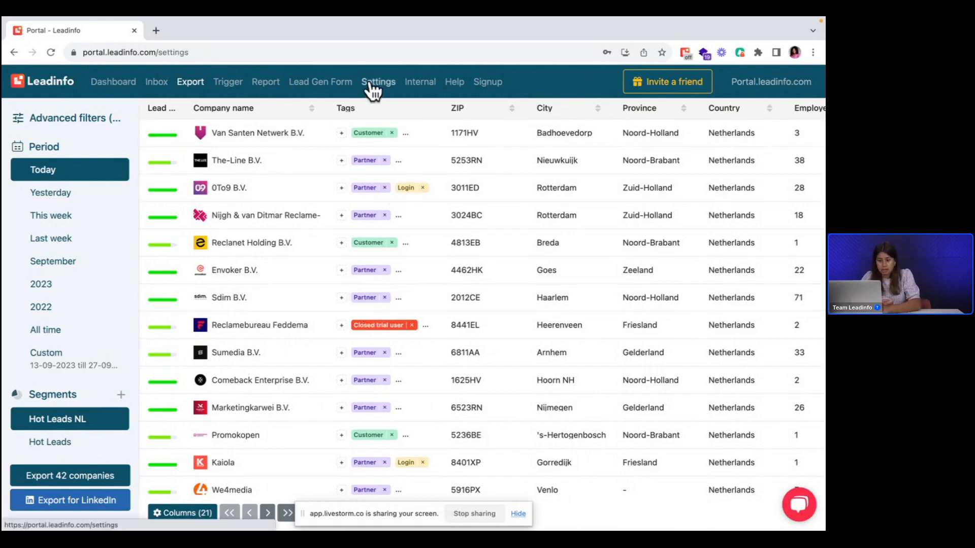
{"action": "scroll", "coordinate": [70, 391], "scroll_direction": "down", "scroll_amount": 6}
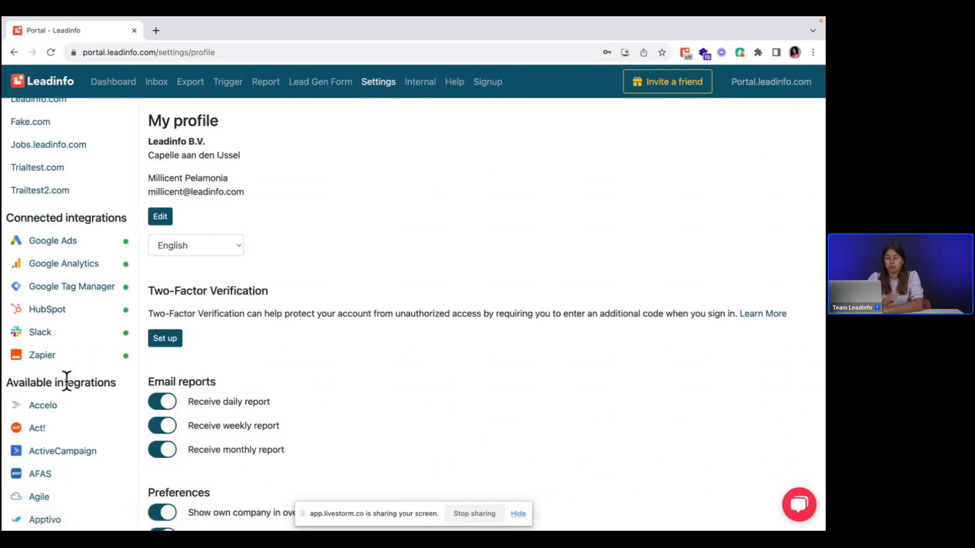
{"action": "scroll", "coordinate": [66, 382], "scroll_direction": "down", "scroll_amount": 10}
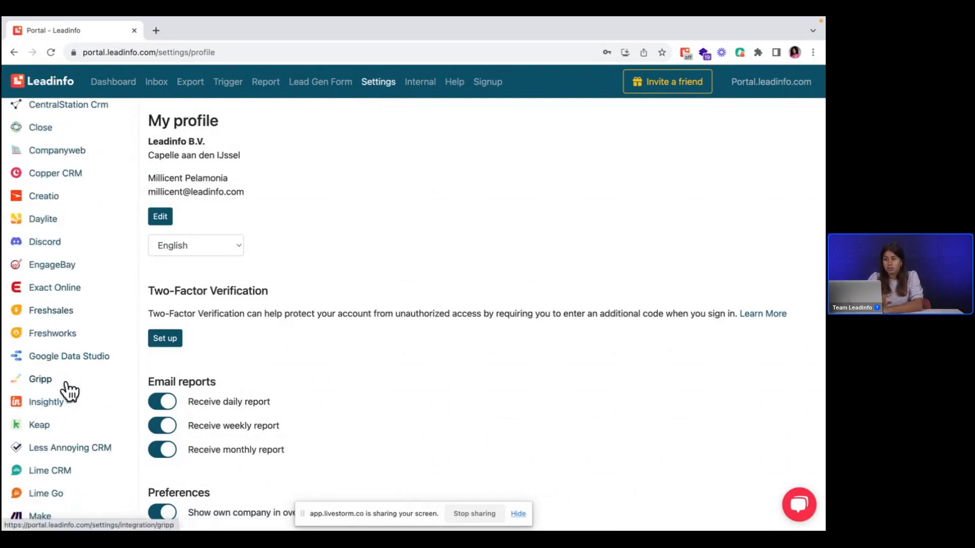
{"action": "scroll", "coordinate": [70, 391], "scroll_direction": "down", "scroll_amount": 3}
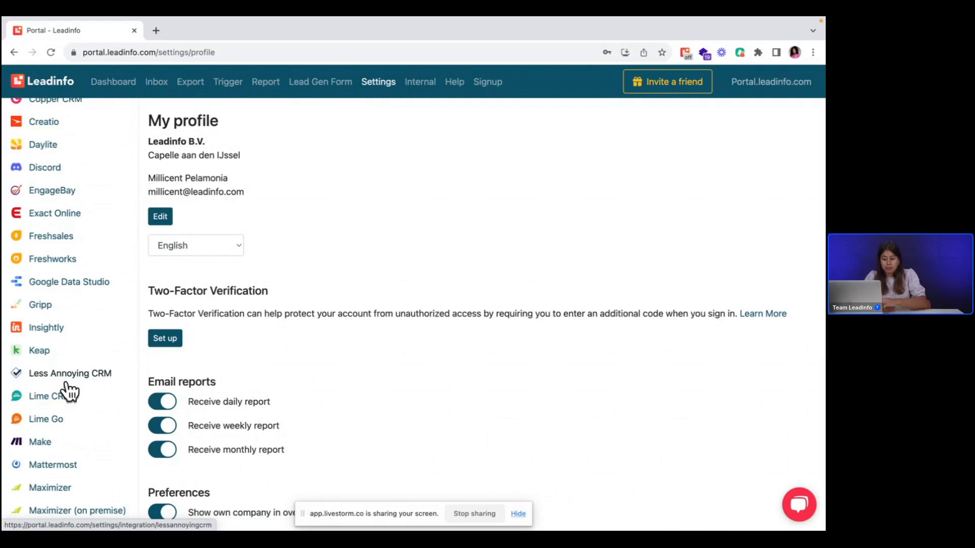
{"action": "scroll", "coordinate": [68, 391], "scroll_direction": "up", "scroll_amount": 15}
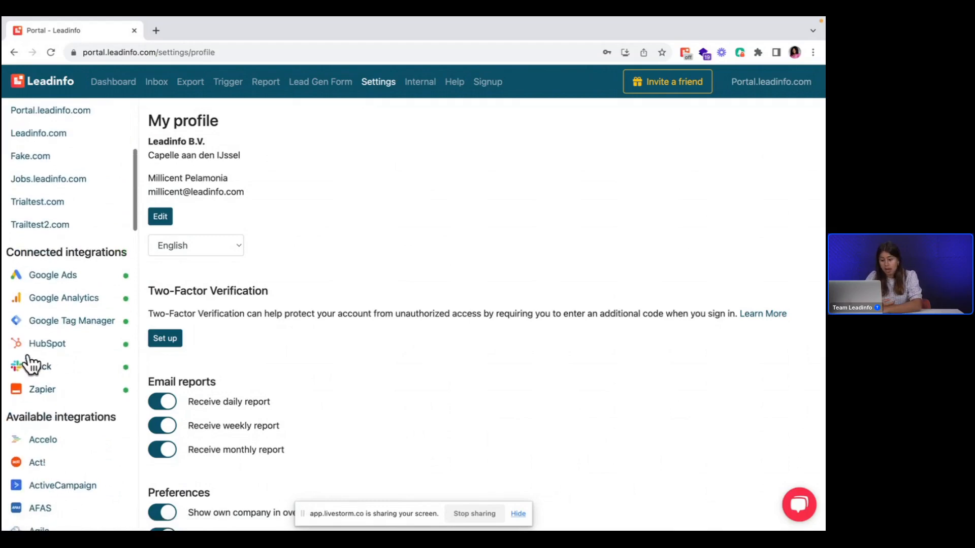
{"action": "left_click", "coordinate": [36, 347]}
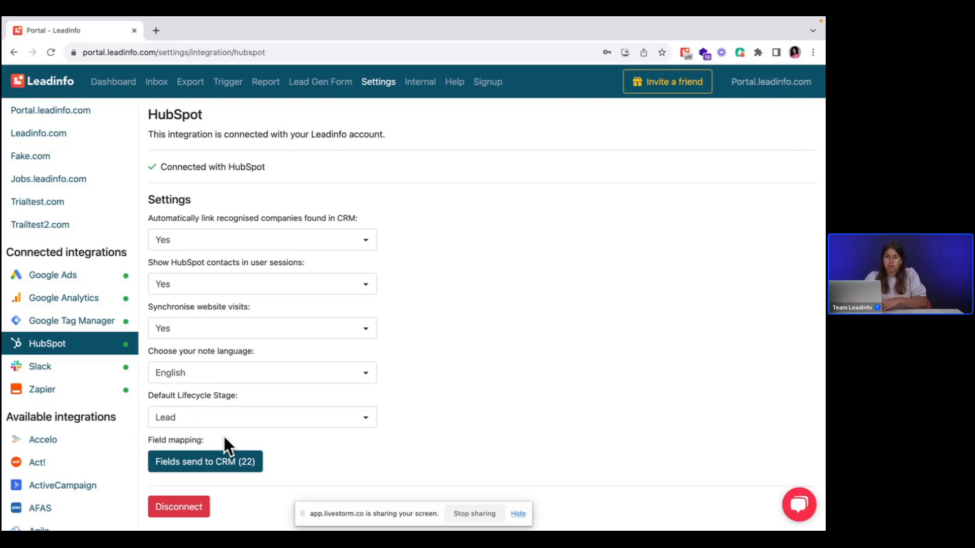
Step: Open the HubSpot field mapping and look over the required and optional company fields
{"action": "left_click", "coordinate": [212, 463]}
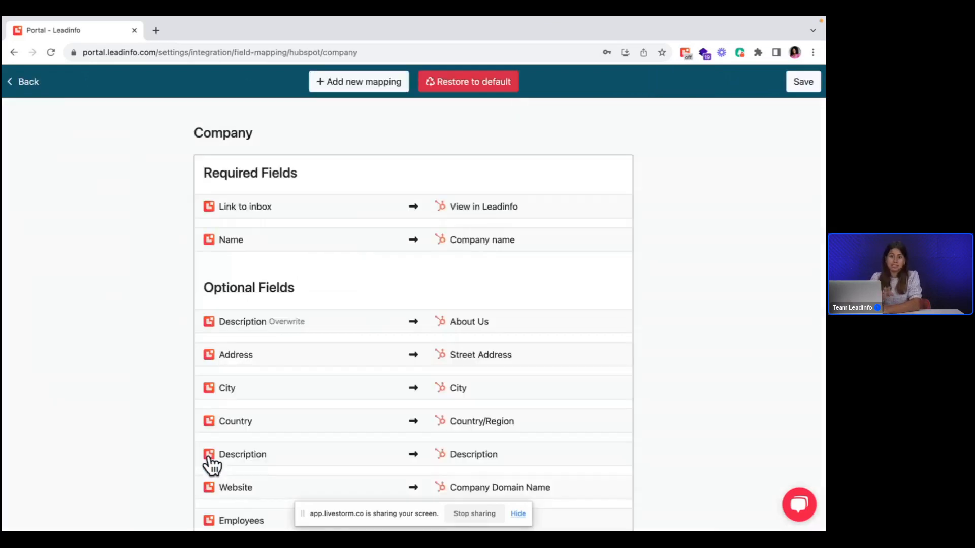
{"action": "scroll", "coordinate": [245, 391], "scroll_direction": "down", "scroll_amount": 1}
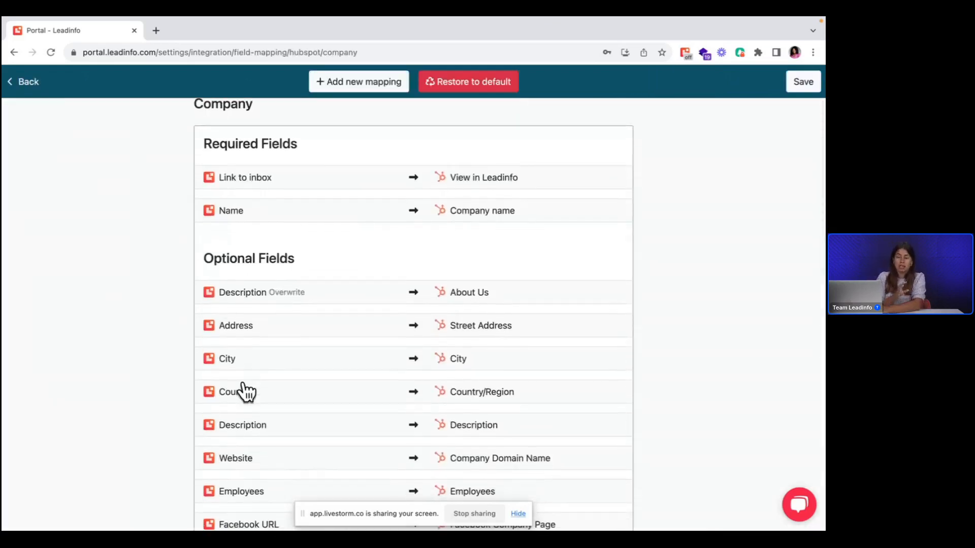
{"action": "scroll", "coordinate": [246, 391], "scroll_direction": "down", "scroll_amount": 1}
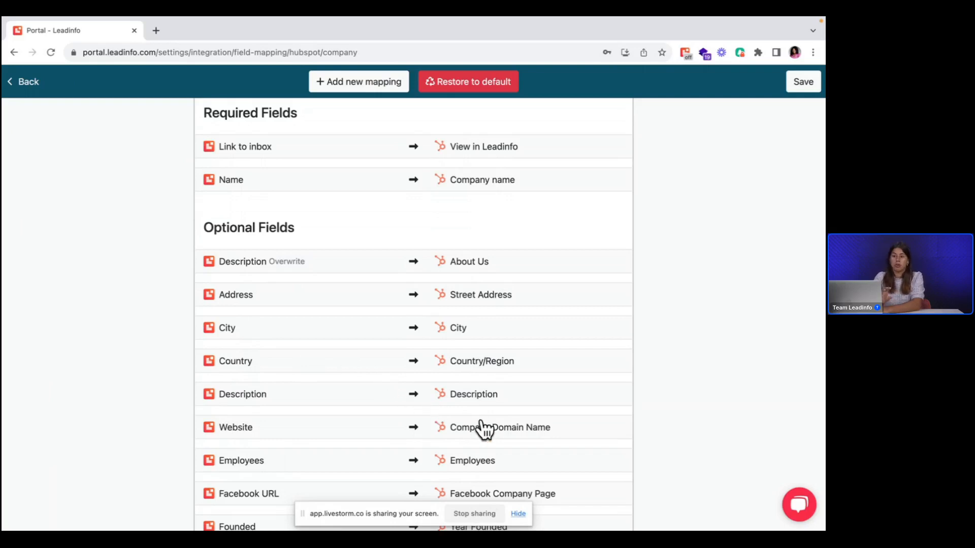
{"action": "scroll", "coordinate": [329, 77], "scroll_direction": "down", "scroll_amount": 5}
Step: Try adding a mapping from the Leadinfo field Legal entity to the HubSpot field Failed integrations, and delete it
{"action": "left_click", "coordinate": [329, 80]}
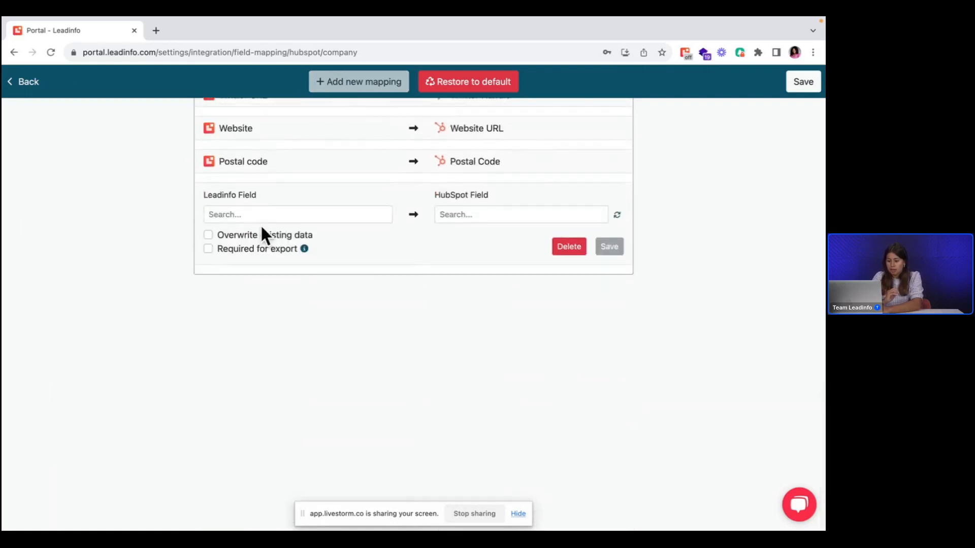
{"action": "left_click", "coordinate": [261, 220]}
{"action": "scroll", "coordinate": [270, 303], "scroll_direction": "down", "scroll_amount": 3}
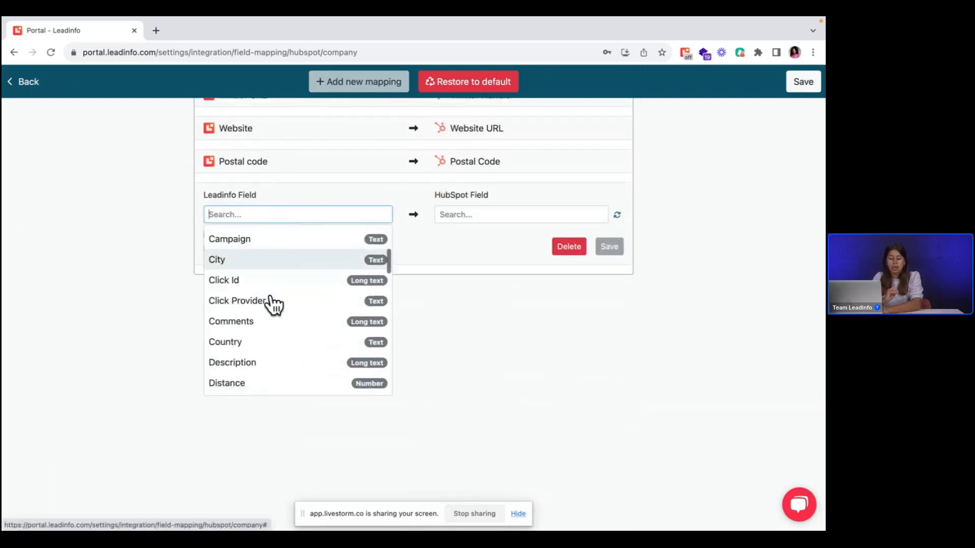
{"action": "scroll", "coordinate": [273, 304], "scroll_direction": "down", "scroll_amount": 5}
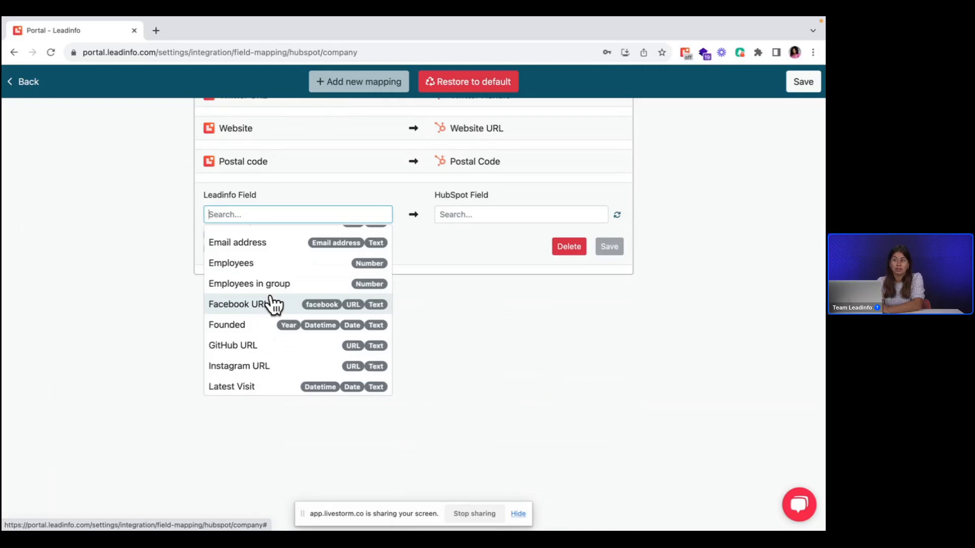
{"action": "scroll", "coordinate": [272, 303], "scroll_direction": "down", "scroll_amount": 5}
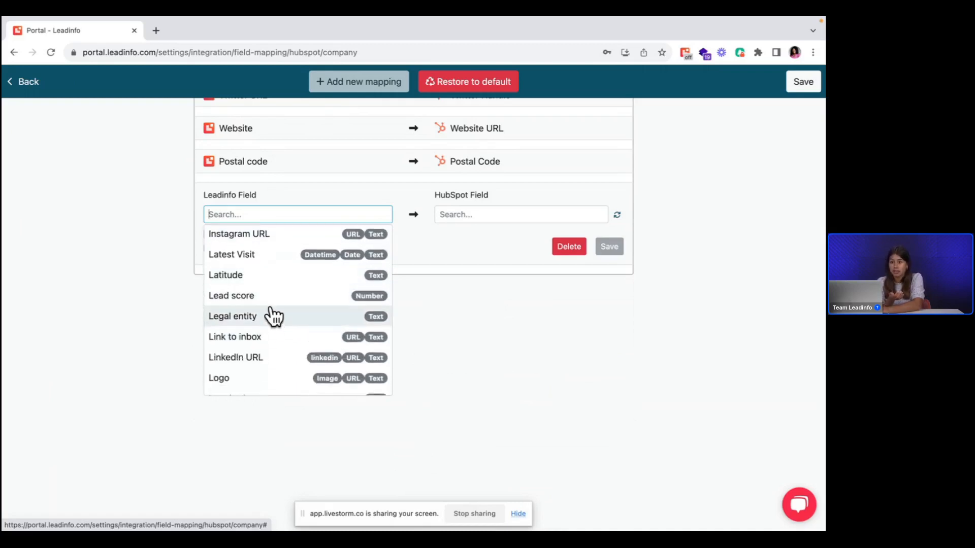
{"action": "left_click", "coordinate": [272, 315]}
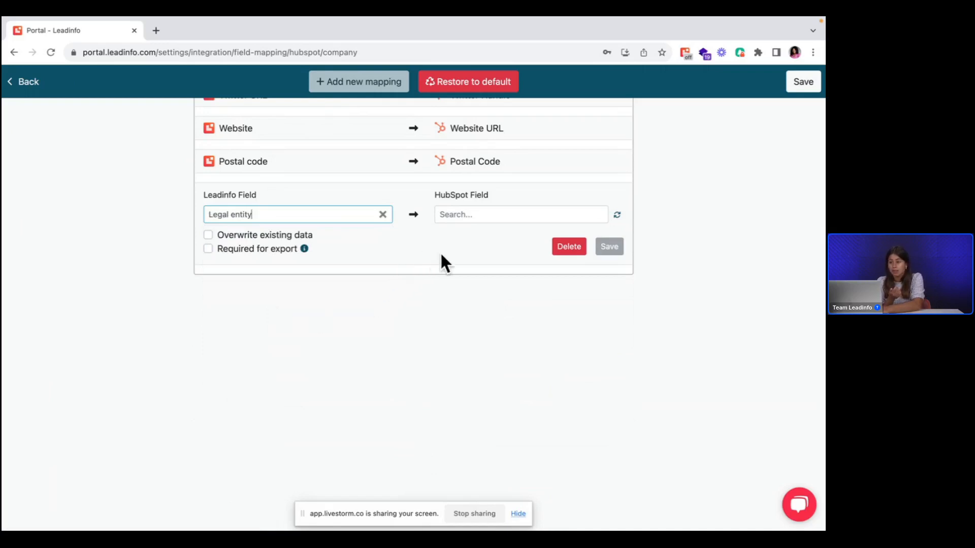
{"action": "left_click", "coordinate": [458, 213]}
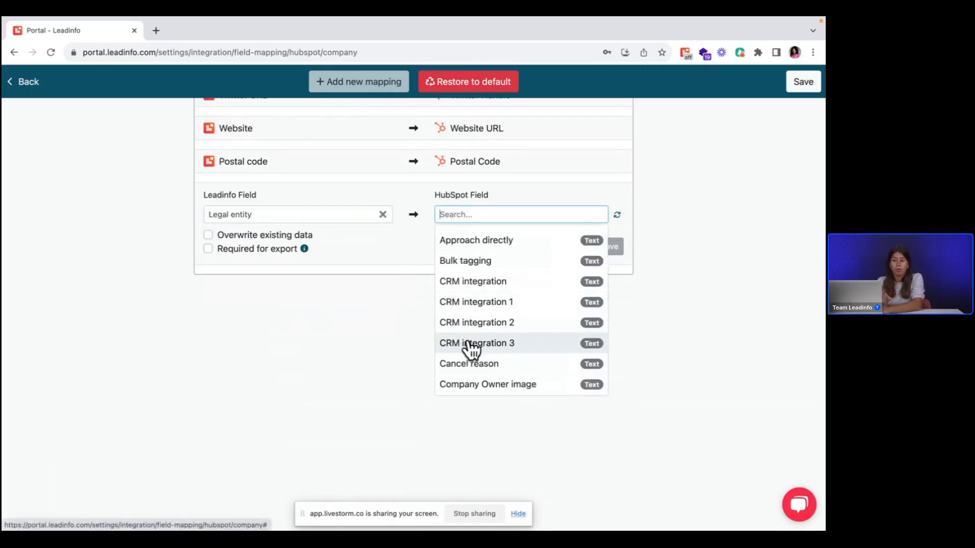
{"action": "scroll", "coordinate": [471, 349], "scroll_direction": "down", "scroll_amount": 3}
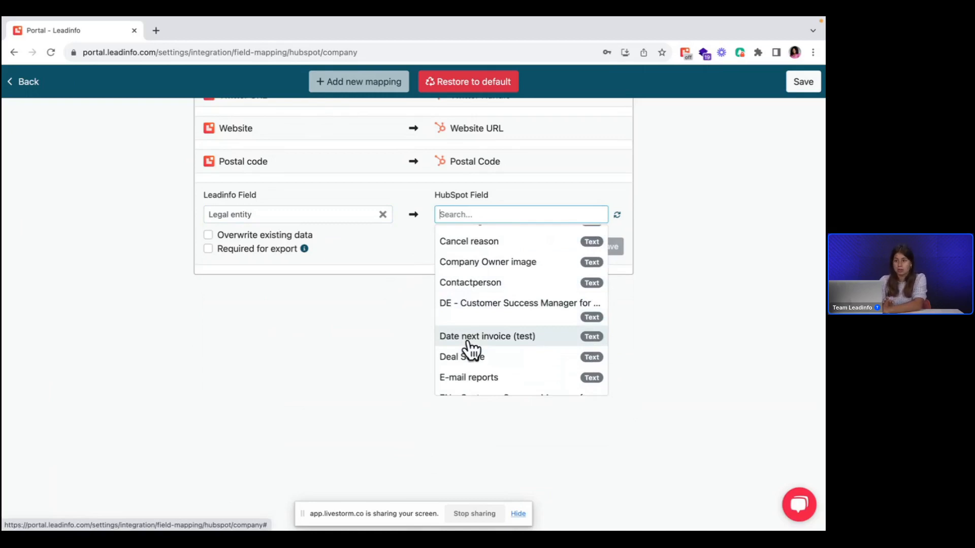
{"action": "scroll", "coordinate": [497, 318], "scroll_direction": "down", "scroll_amount": 3}
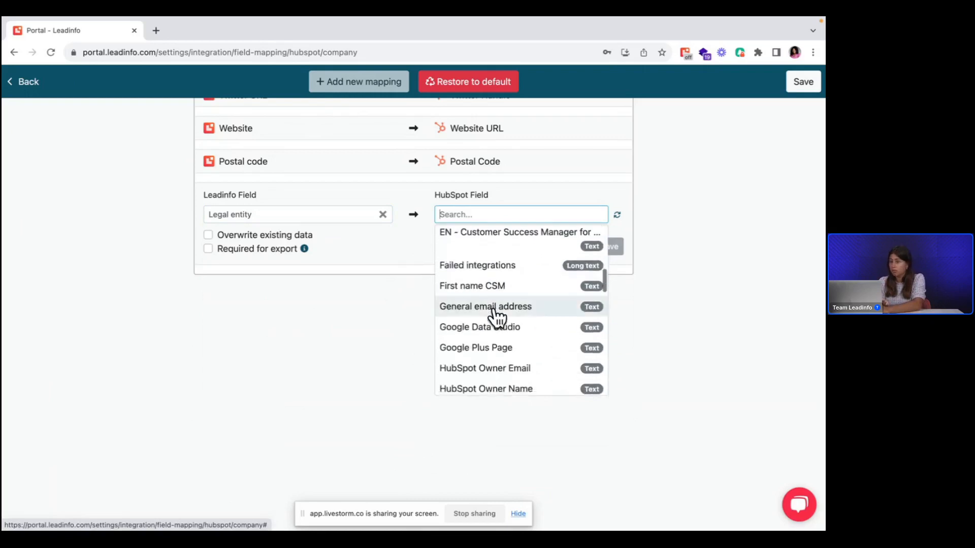
{"action": "left_click", "coordinate": [484, 268]}
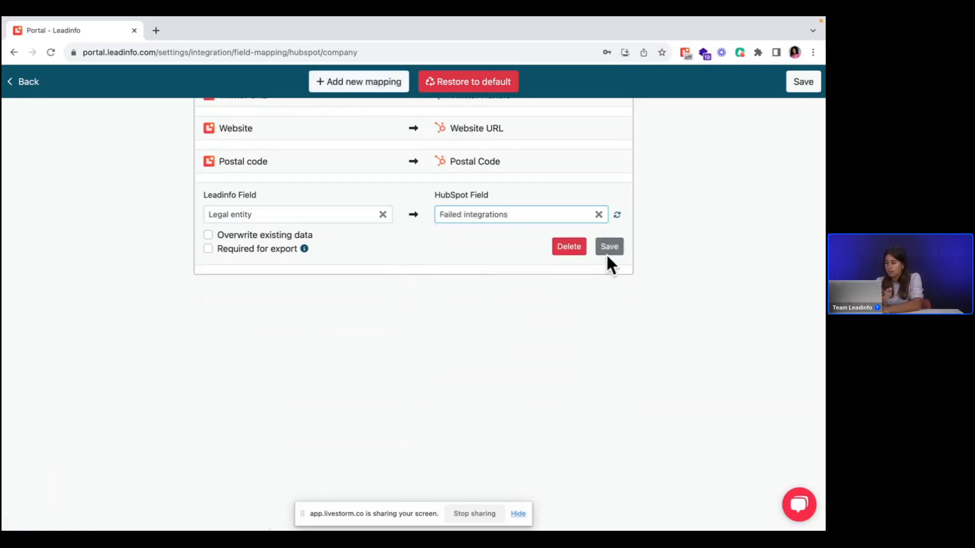
{"action": "left_click", "coordinate": [579, 249]}
Step: Set the Website to Website URL mapping to overwrite existing data and save the field mapping
{"action": "scroll", "coordinate": [331, 263], "scroll_direction": "up", "scroll_amount": 3}
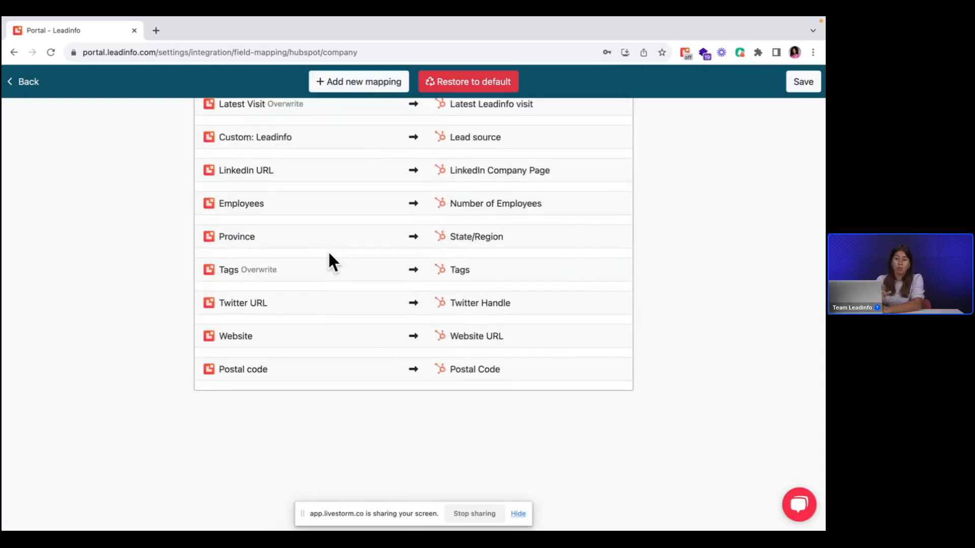
{"action": "scroll", "coordinate": [329, 254], "scroll_direction": "down", "scroll_amount": 1}
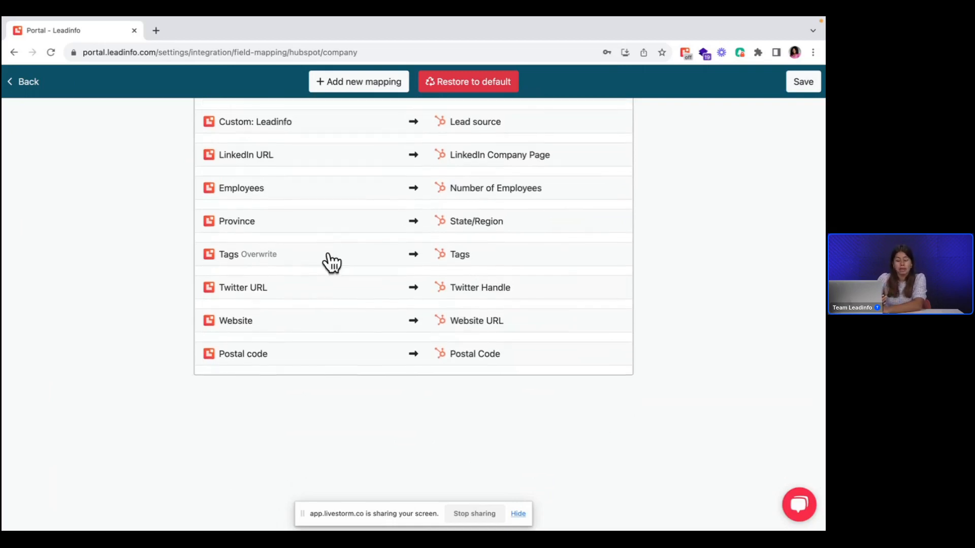
{"action": "scroll", "coordinate": [327, 263], "scroll_direction": "down", "scroll_amount": 2}
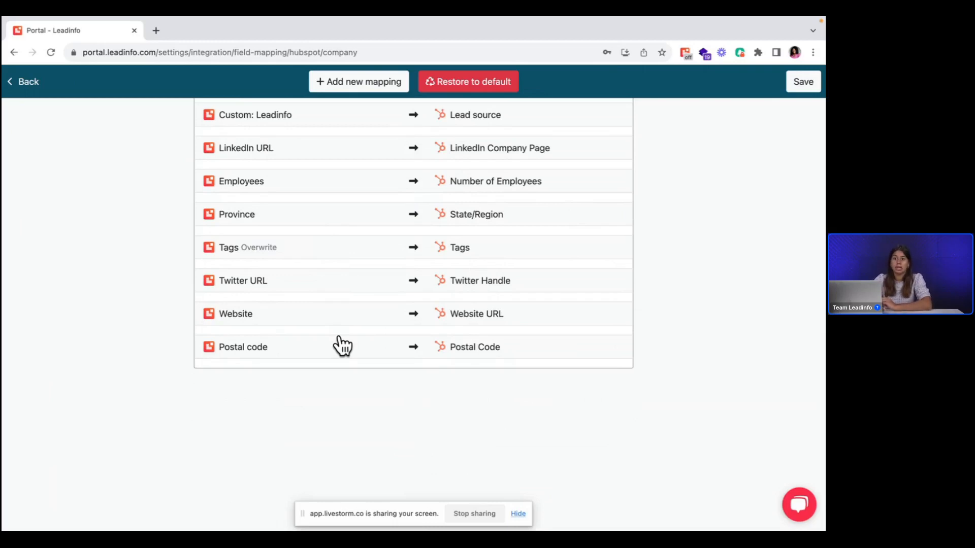
{"action": "left_click", "coordinate": [243, 320]}
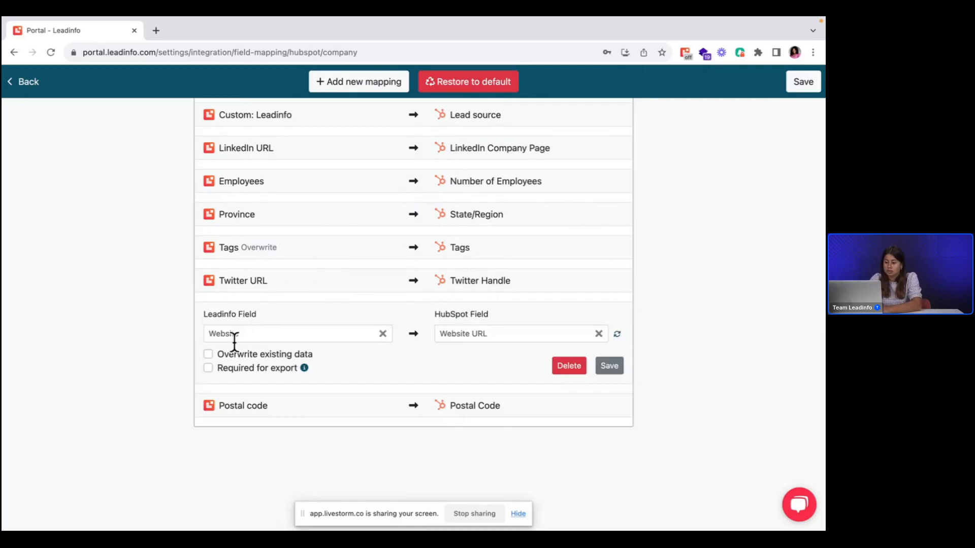
{"action": "left_click", "coordinate": [209, 354]}
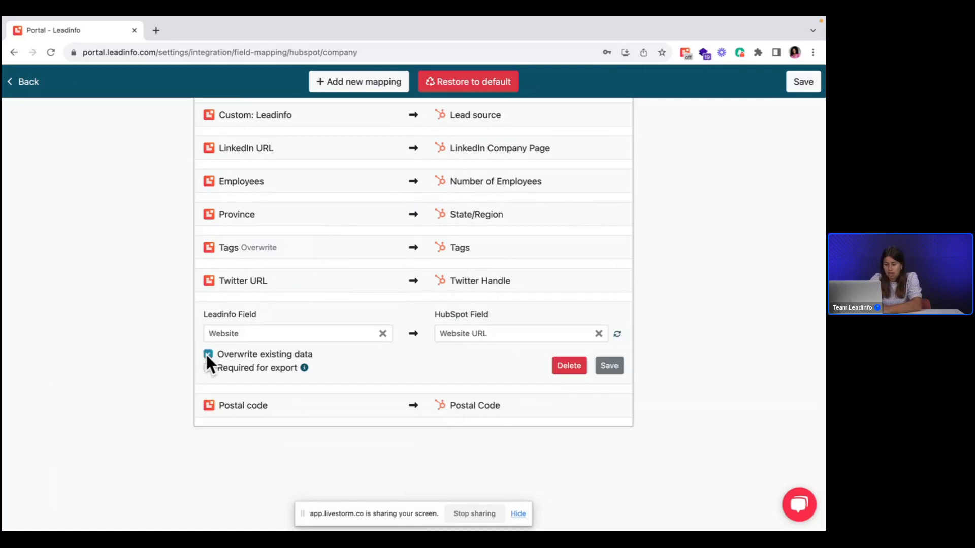
{"action": "left_click", "coordinate": [609, 366]}
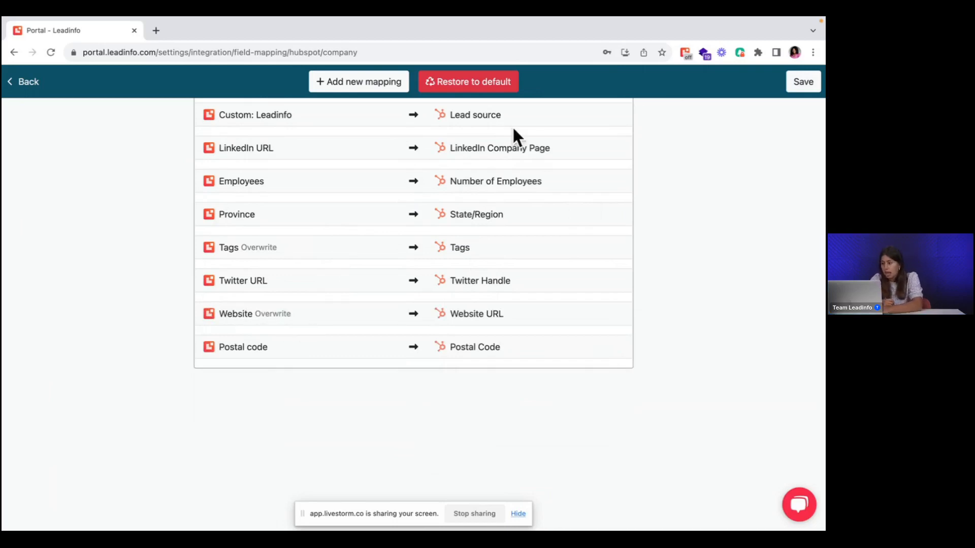
{"action": "left_click", "coordinate": [803, 83]}
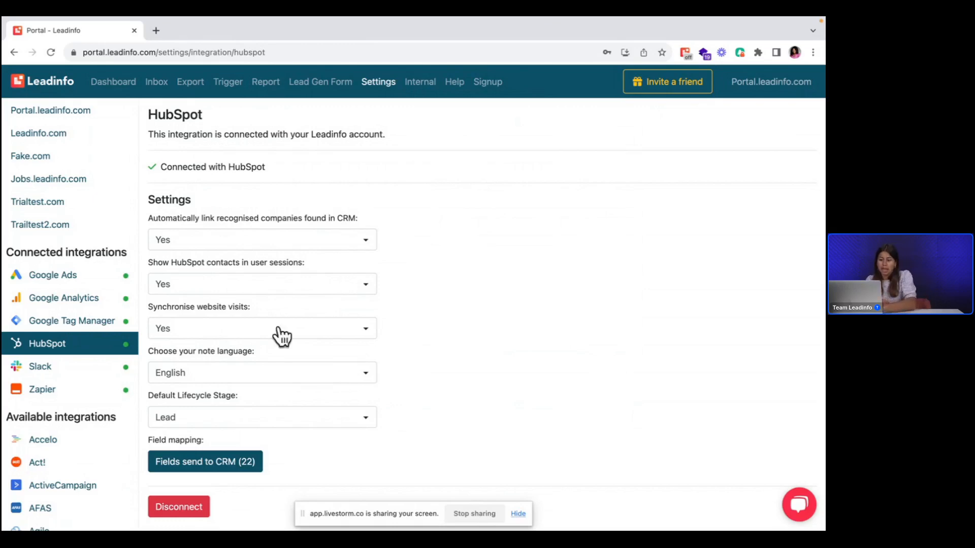
Step: Open the company from Rahden in today's inbox and bring up its form for linking with HubSpot
{"action": "left_click", "coordinate": [157, 87]}
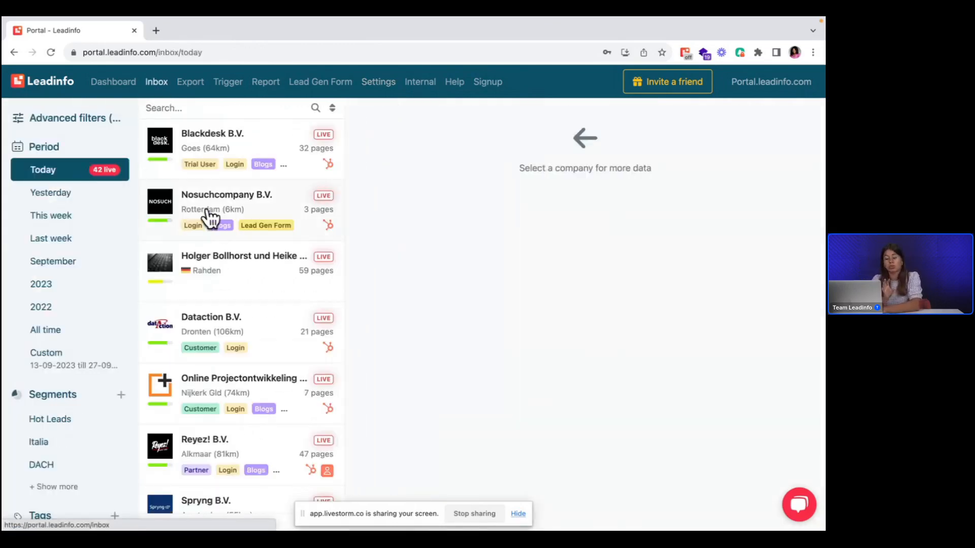
{"action": "left_click", "coordinate": [221, 271]}
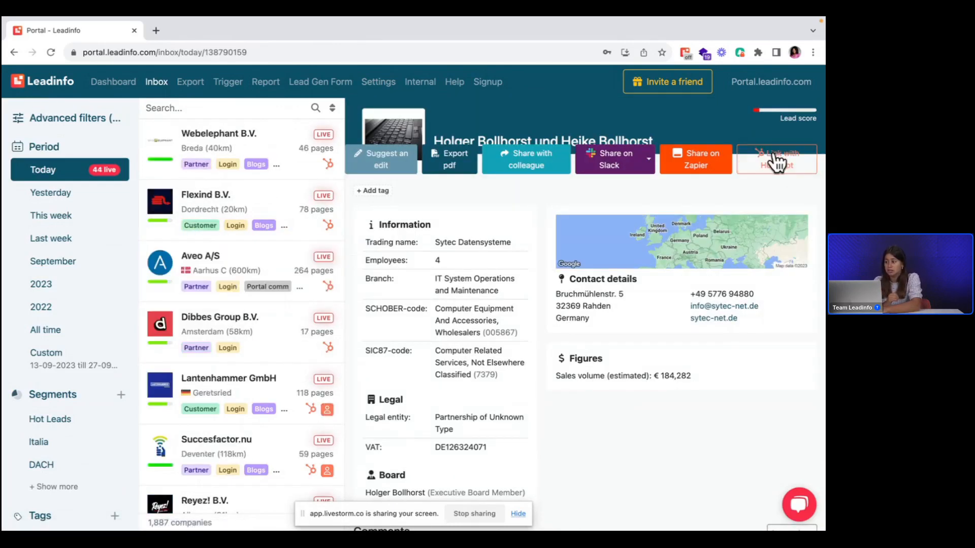
{"action": "left_click", "coordinate": [780, 169]}
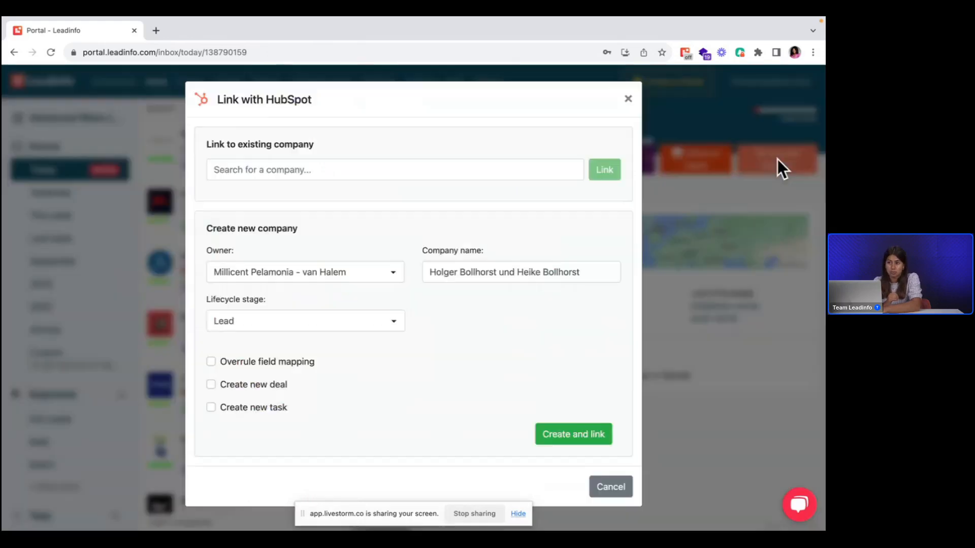
Step: Search the existing HubSpot companies for the start of the company's name and clear the search
{"action": "left_click", "coordinate": [470, 174]}
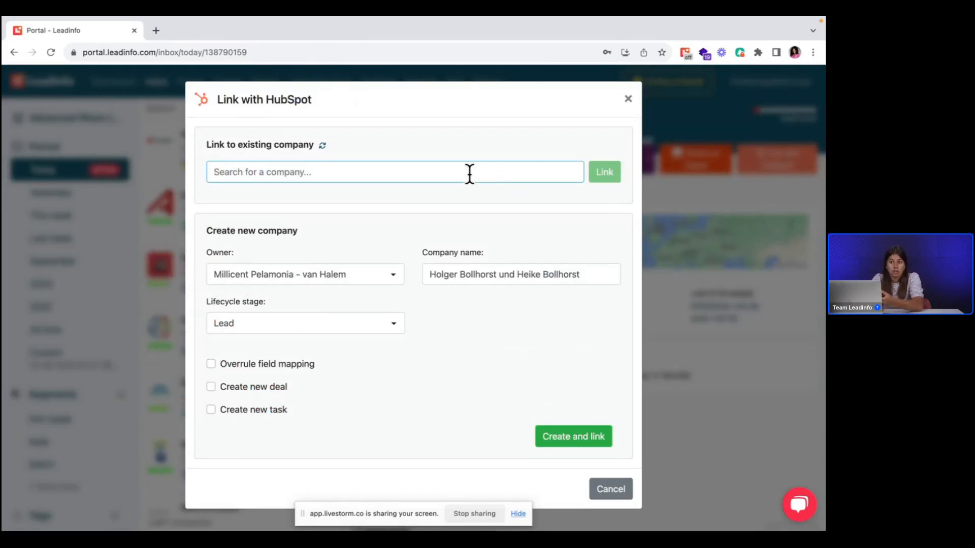
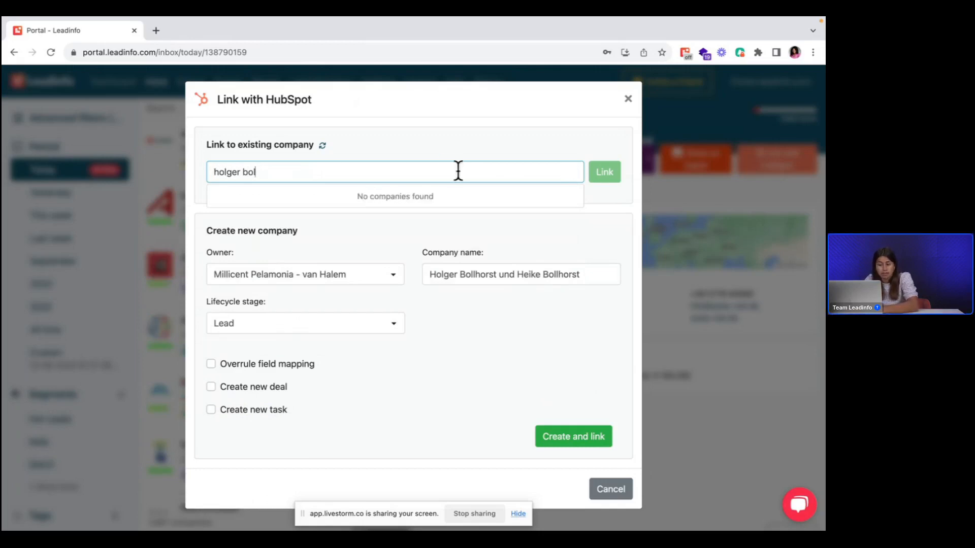
{"action": "triple_click", "coordinate": [315, 180]}
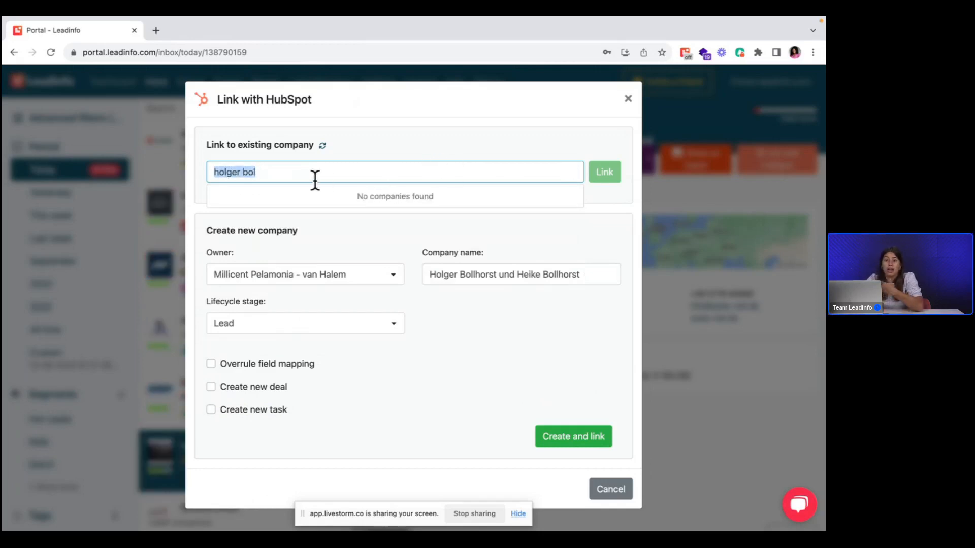
{"action": "key", "text": "BackSpace"}
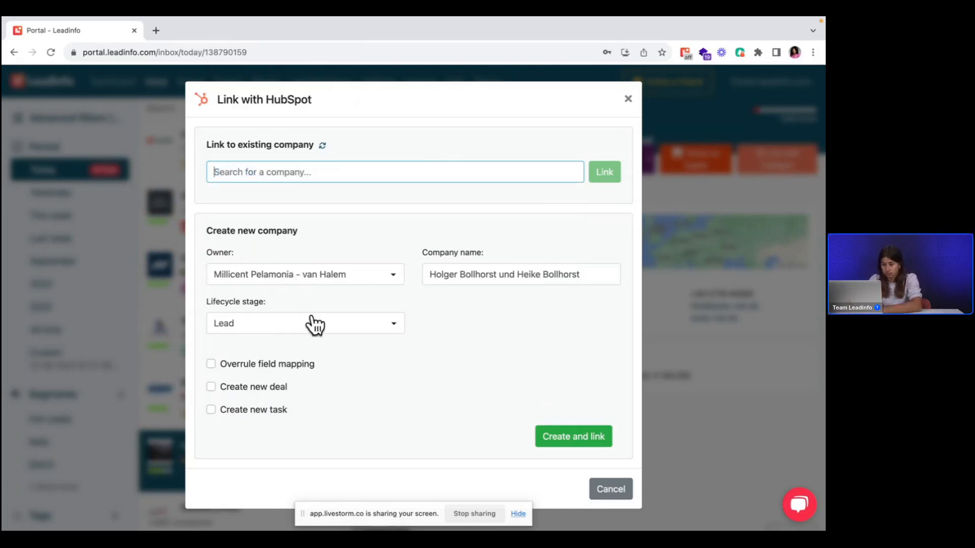
Step: Create and link the company in HubSpot, adding a new task due in 1 day
{"action": "left_click", "coordinate": [236, 412]}
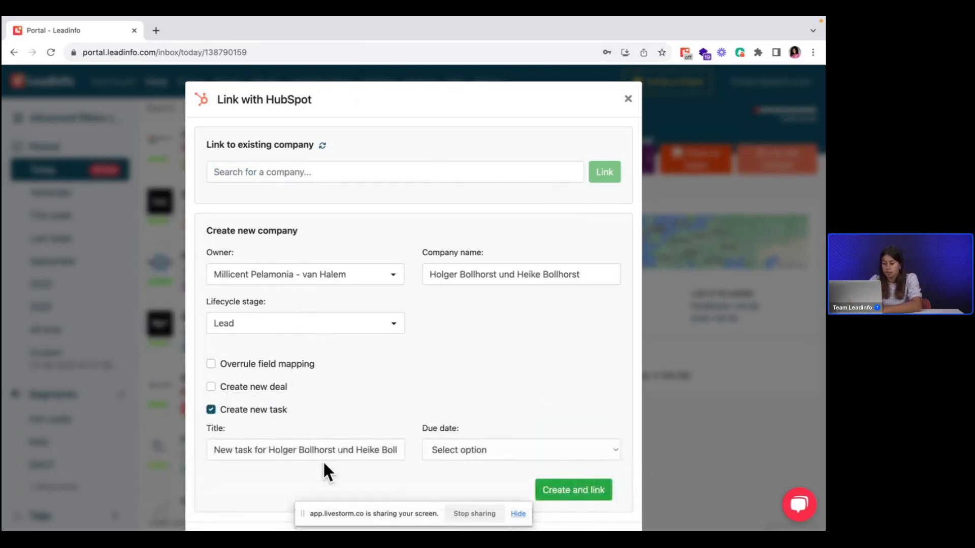
{"action": "left_click", "coordinate": [460, 454]}
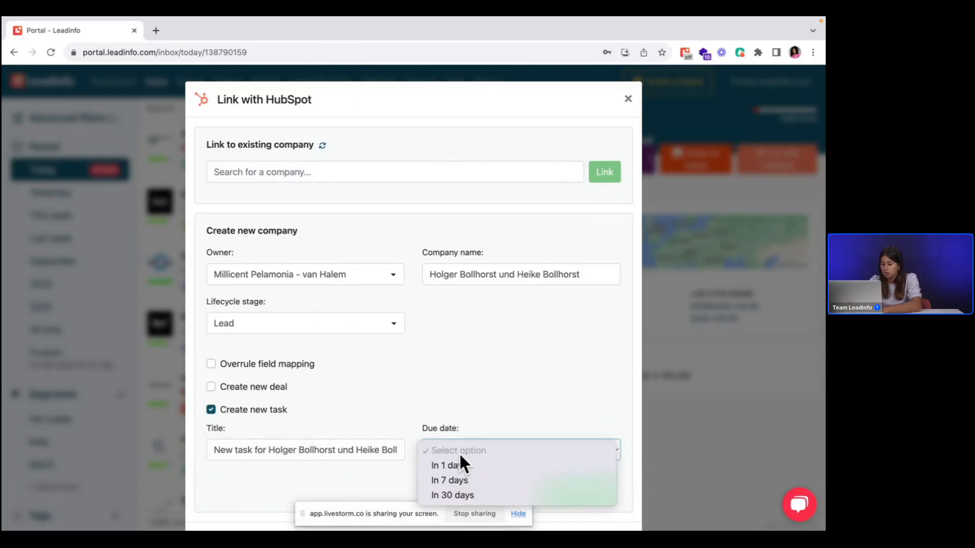
{"action": "left_click", "coordinate": [459, 465]}
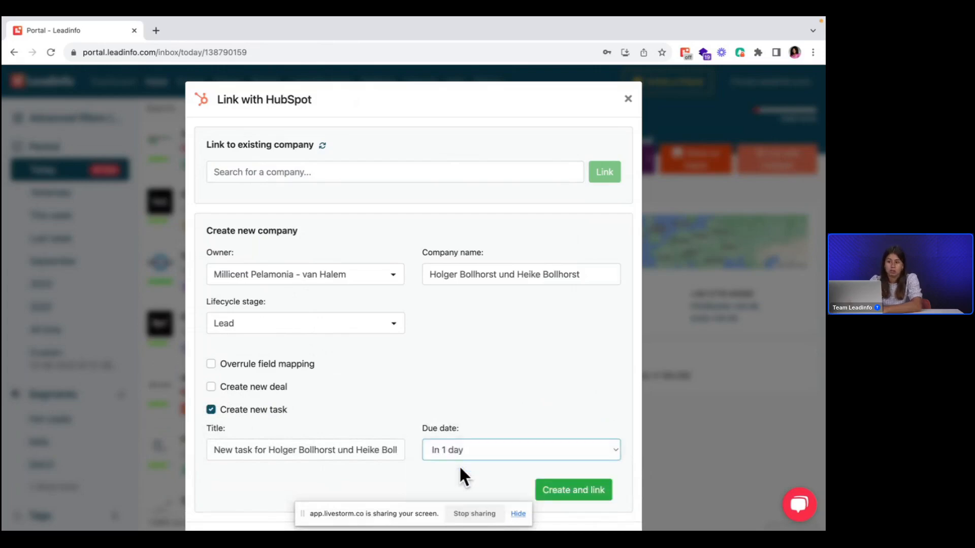
{"action": "left_click", "coordinate": [540, 480]}
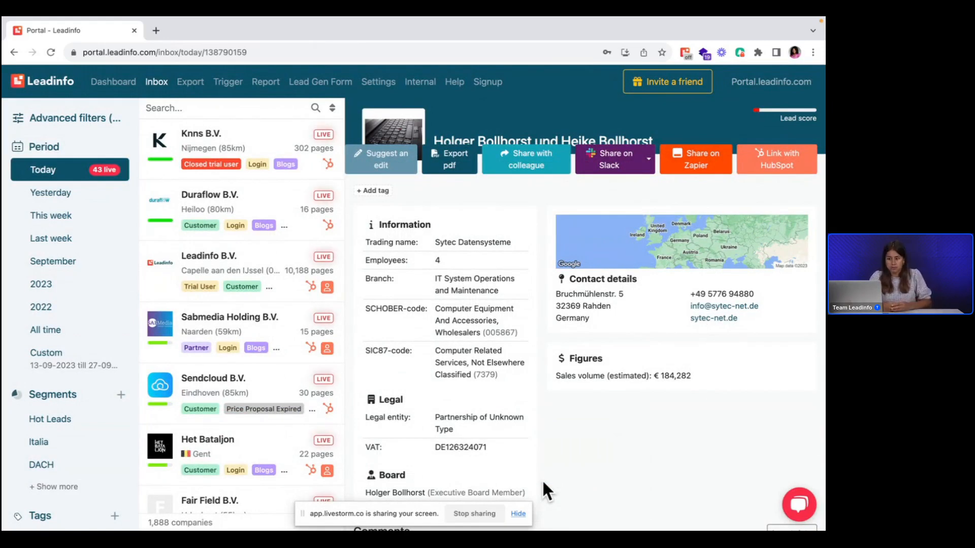
Step: Start a new trigger and bring up the configuration of its HubSpot action
{"action": "left_click", "coordinate": [232, 85]}
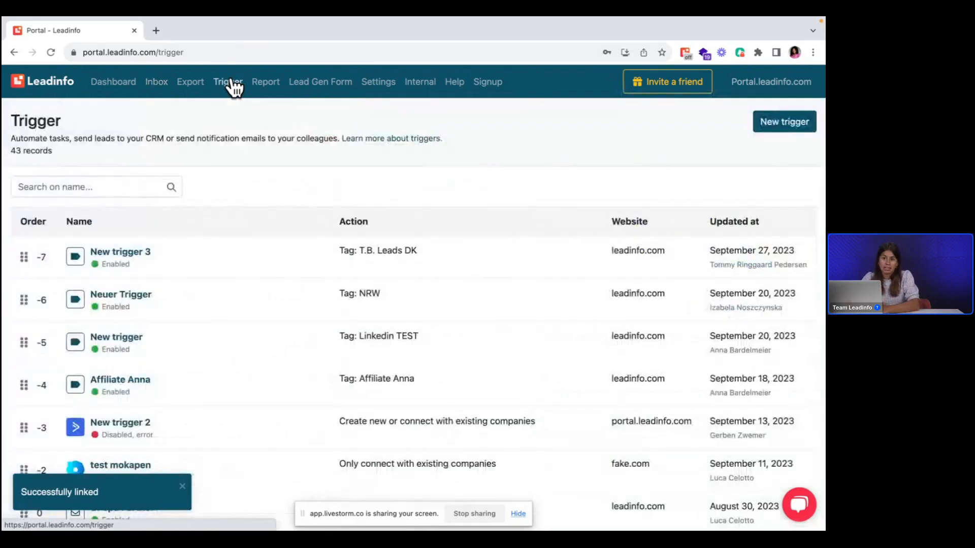
{"action": "left_click", "coordinate": [770, 120]}
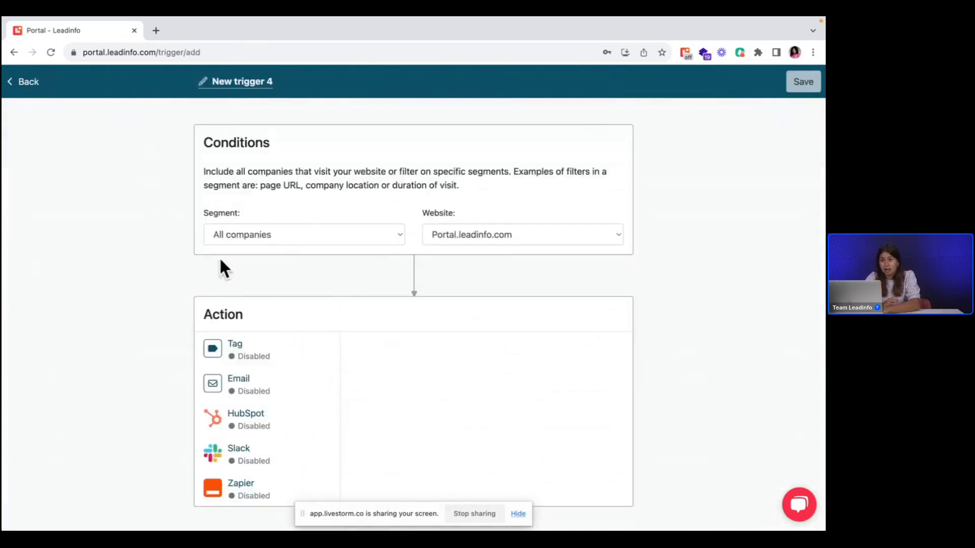
{"action": "scroll", "coordinate": [326, 258], "scroll_direction": "down", "scroll_amount": 3}
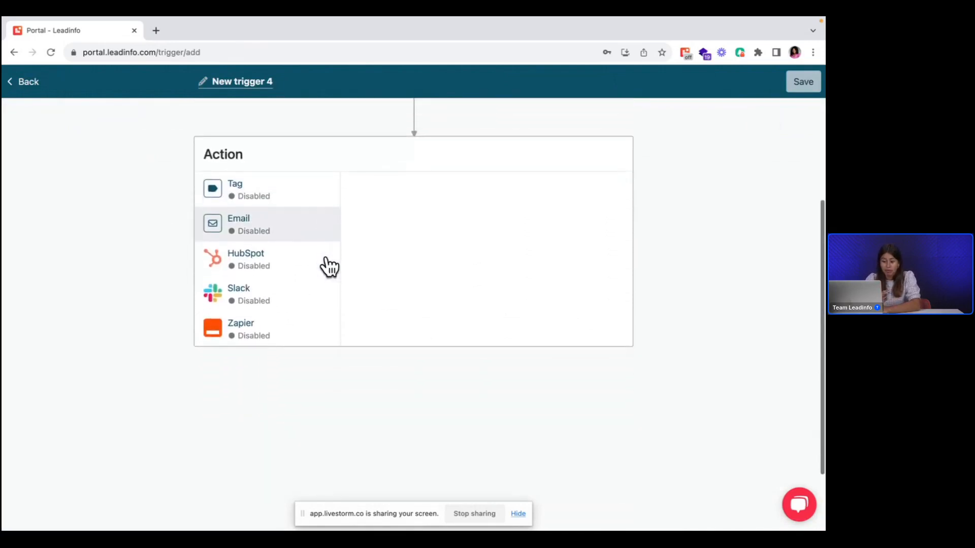
{"action": "left_click", "coordinate": [260, 263]}
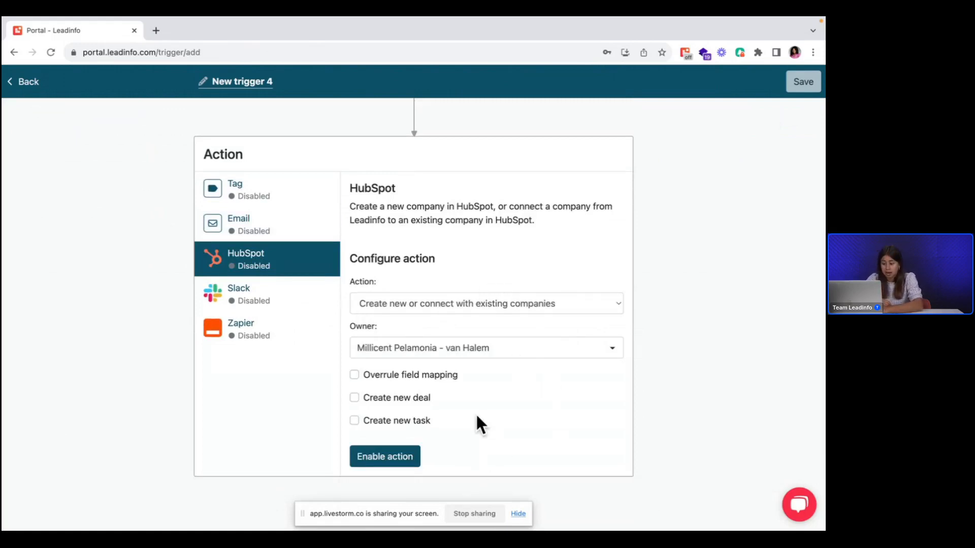
{"action": "scroll", "coordinate": [485, 409], "scroll_direction": "down", "scroll_amount": 1}
Step: Inspect the HubSpot action's new-deal fields and owner choices, leaving new-deal creation off and no owner picked
{"action": "left_click", "coordinate": [366, 350]}
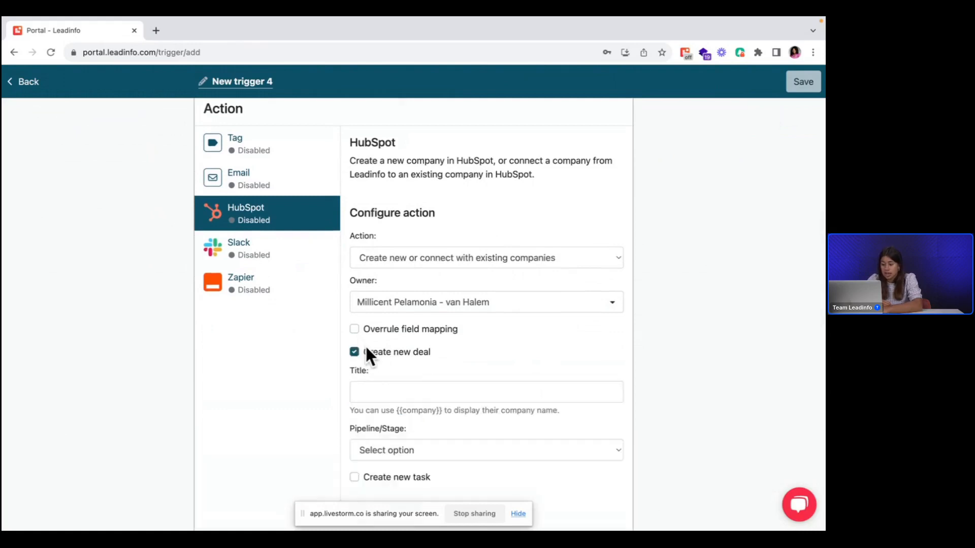
{"action": "left_click", "coordinate": [366, 350]}
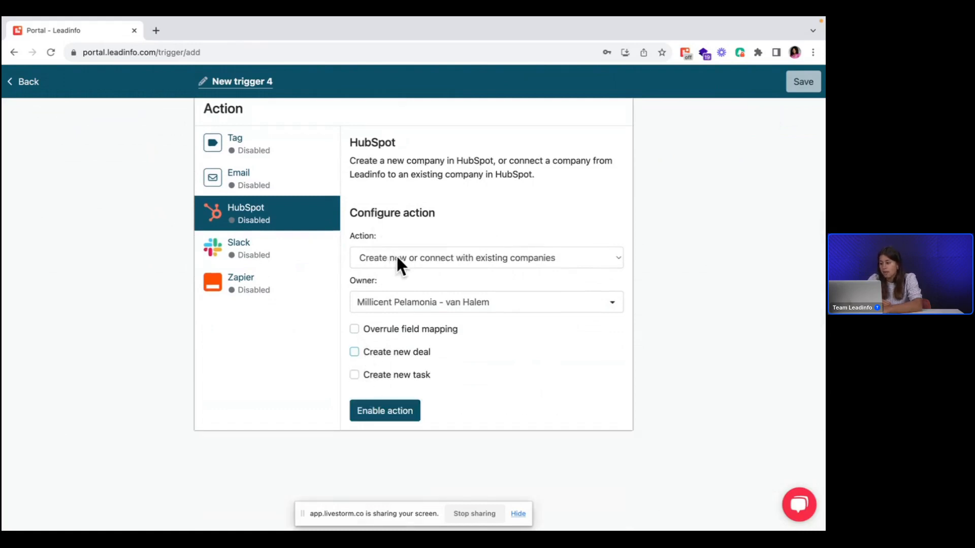
{"action": "left_click", "coordinate": [411, 305]}
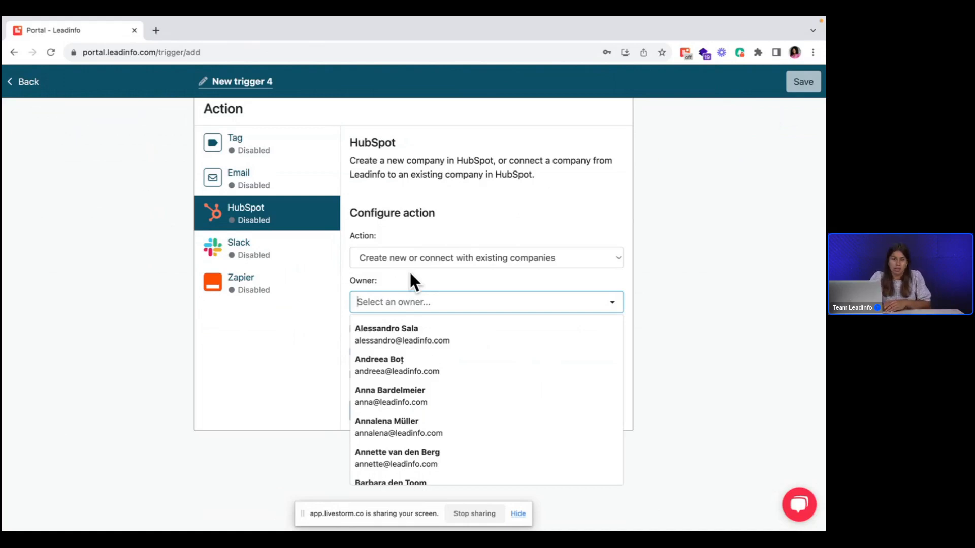
{"action": "left_click", "coordinate": [465, 224]}
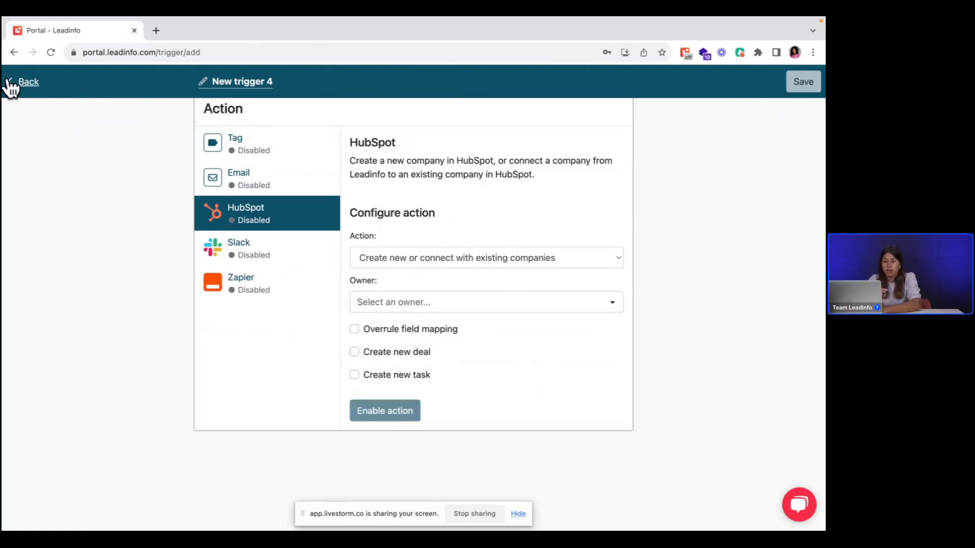
{"action": "scroll", "coordinate": [261, 257], "scroll_direction": "up", "scroll_amount": 3}
{"action": "scroll", "coordinate": [262, 258], "scroll_direction": "up", "scroll_amount": 1}
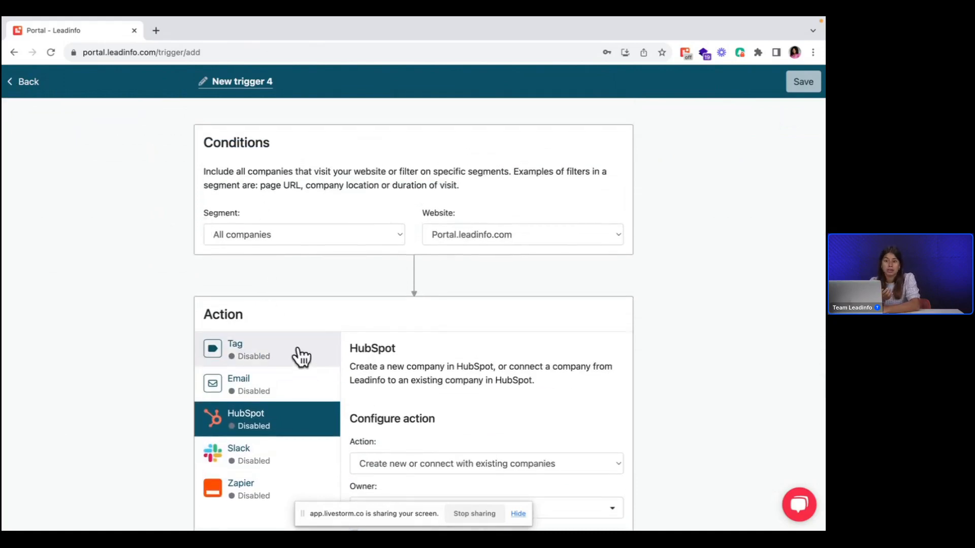
Step: Leave the new trigger without saving and view today's inbox and the dashboard
{"action": "left_click", "coordinate": [26, 84]}
{"action": "left_click", "coordinate": [153, 83]}
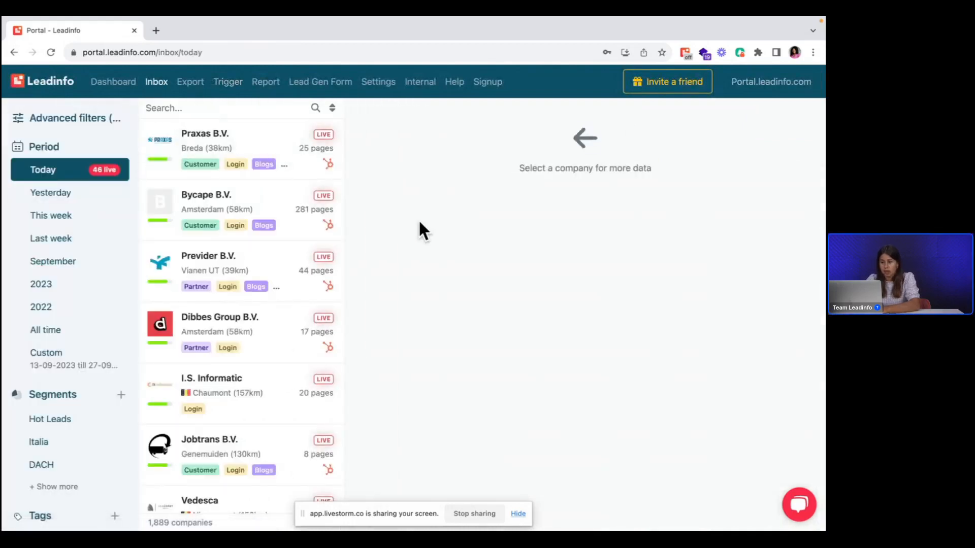
{"action": "left_click", "coordinate": [115, 86]}
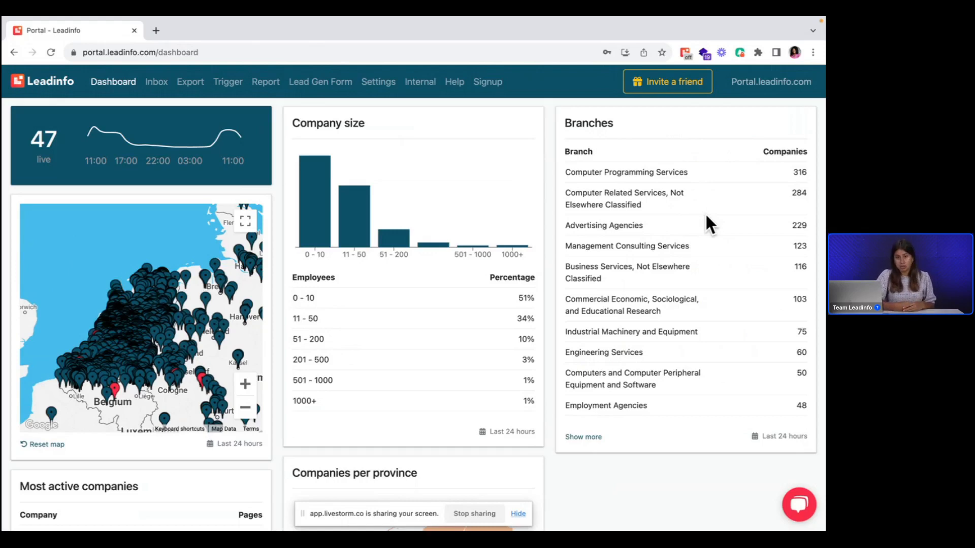
Step: Browse the connected and available integrations in the settings and show the Google Data Studio integration
{"action": "left_click", "coordinate": [377, 86]}
{"action": "scroll", "coordinate": [66, 436], "scroll_direction": "down", "scroll_amount": 4}
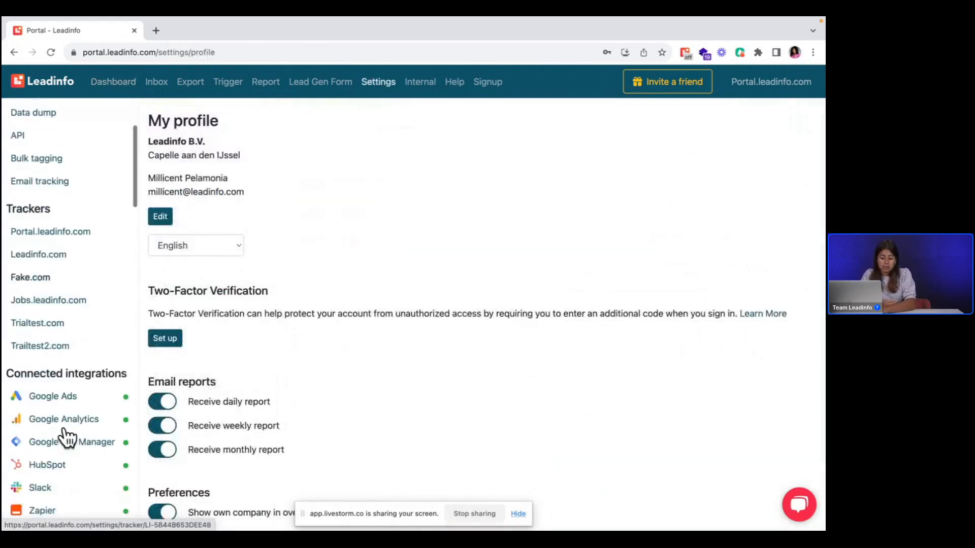
{"action": "scroll", "coordinate": [66, 436], "scroll_direction": "down", "scroll_amount": 10}
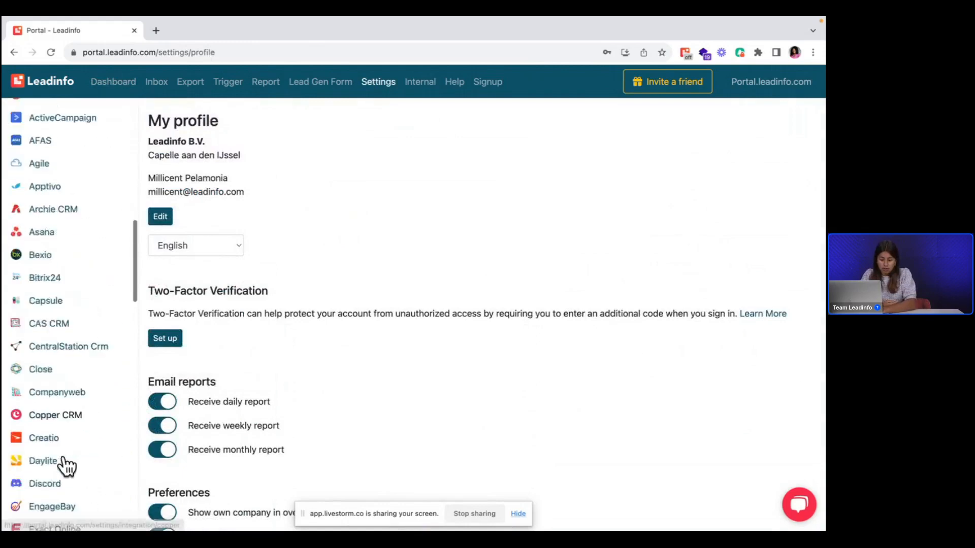
{"action": "scroll", "coordinate": [66, 464], "scroll_direction": "down", "scroll_amount": 6}
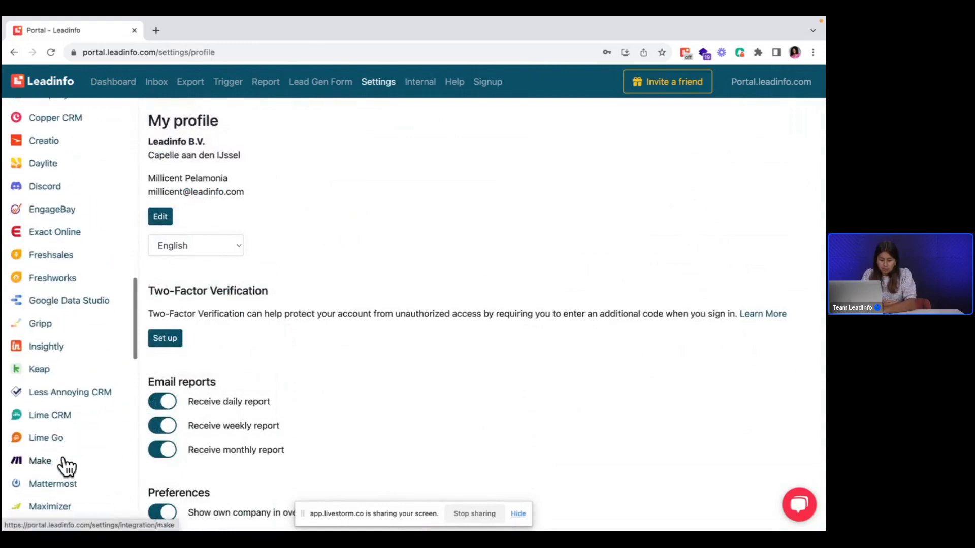
{"action": "left_click", "coordinate": [60, 301]}
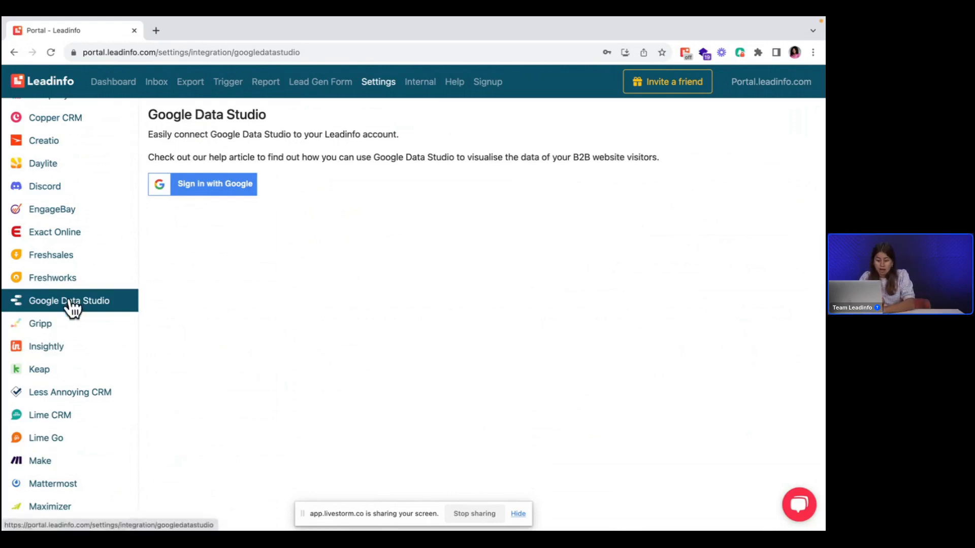
Step: Open the Google Analytics integration and its field mapping for the Portal.leadinfo.com tracker
{"action": "scroll", "coordinate": [71, 304], "scroll_direction": "up", "scroll_amount": 7}
{"action": "scroll", "coordinate": [71, 307], "scroll_direction": "up", "scroll_amount": 4}
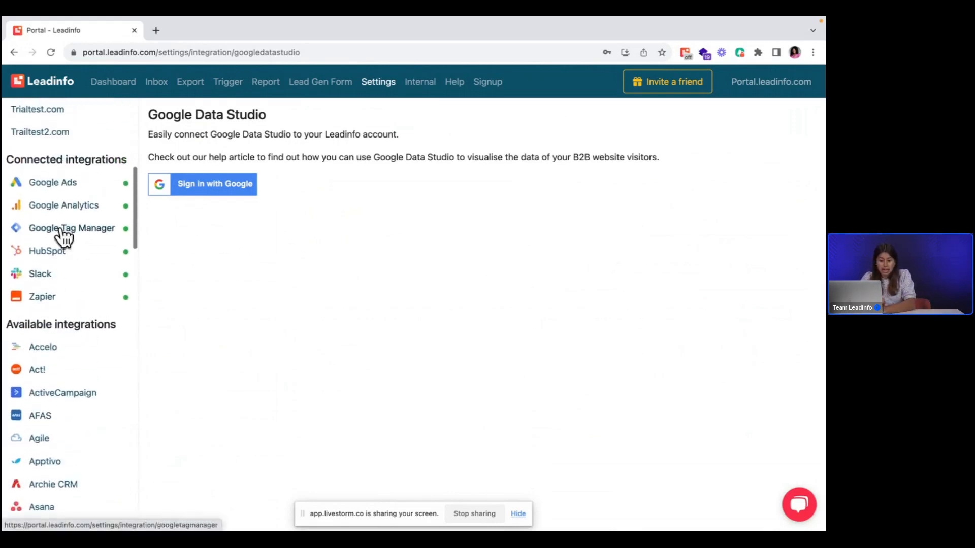
{"action": "left_click", "coordinate": [51, 208]}
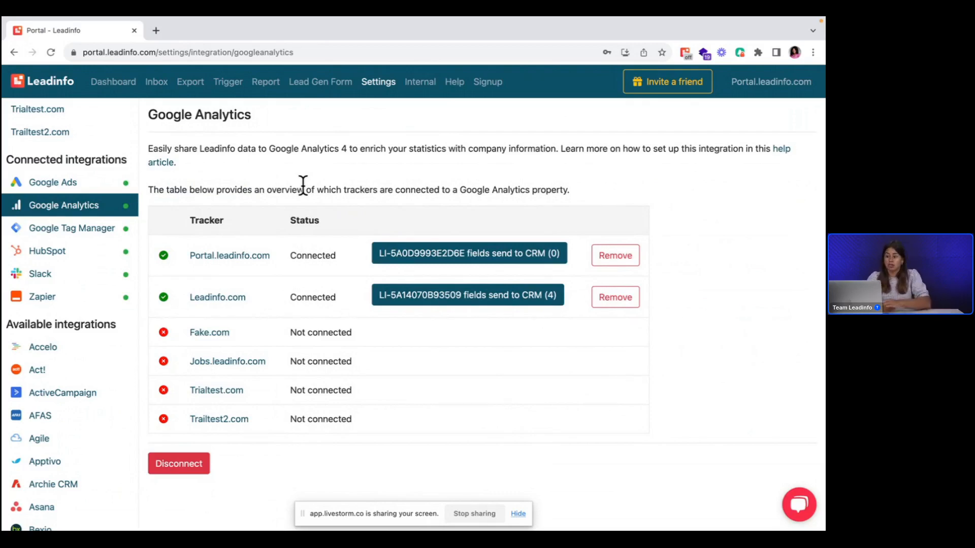
{"action": "left_click", "coordinate": [479, 257]}
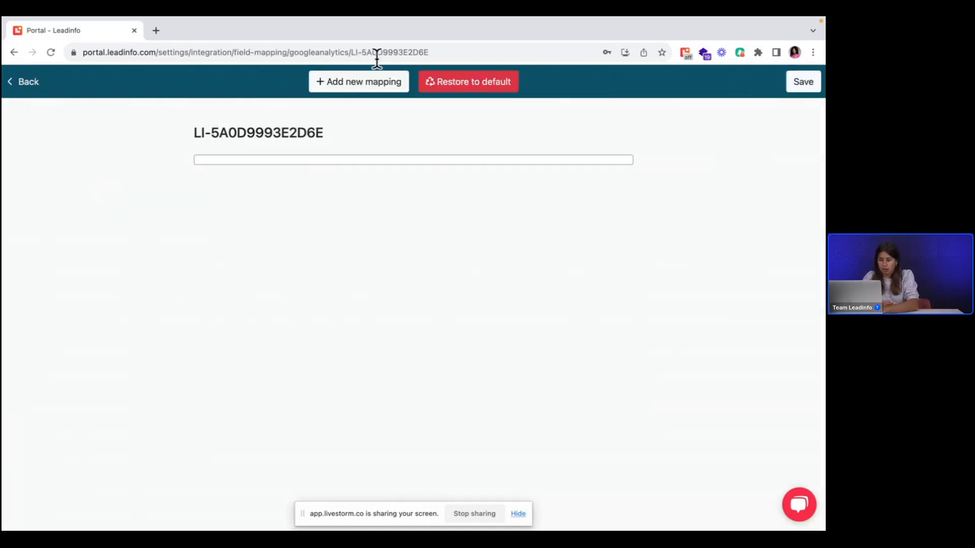
Step: Add a blank mapping to view the selectable Leadinfo fields, and return to the Google Analytics overview without saving
{"action": "left_click", "coordinate": [374, 83]}
{"action": "left_click", "coordinate": [279, 216]}
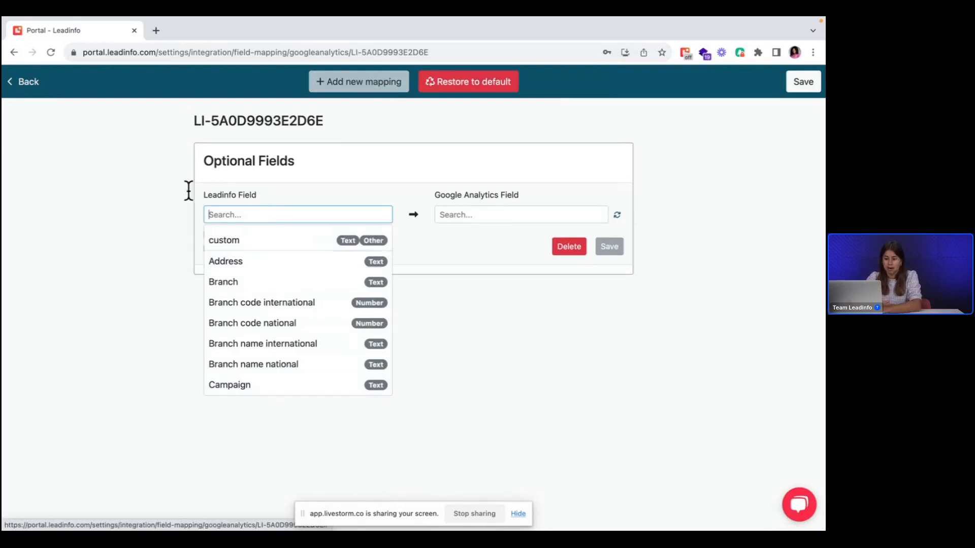
{"action": "left_click", "coordinate": [23, 87]}
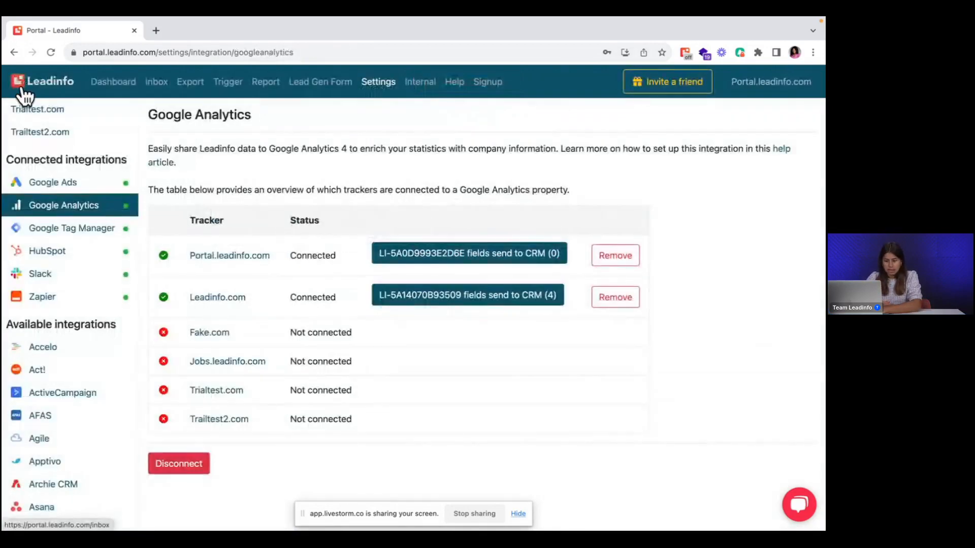
Step: Show the email tracking settings for Gmail and Outlook
{"action": "scroll", "coordinate": [68, 193], "scroll_direction": "up", "scroll_amount": 3}
{"action": "scroll", "coordinate": [68, 193], "scroll_direction": "up", "scroll_amount": 5}
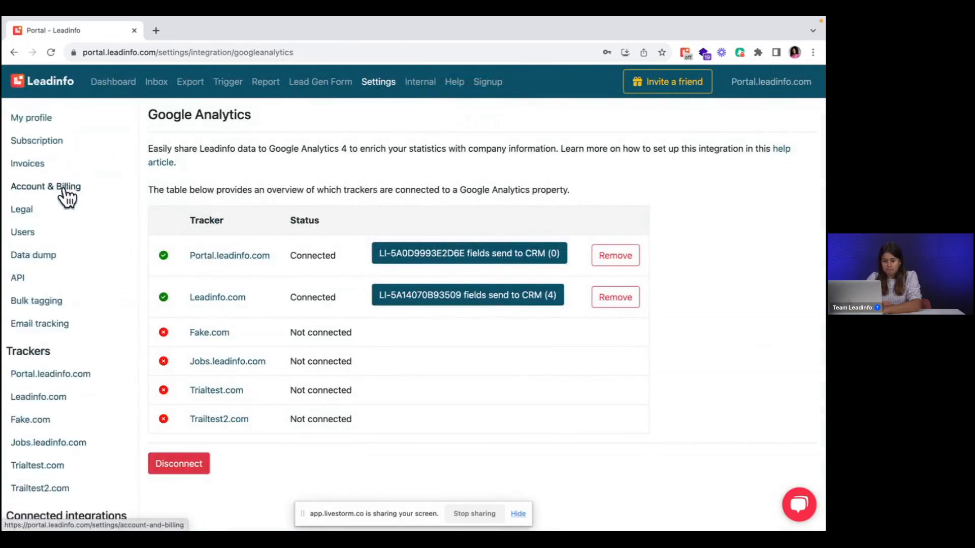
{"action": "left_click", "coordinate": [63, 324]}
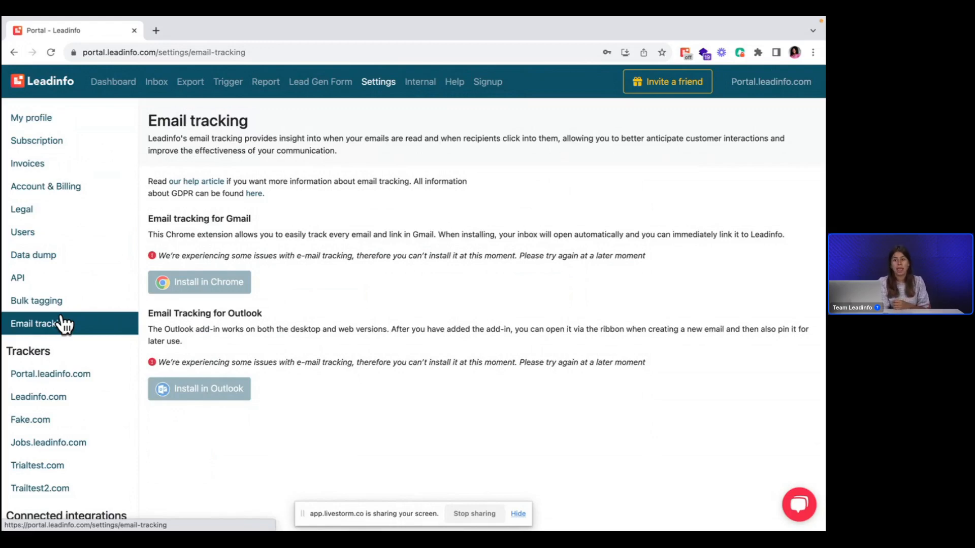
Step: Open Brother Iberia SL from today's inbox and view its comments and visitor activity
{"action": "left_click", "coordinate": [156, 84]}
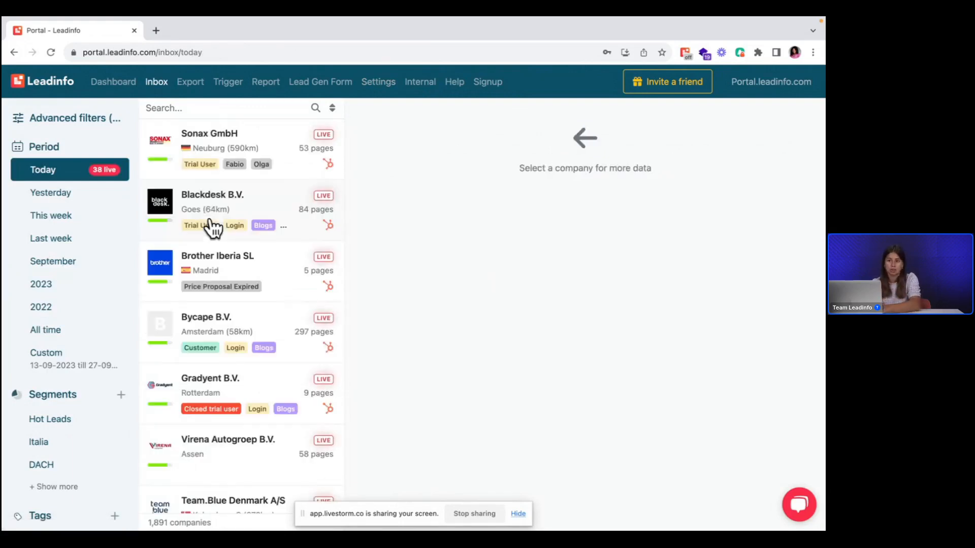
{"action": "scroll", "coordinate": [249, 439], "scroll_direction": "down", "scroll_amount": 1}
{"action": "scroll", "coordinate": [248, 438], "scroll_direction": "down", "scroll_amount": 5}
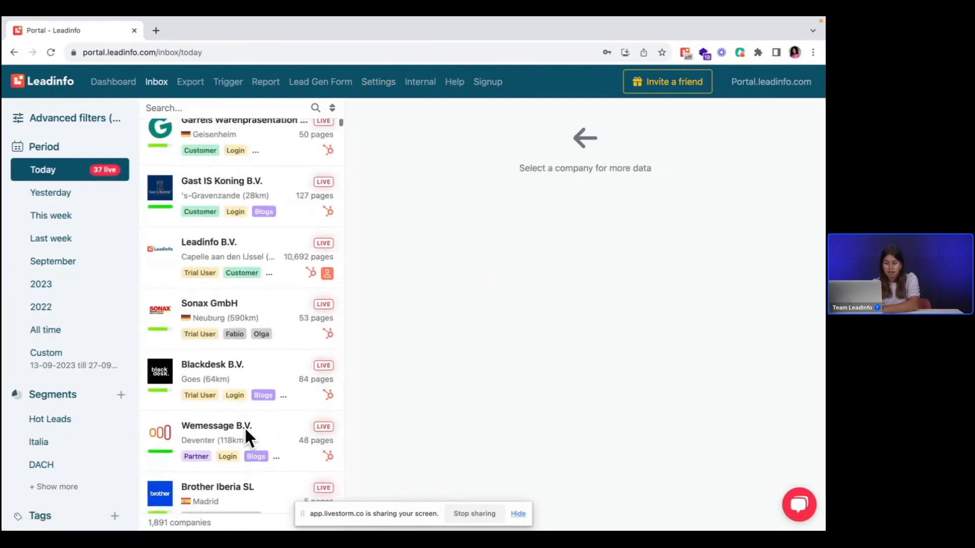
{"action": "left_click", "coordinate": [290, 416]}
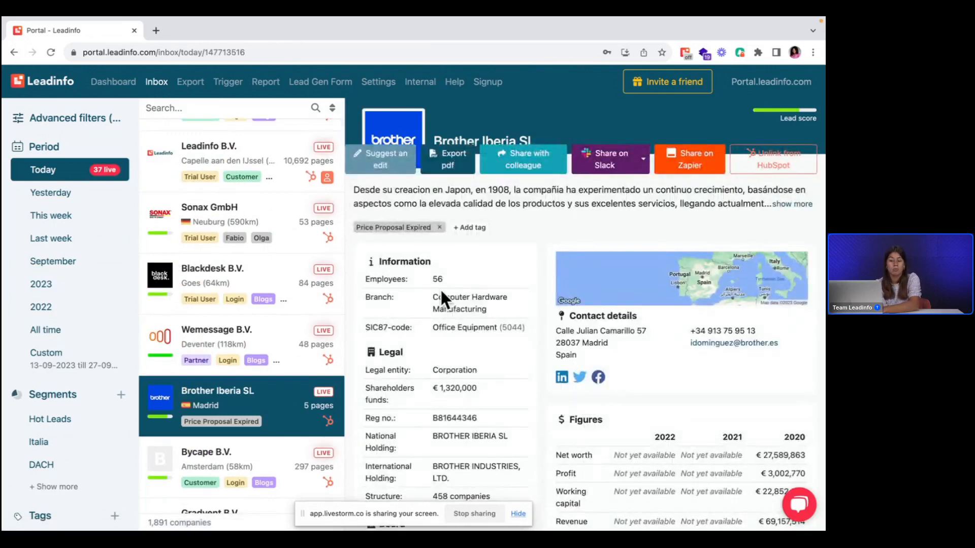
{"action": "scroll", "coordinate": [441, 292], "scroll_direction": "down", "scroll_amount": 6}
{"action": "scroll", "coordinate": [440, 299], "scroll_direction": "down", "scroll_amount": 1}
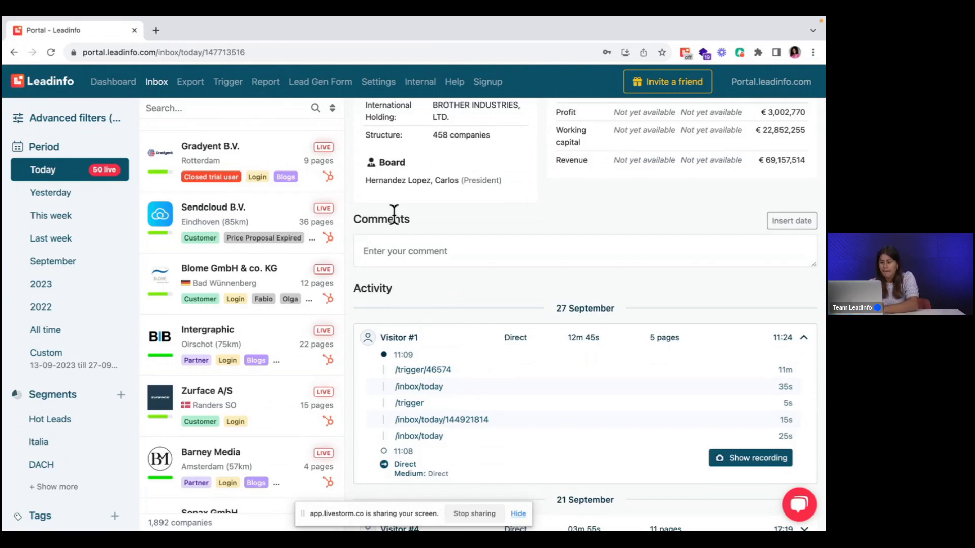
Step: View the subscription details and the invoices in the account settings
{"action": "left_click", "coordinate": [376, 86]}
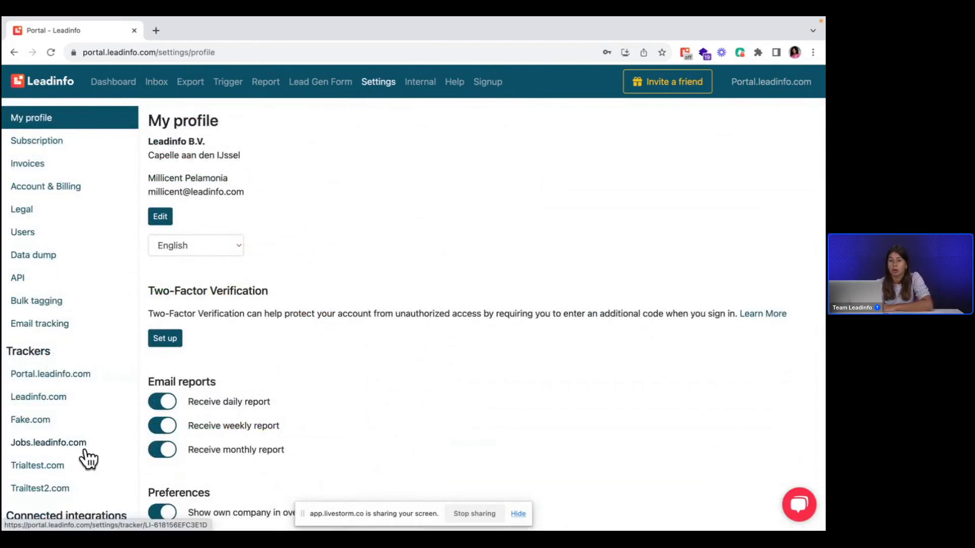
{"action": "left_click", "coordinate": [33, 149]}
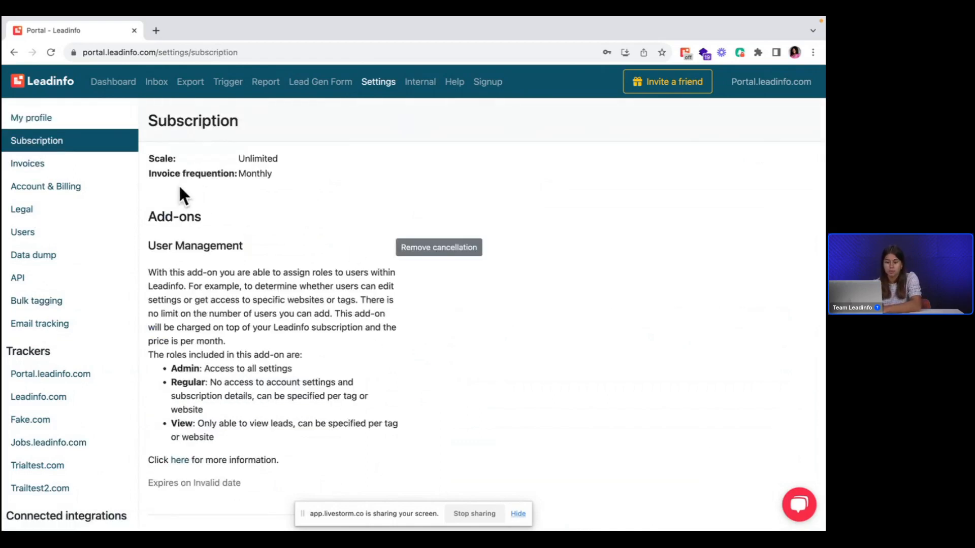
{"action": "left_click", "coordinate": [44, 168]}
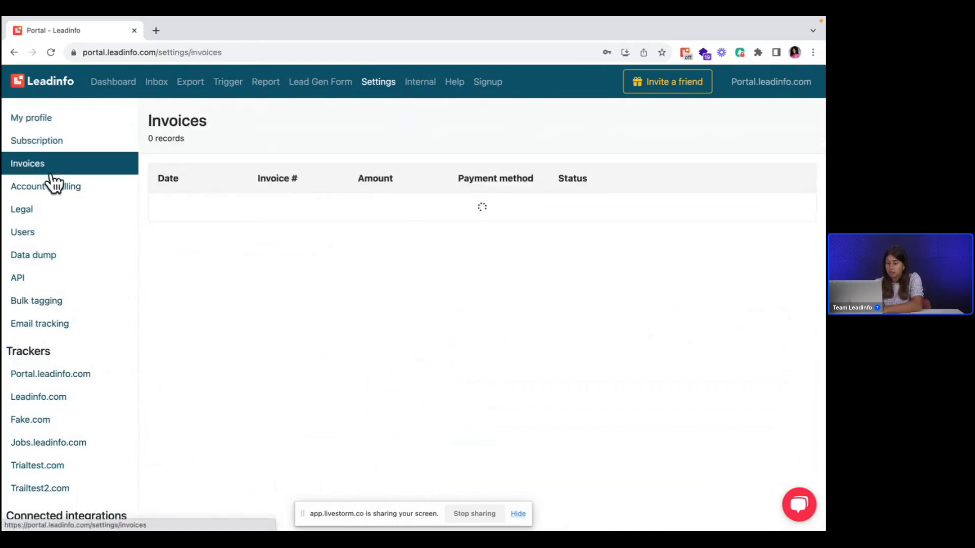
Step: Open user management and inspect the user invitation form with its language choices, closing it without submitting
{"action": "left_click", "coordinate": [51, 236]}
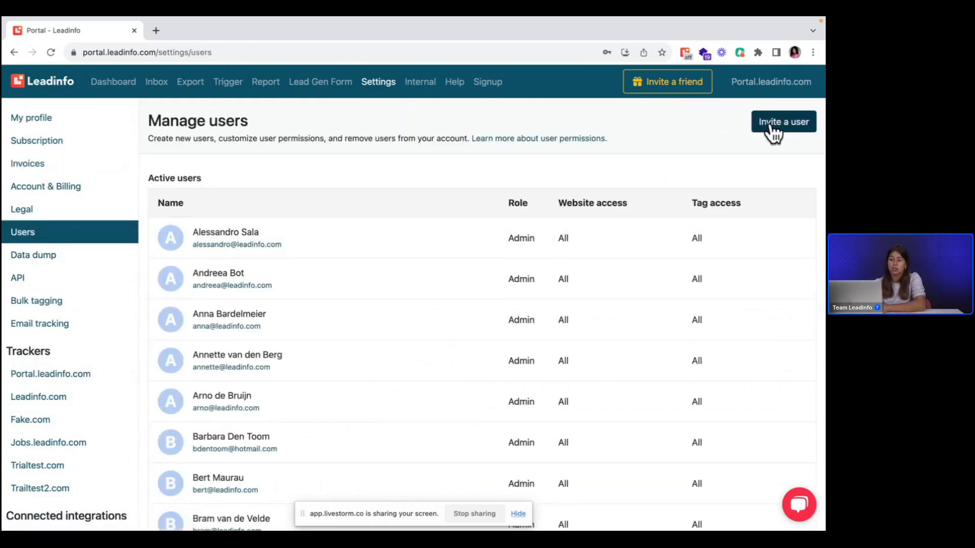
{"action": "left_click", "coordinate": [772, 131]}
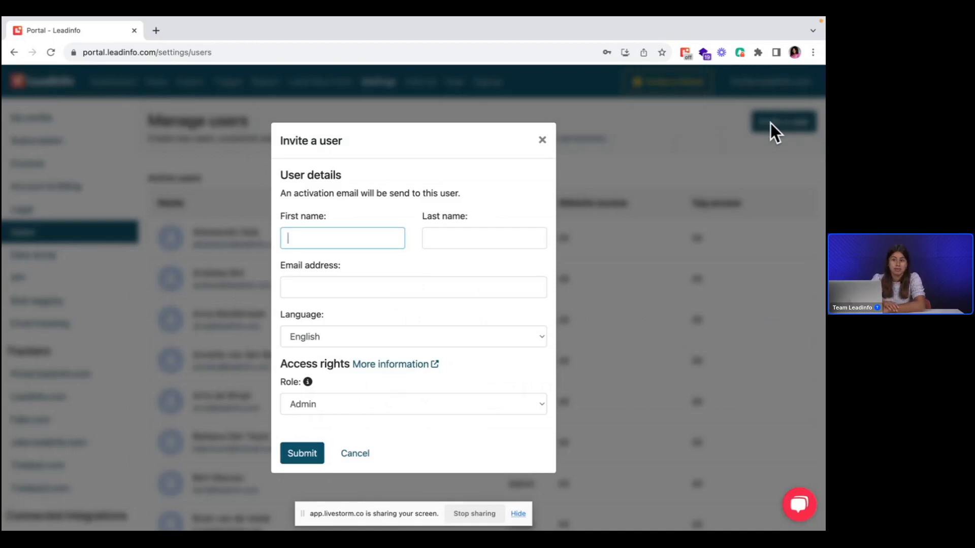
{"action": "left_click", "coordinate": [328, 336]}
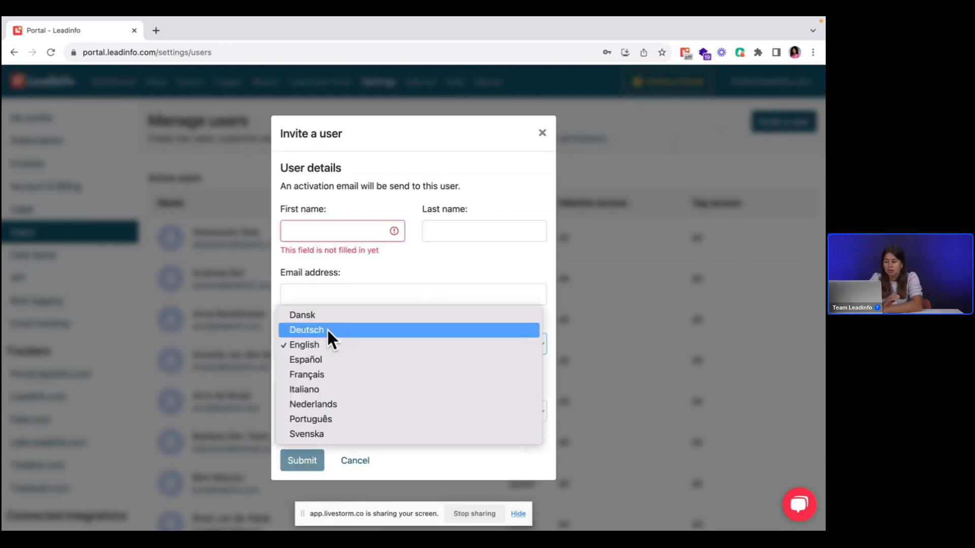
{"action": "left_click", "coordinate": [353, 266]}
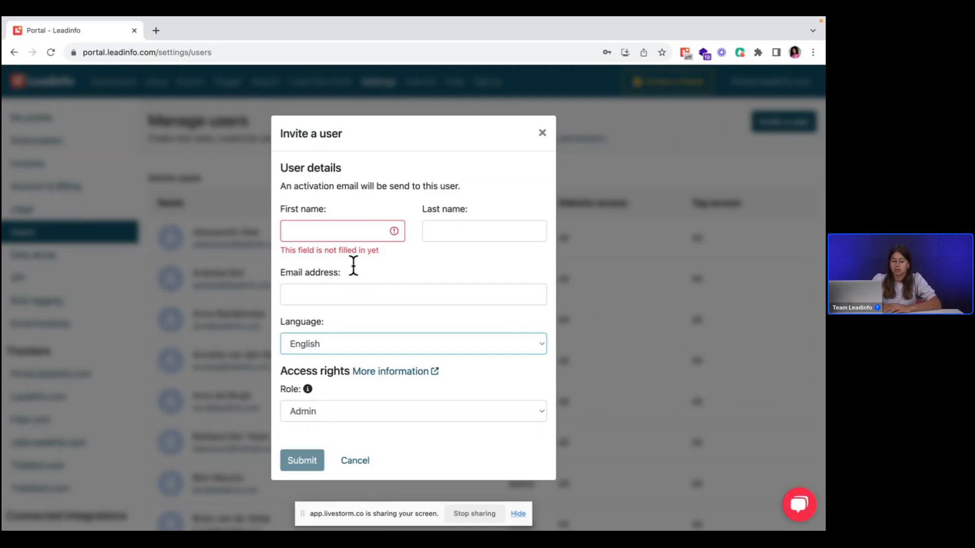
{"action": "left_click", "coordinate": [546, 134]}
{"action": "mouse_move", "coordinate": [270, 335]}
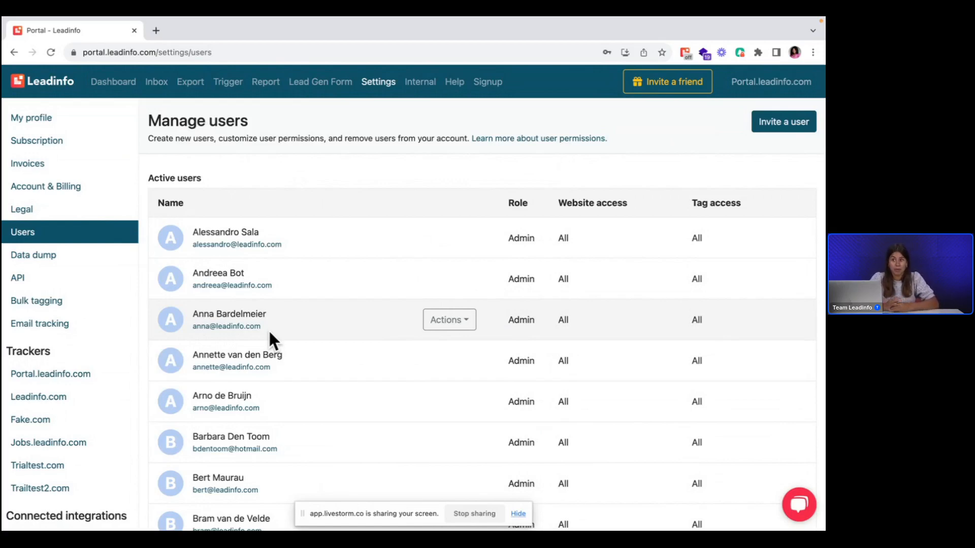
Step: Open the account's Feedback board to view the trending posts, and close it
{"action": "left_click", "coordinate": [742, 82]}
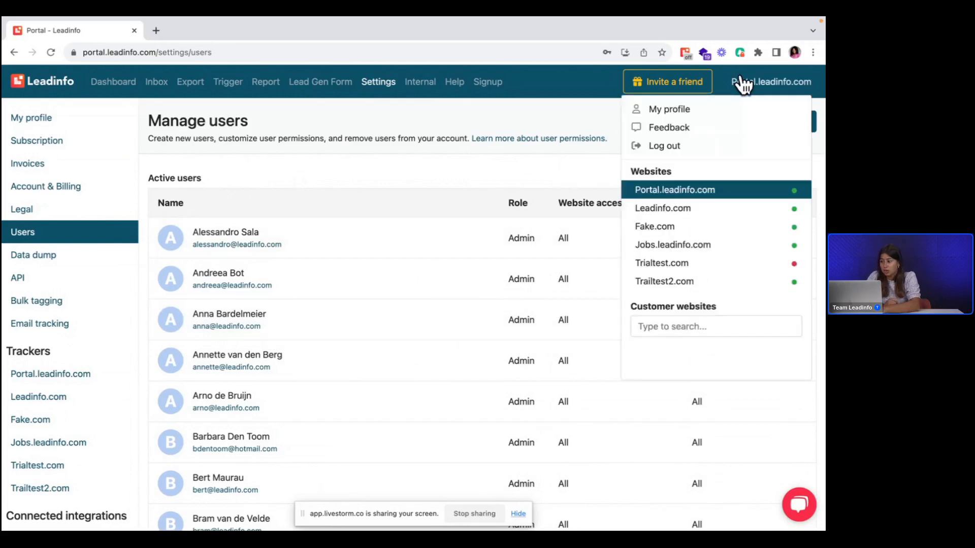
{"action": "left_click", "coordinate": [686, 133]}
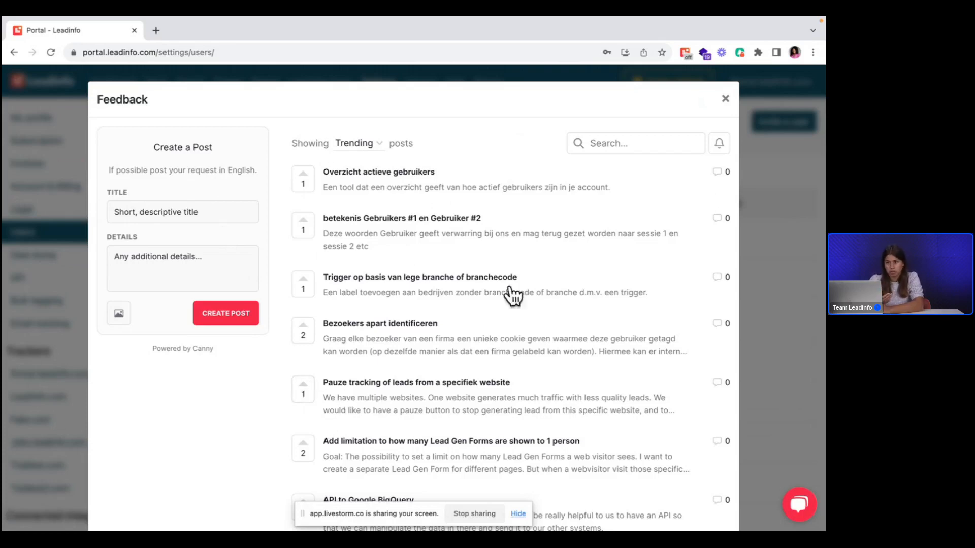
{"action": "left_click", "coordinate": [724, 99]}
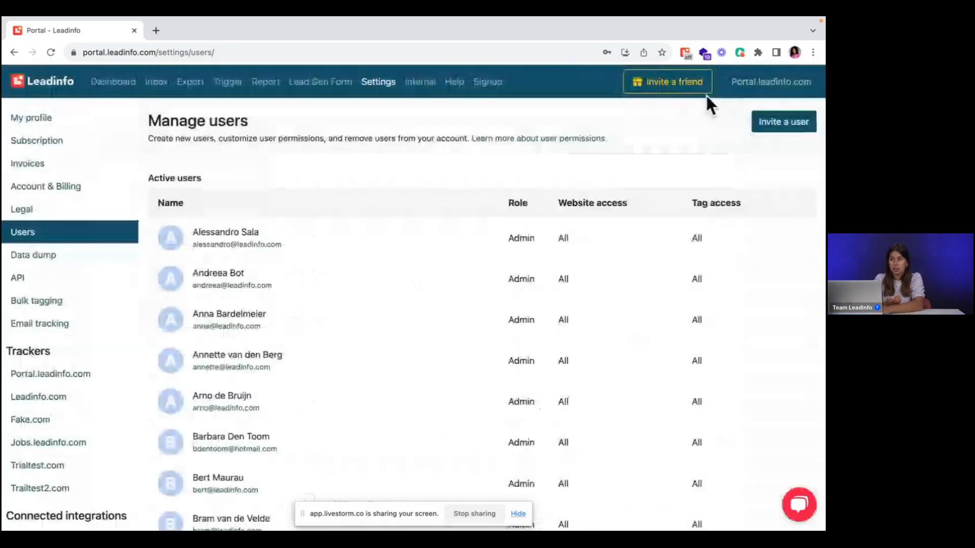
{"action": "mouse_move", "coordinate": [238, 23]}
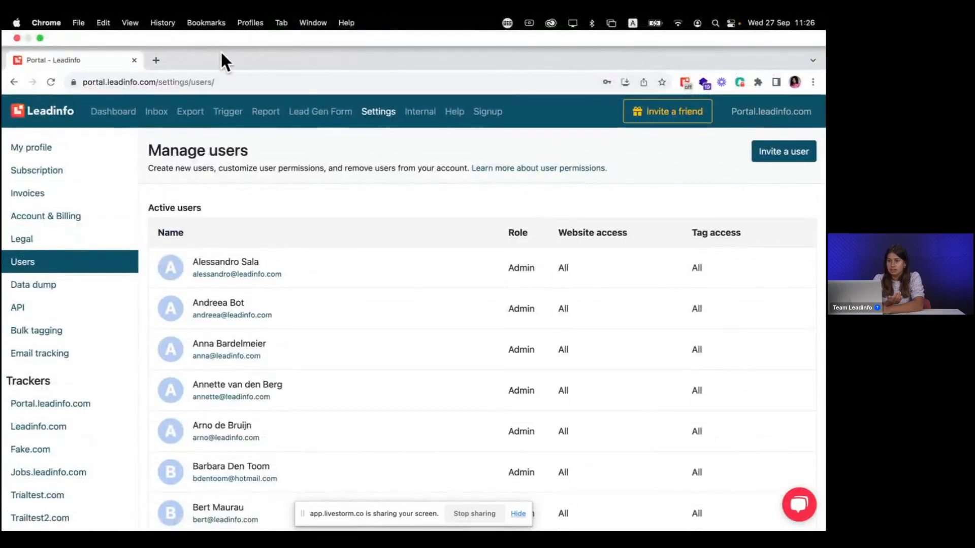